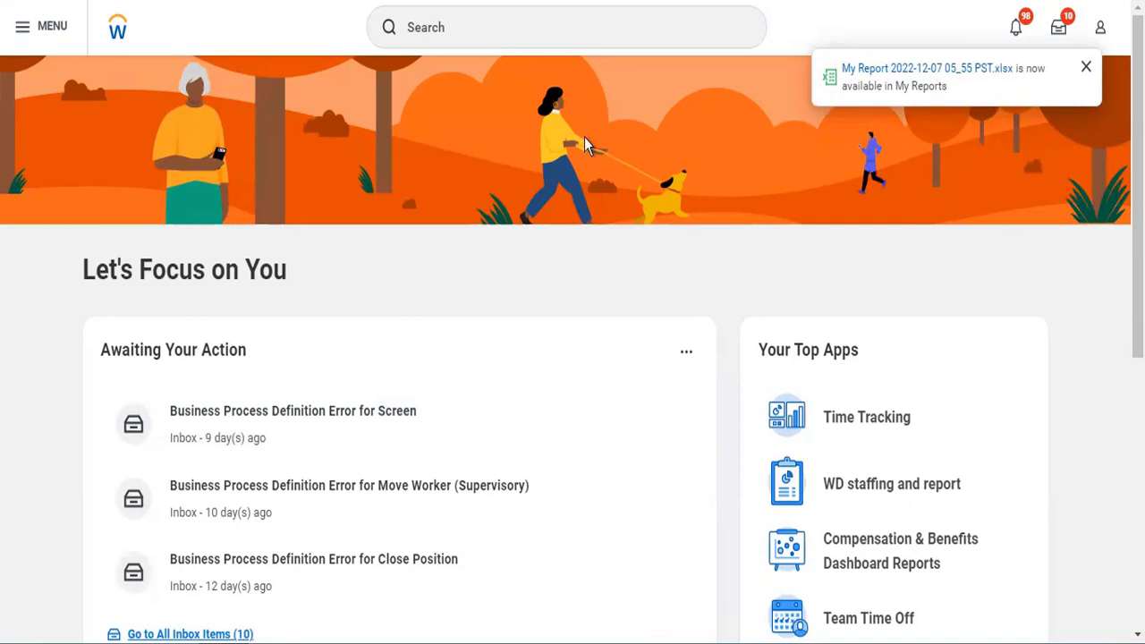
# - Search for "Data Sources" and open the Data Sources report
pyautogui.click(483, 29)
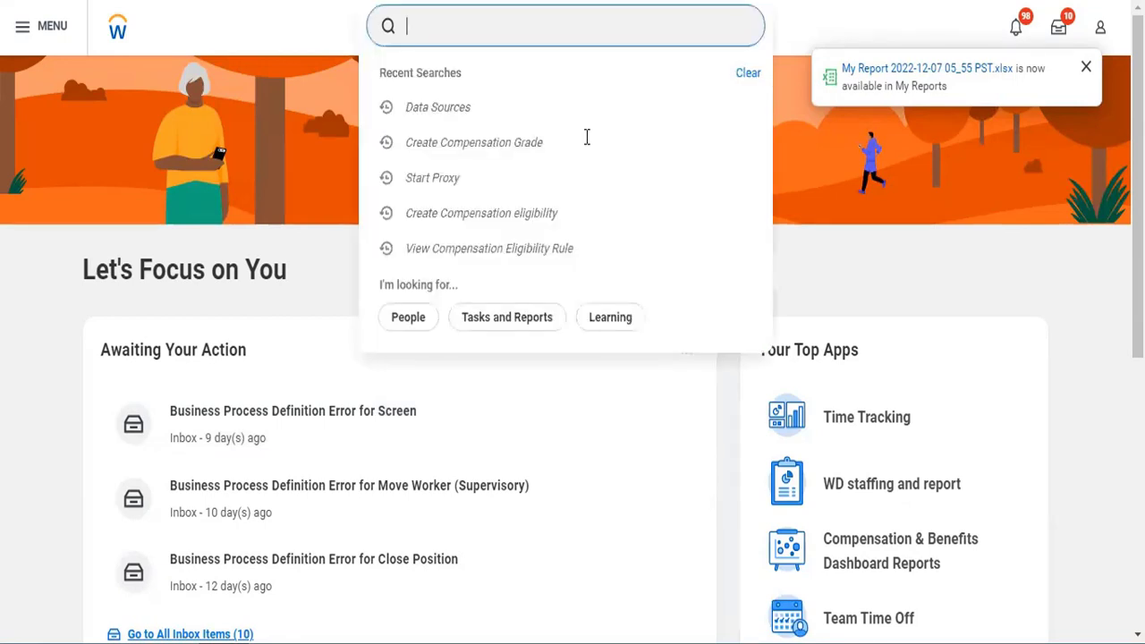
pyautogui.write('Data Sources')
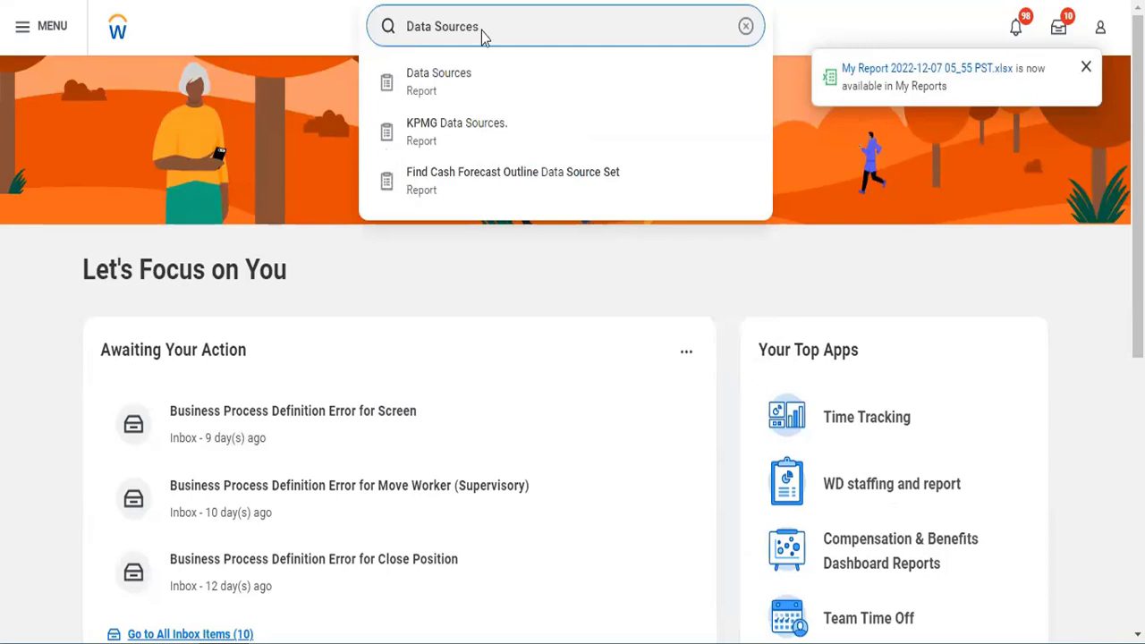
pyautogui.press('Down')
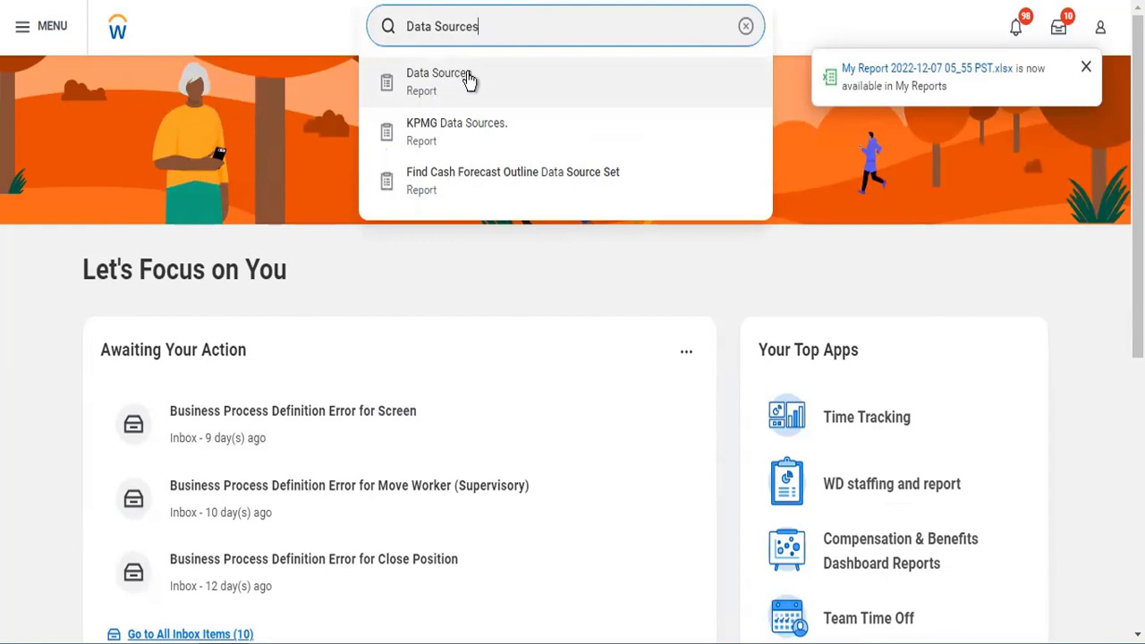
pyautogui.click(436, 90)
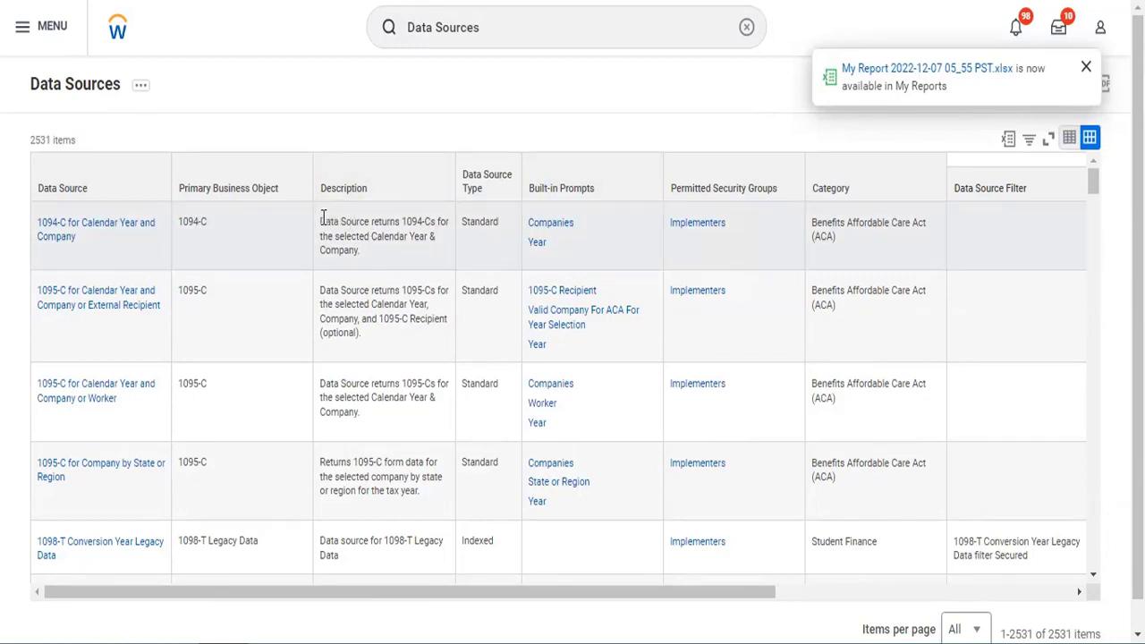
# - Open Report Fields and Values for the Implementers security group of the 1094-C for Calendar Year and Company data source
pyautogui.moveTo(324, 219); pyautogui.dragTo(423, 249)
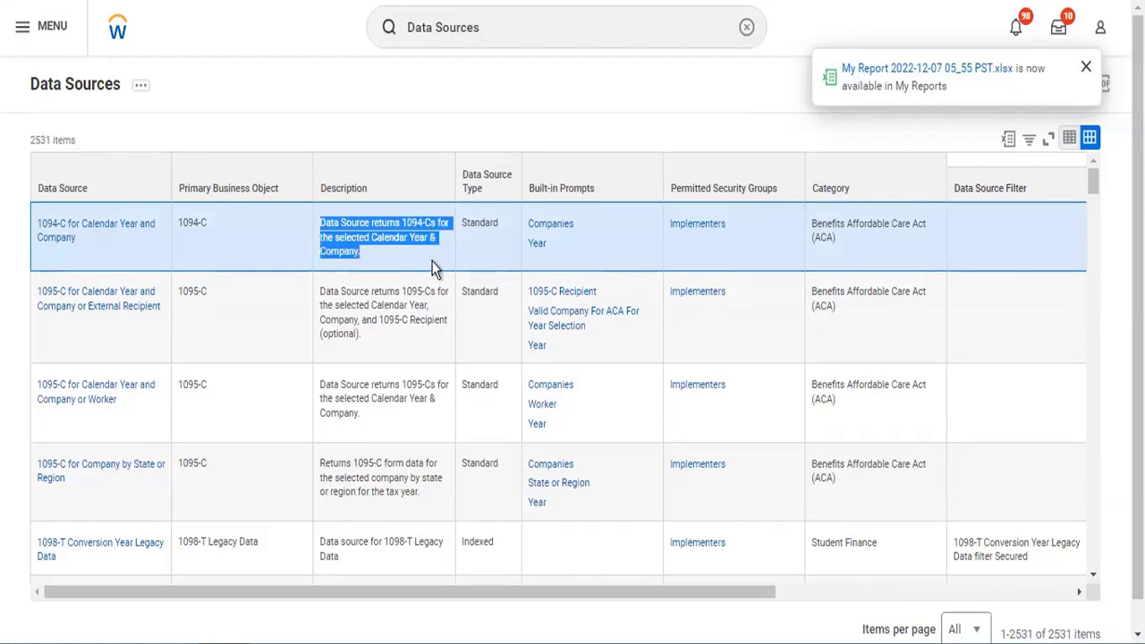
pyautogui.click(433, 268)
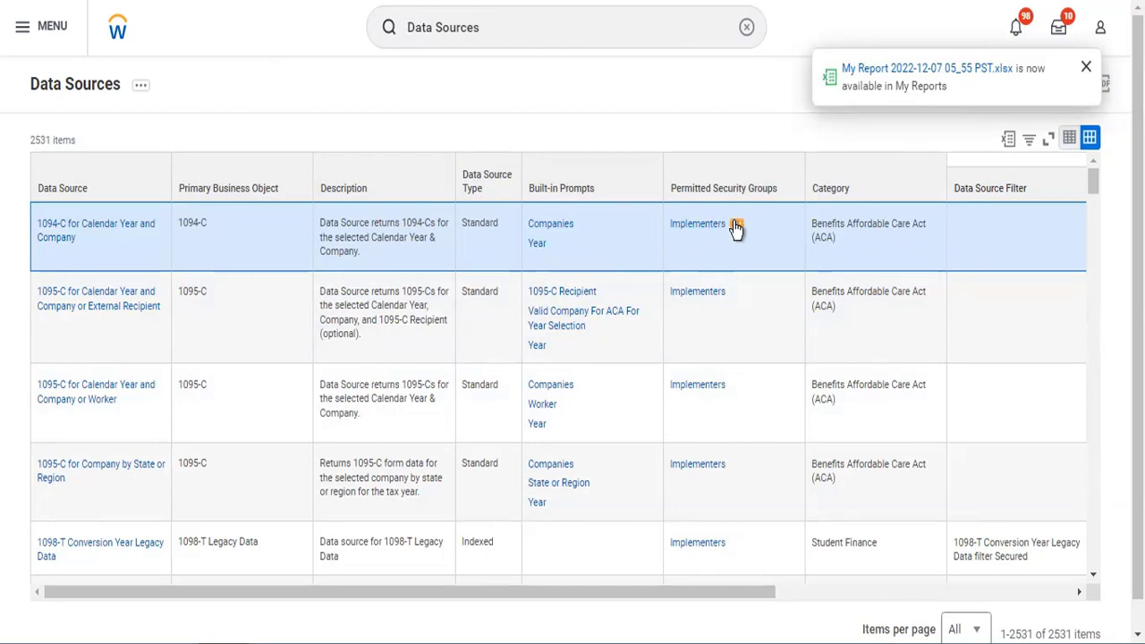
pyautogui.click(736, 226)
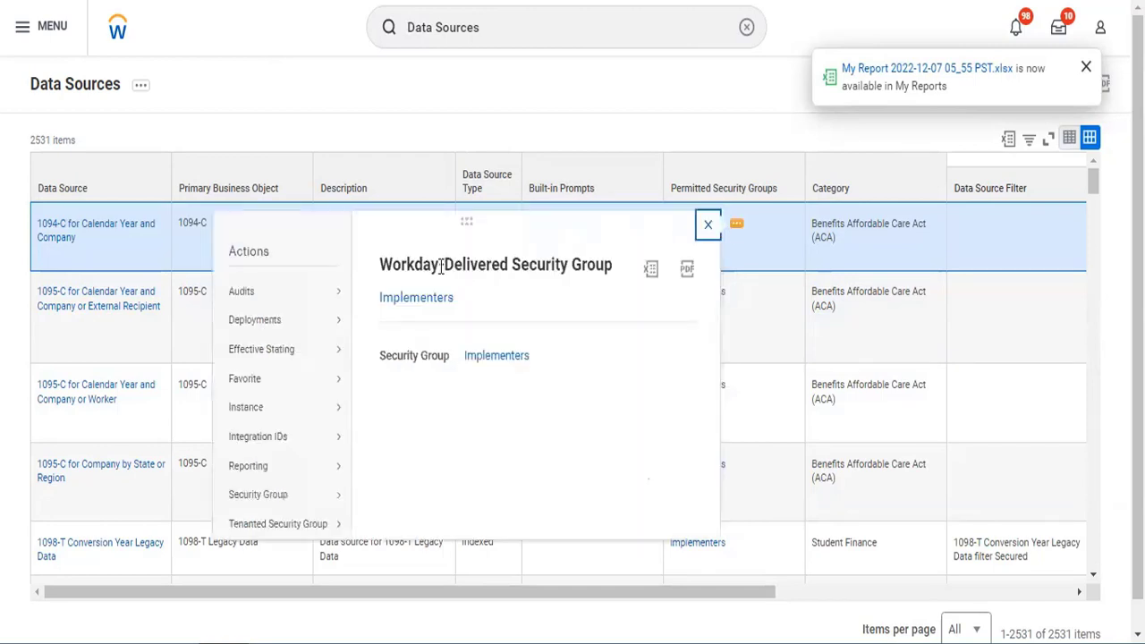
pyautogui.moveTo(283, 475)
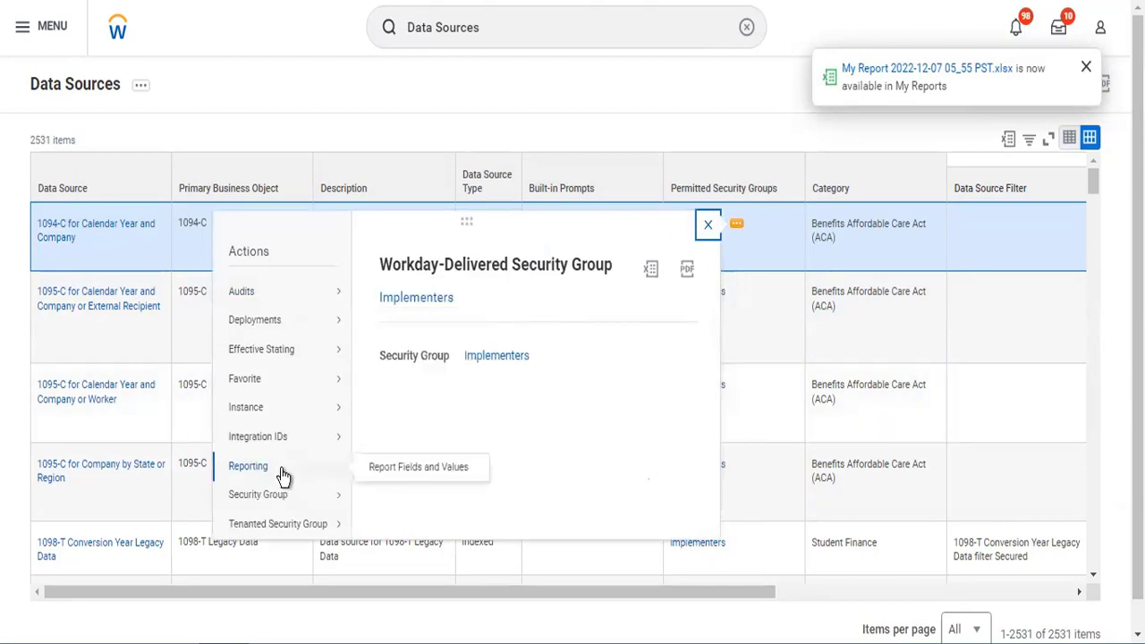
pyautogui.click(412, 481)
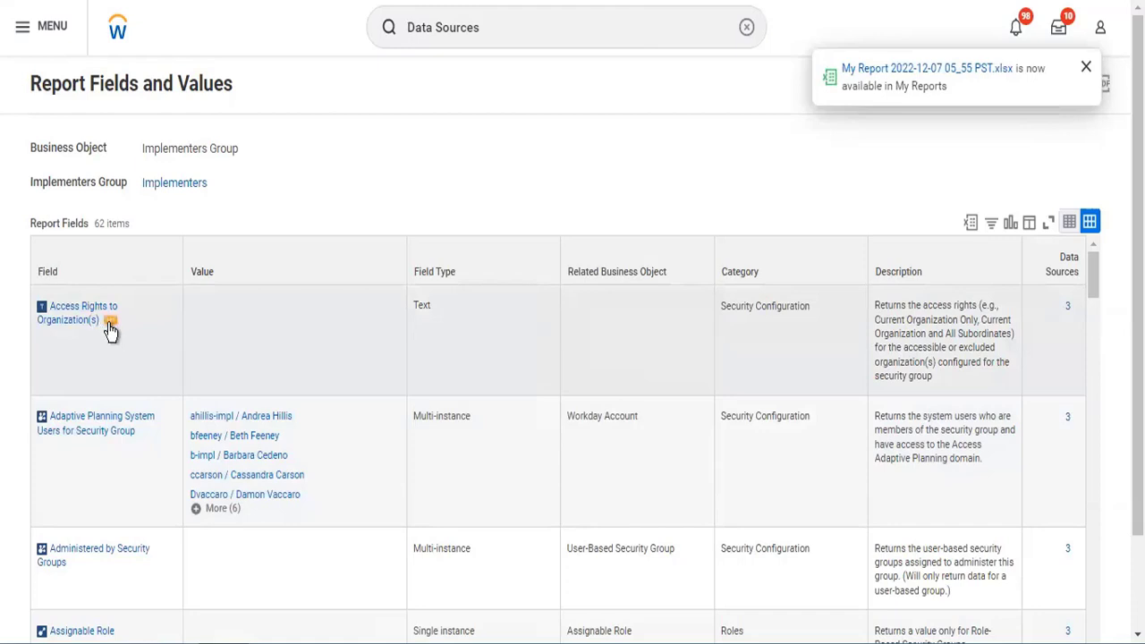
# - Export the details of the Access Rights to Organization(s) report field to Excel and download the file
pyautogui.click(109, 329)
pyautogui.click(109, 326)
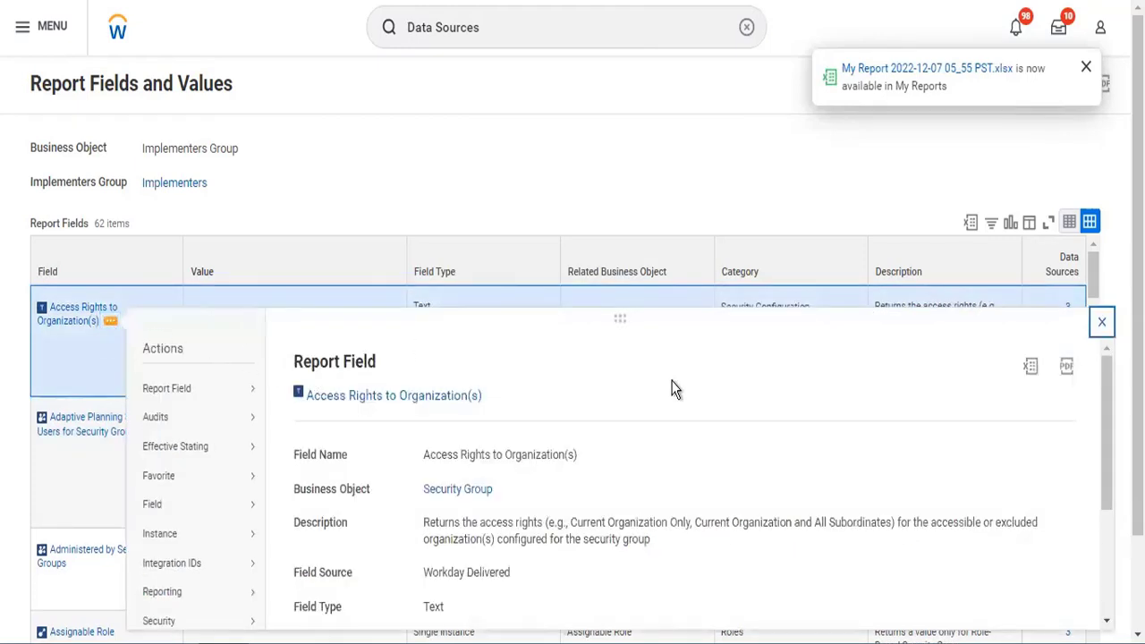
pyautogui.click(1032, 369)
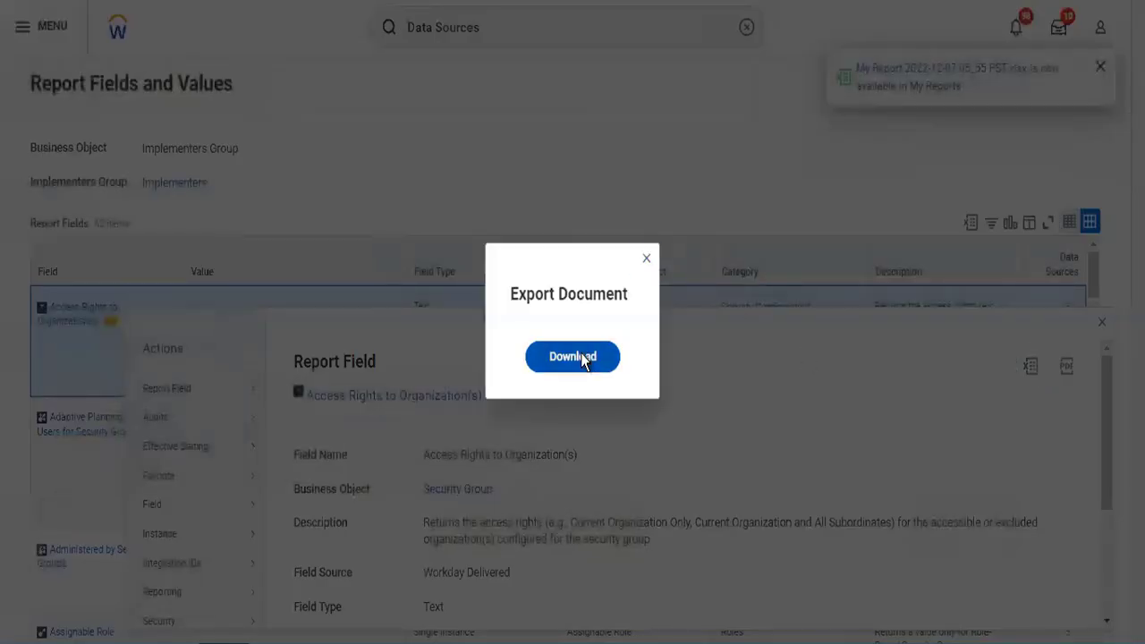
pyautogui.click(583, 352)
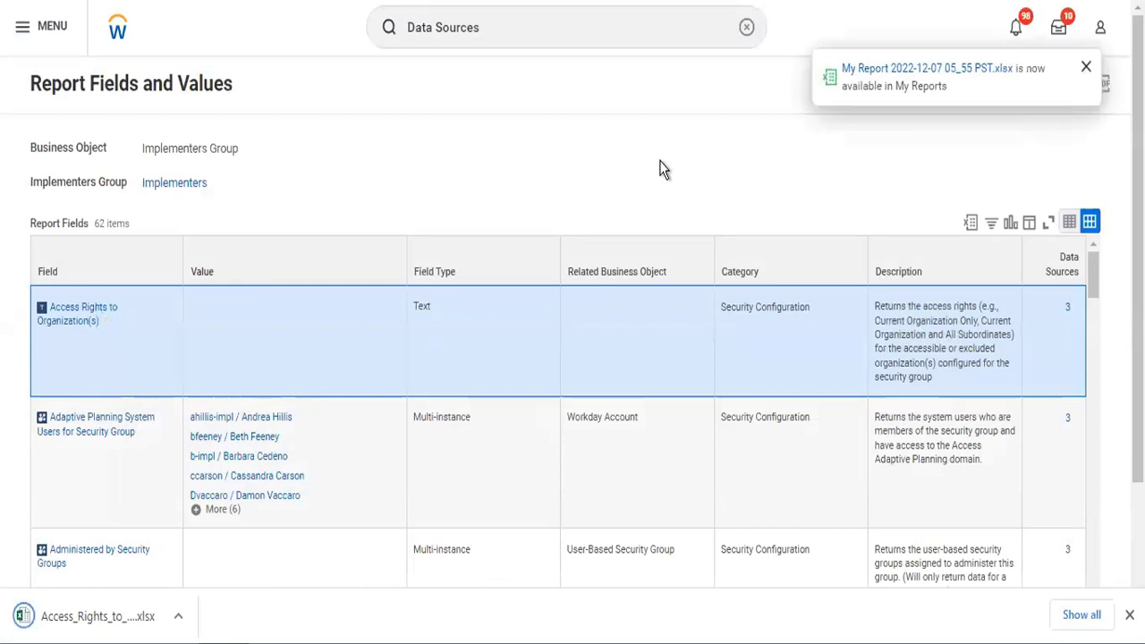
# - Display the Implementers report fields as a chart and dismiss the My Report notification
pyautogui.click(1009, 227)
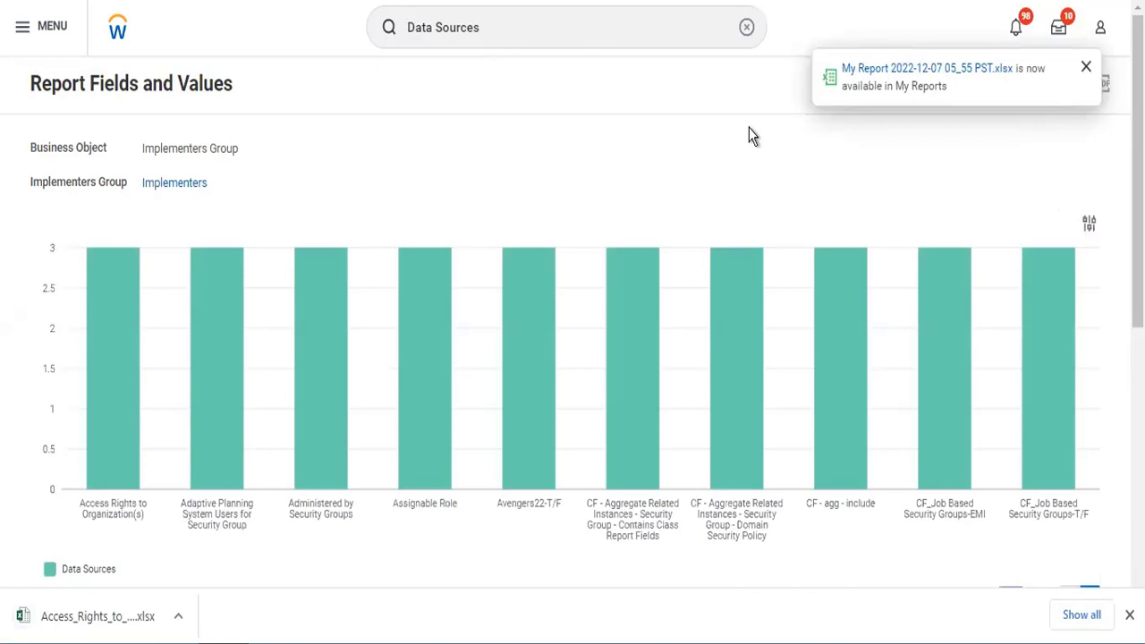
pyautogui.click(1089, 64)
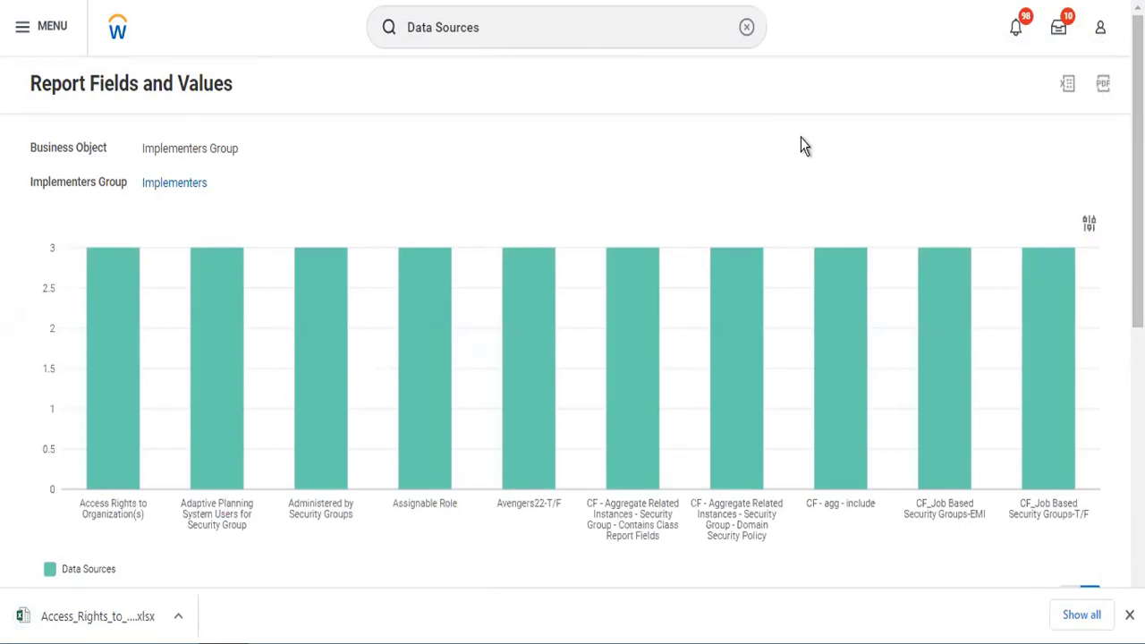
pyautogui.scroll(-5, 802, 141)
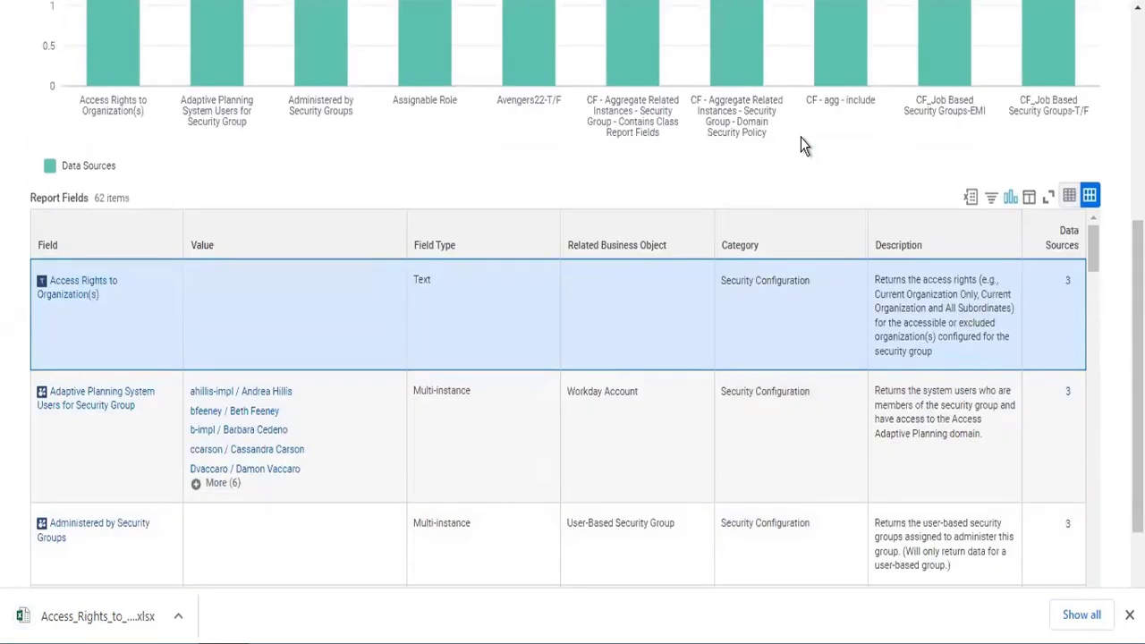
# - Export the Report Fields and Values page for Implementers to PDF with the Notify Me Later option
pyautogui.scroll(5, 801, 146)
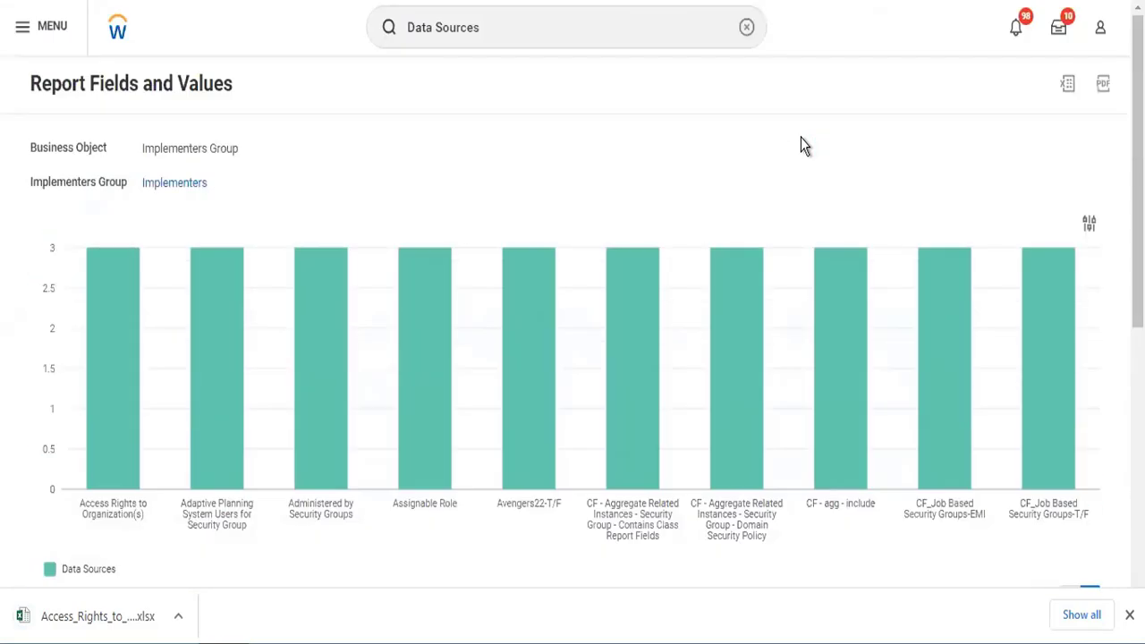
pyautogui.click(1104, 90)
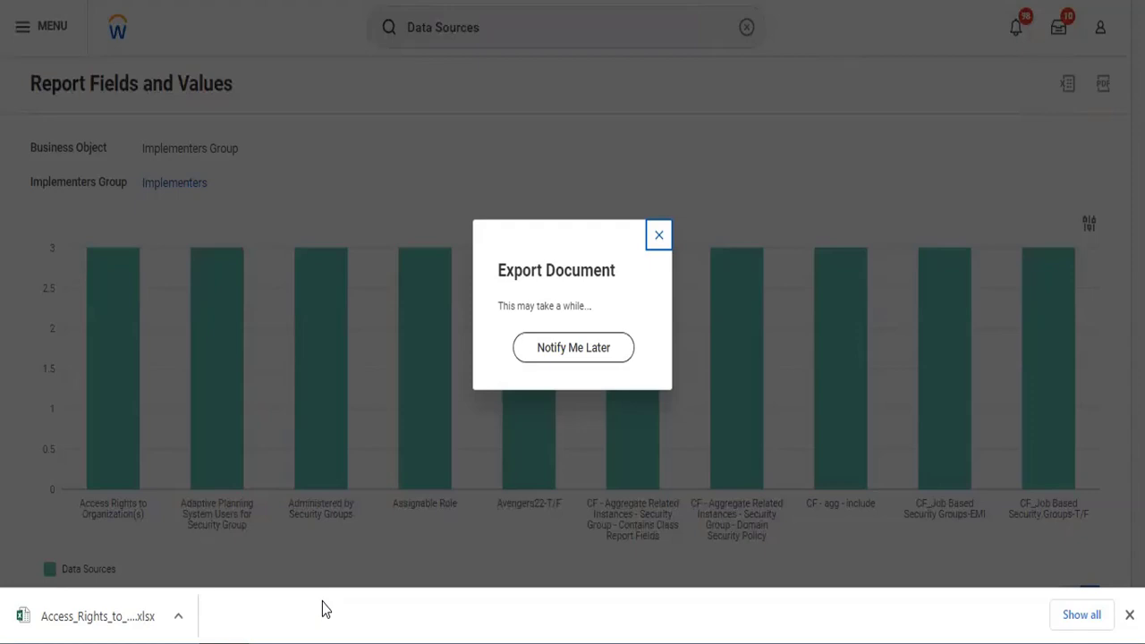
pyautogui.click(569, 358)
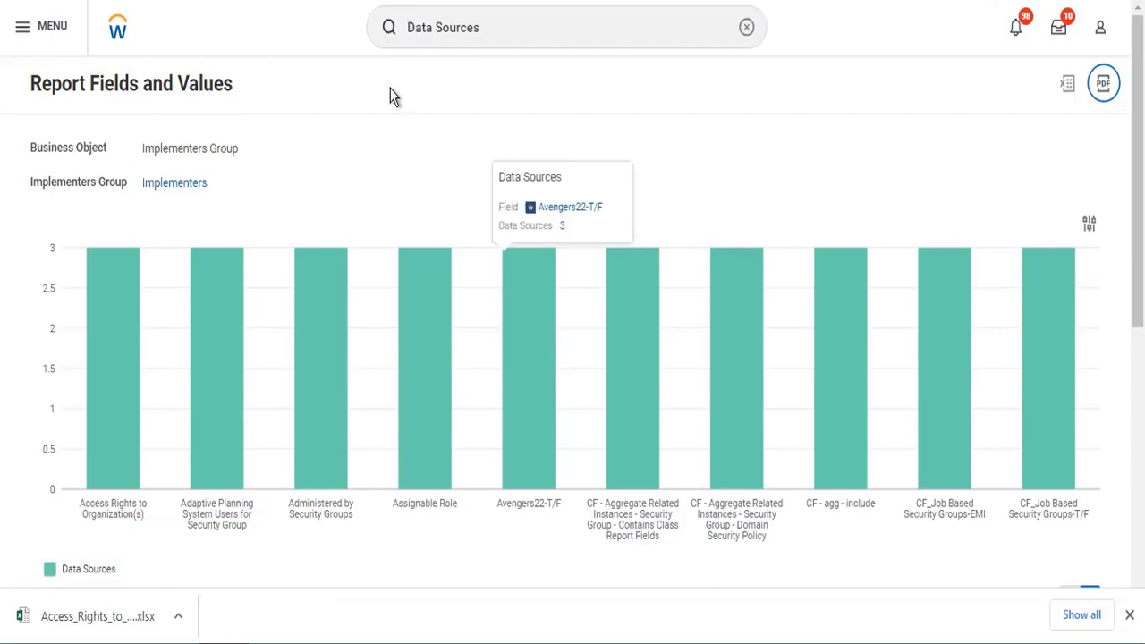
# - Reopen the Data Sources report and run it again through its Standard Report related action
pyautogui.click(564, 37)
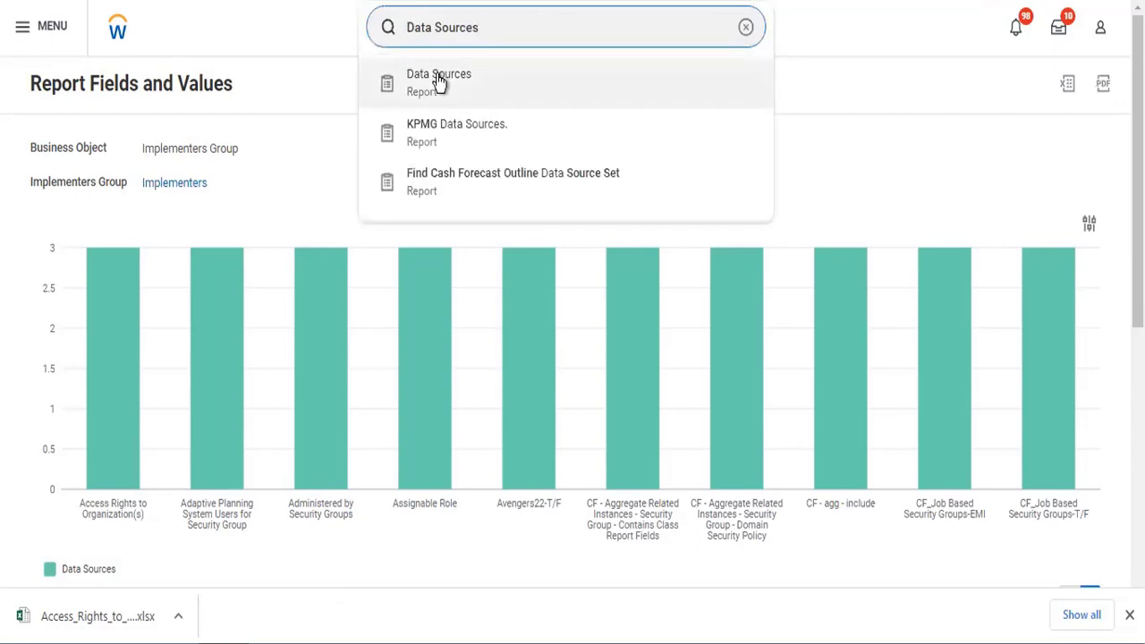
pyautogui.click(439, 80)
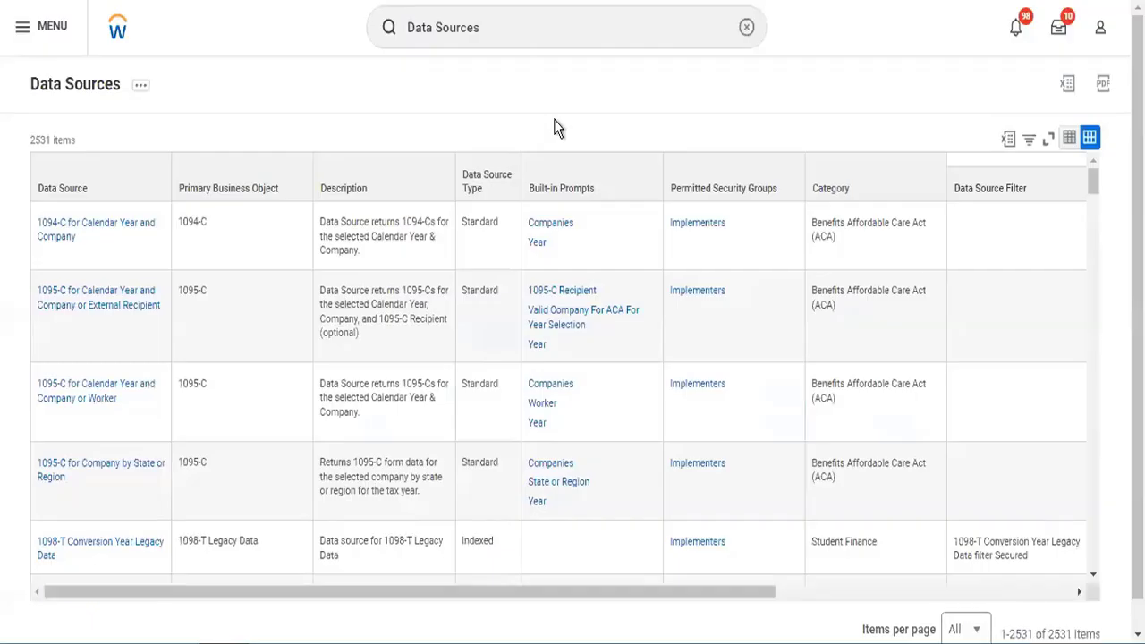
pyautogui.click(143, 89)
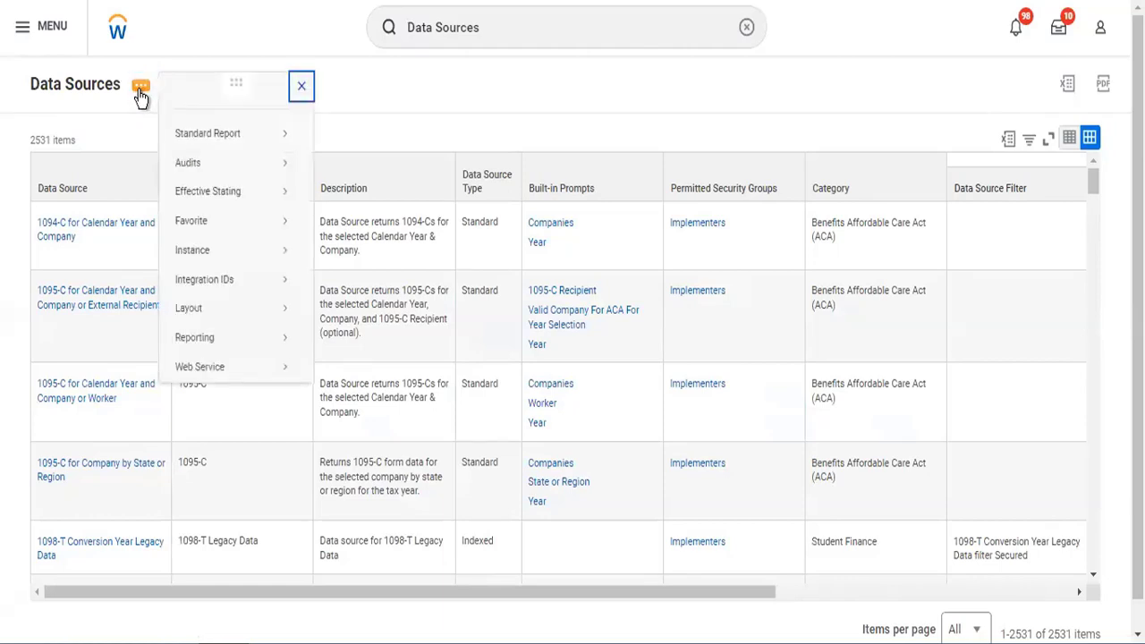
pyautogui.moveTo(186, 134)
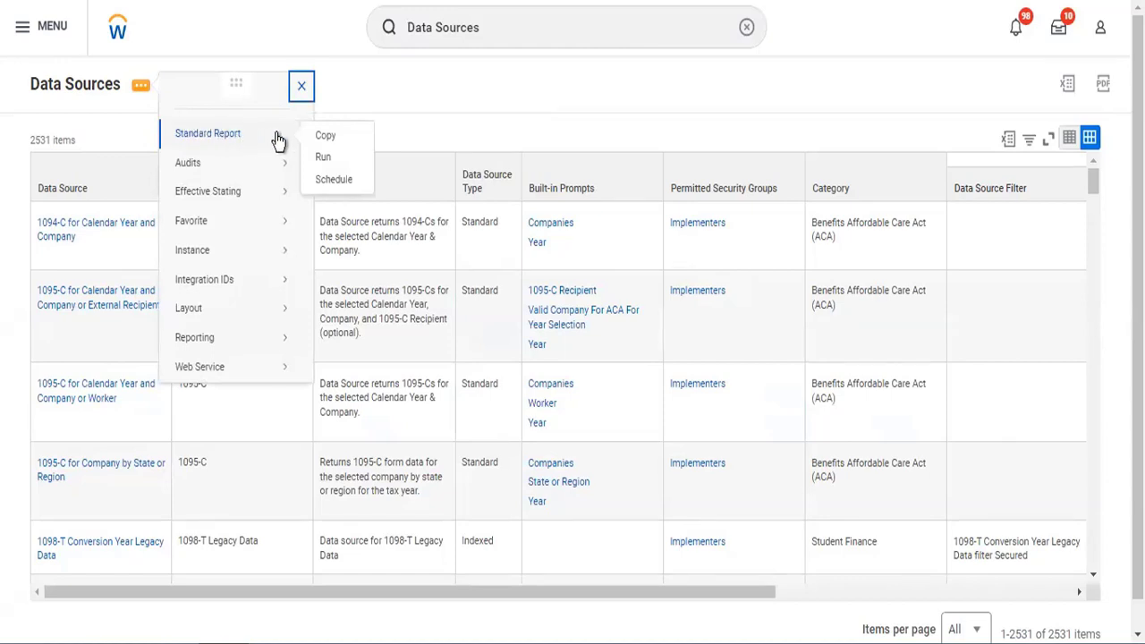
pyautogui.click(341, 161)
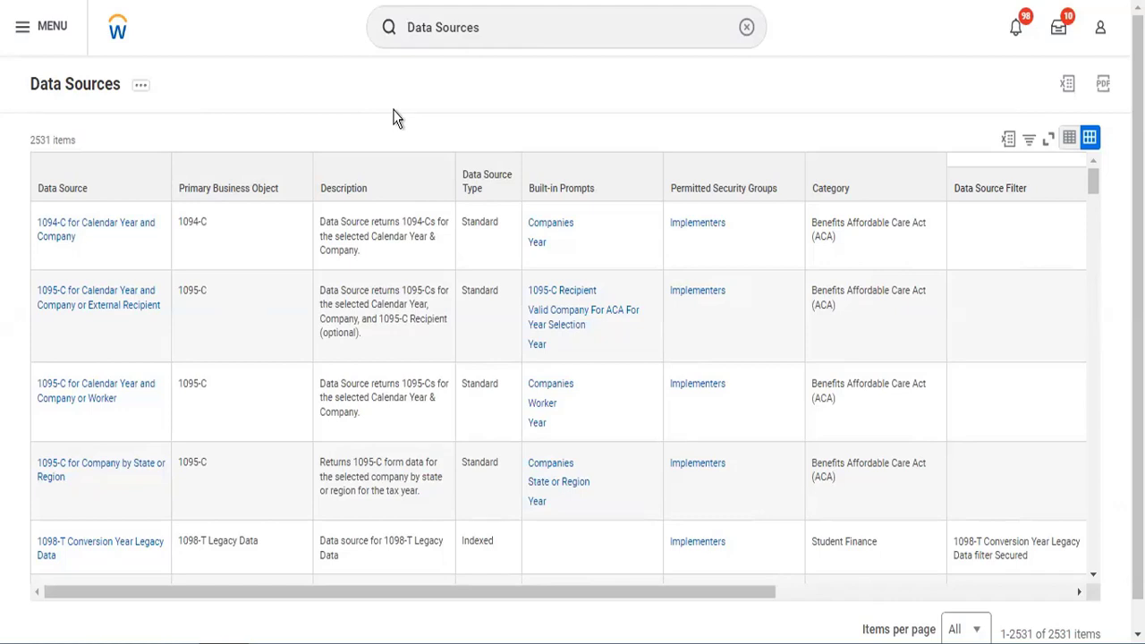
# - Open Report Fields and Values for the Data Sources standard report
pyautogui.click(141, 93)
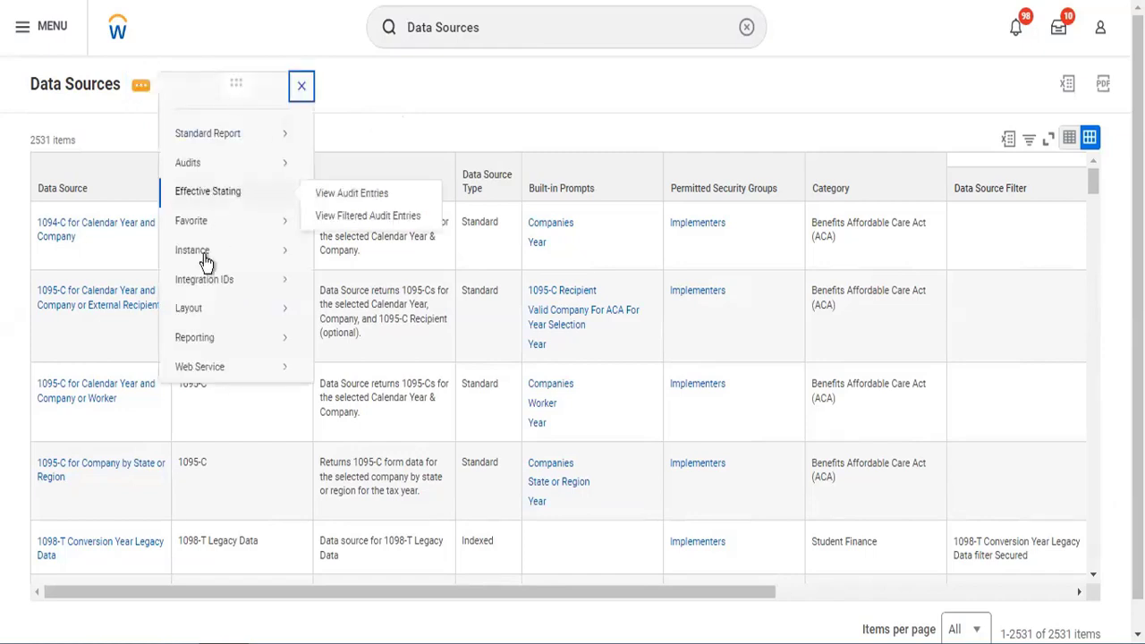
pyautogui.moveTo(228, 345)
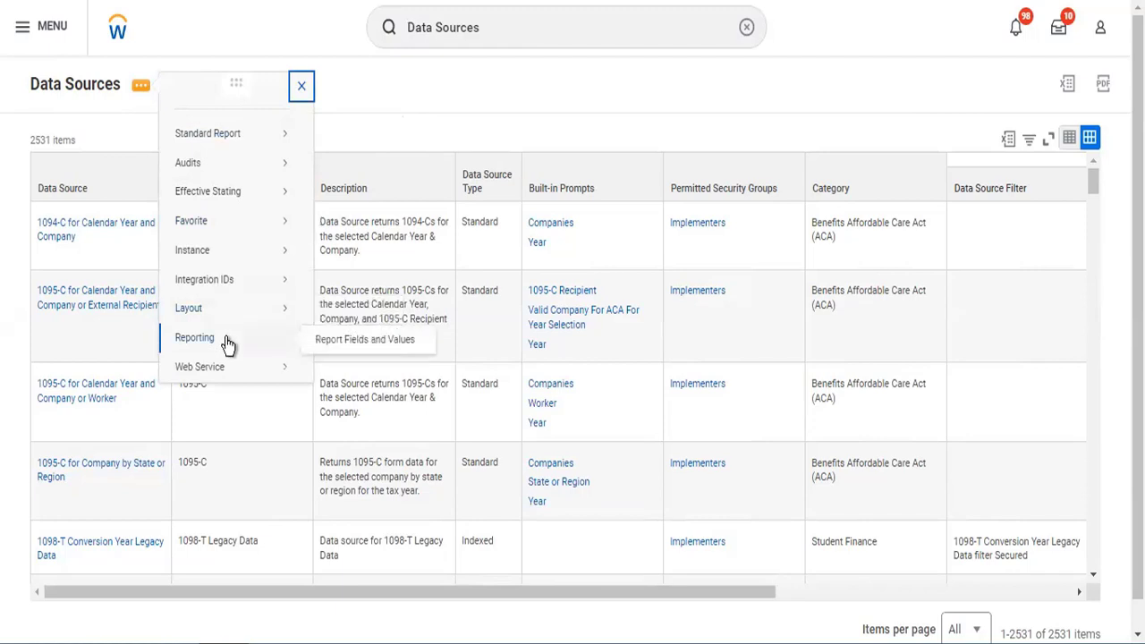
pyautogui.click(354, 341)
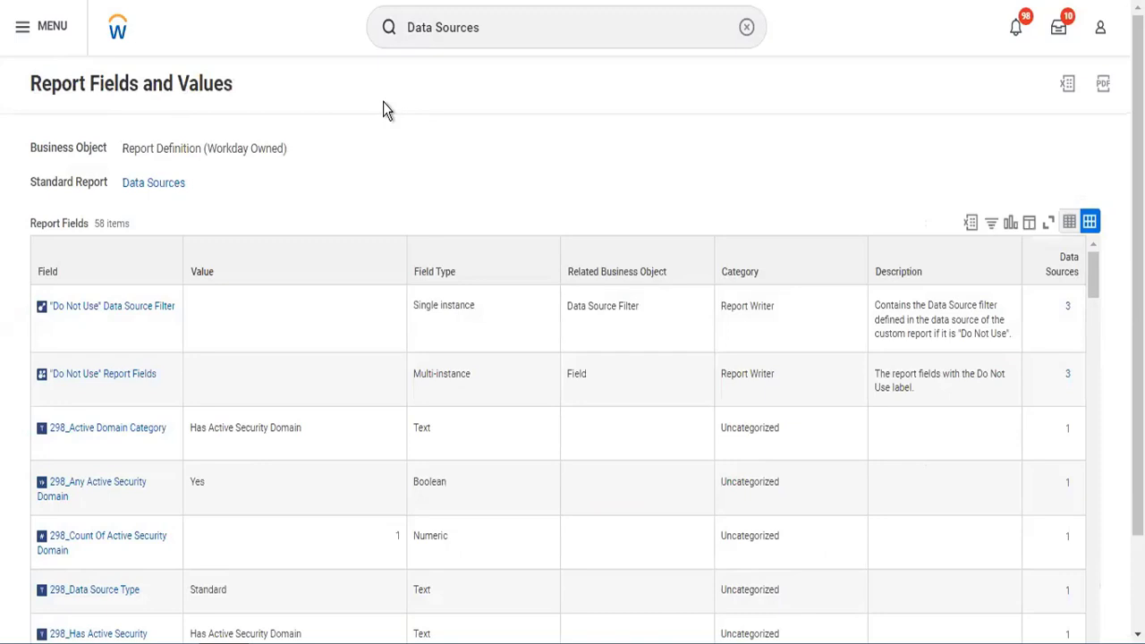
# - Review the Data Sources report's related actions, its business object details and the first listed report fields
pyautogui.moveTo(161, 186)
pyautogui.click(196, 183)
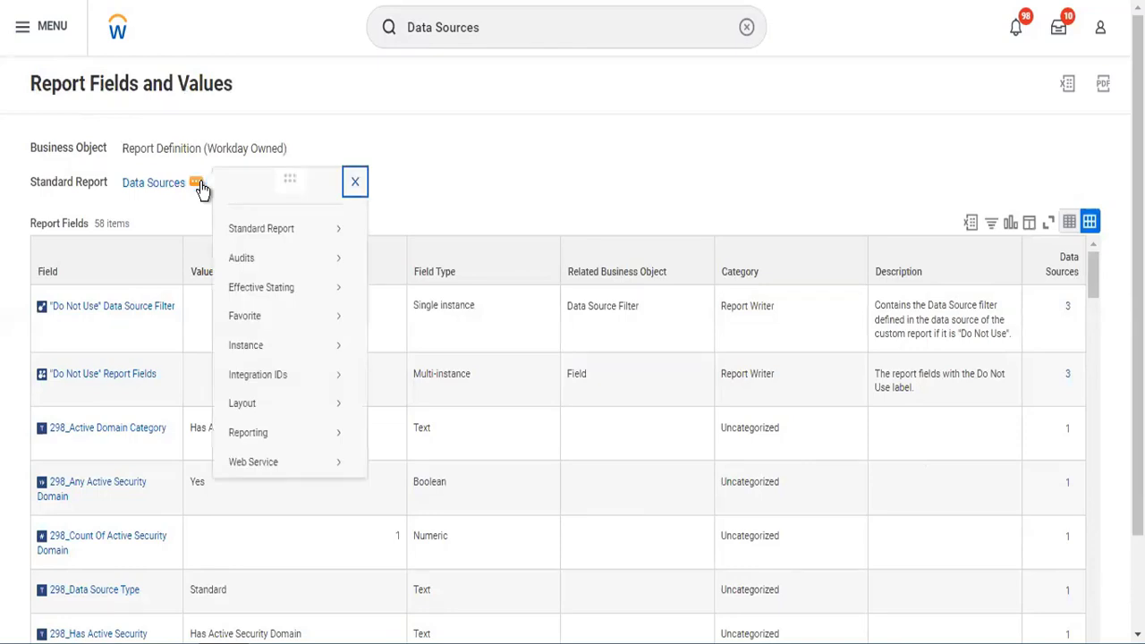
pyautogui.click(451, 100)
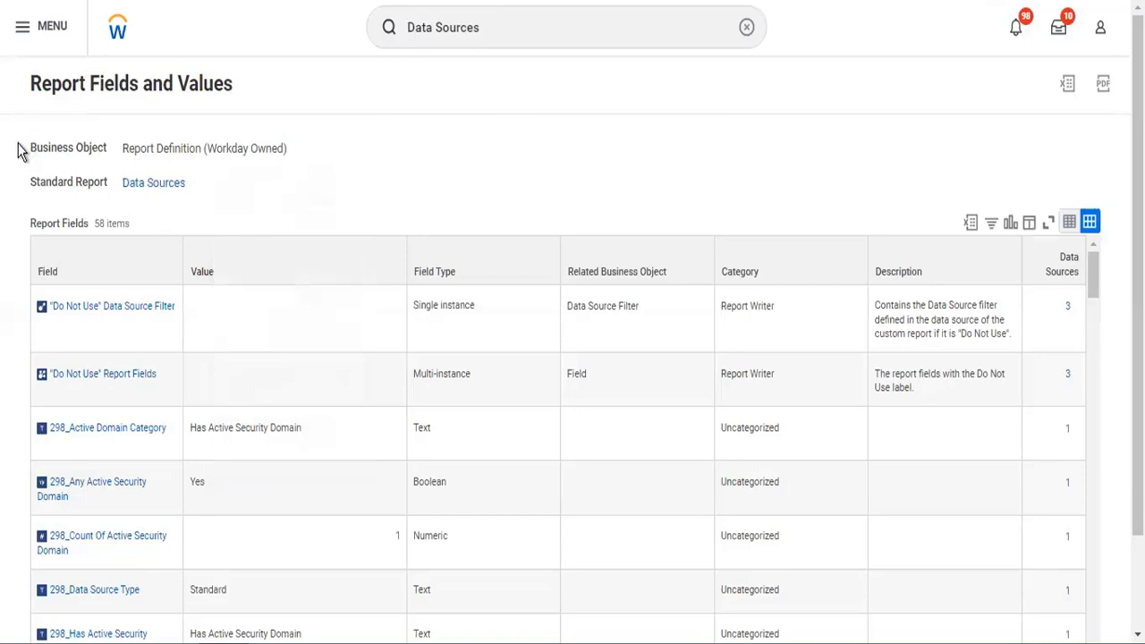
pyautogui.moveTo(19, 150); pyautogui.dragTo(179, 229)
pyautogui.click(178, 229)
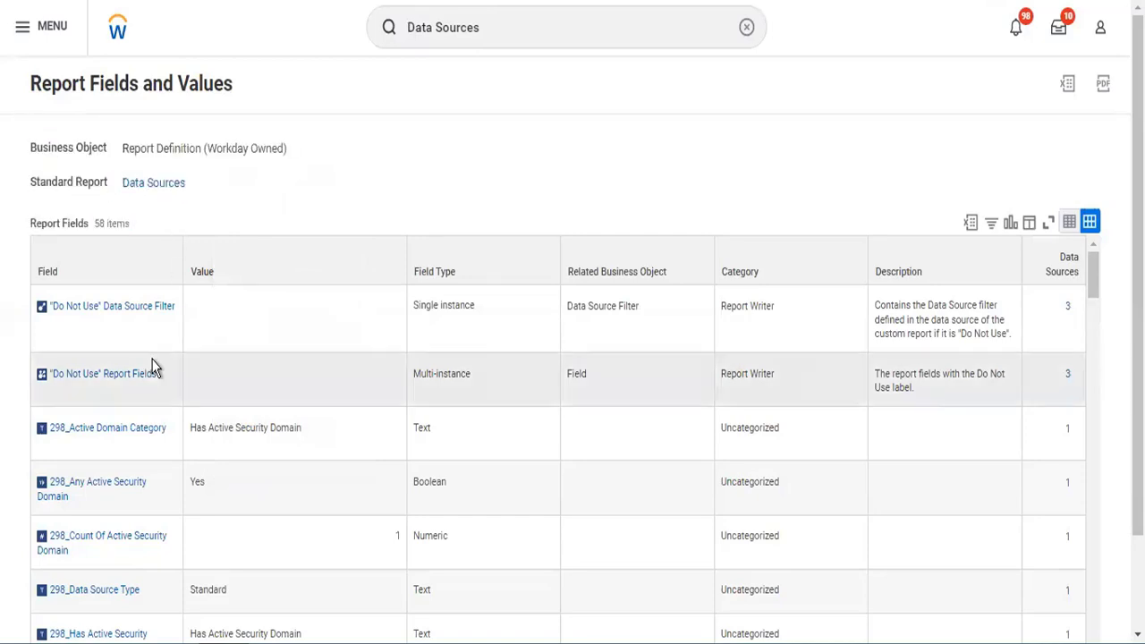
pyautogui.scroll(-1, 152, 367)
pyautogui.scroll(1, 152, 367)
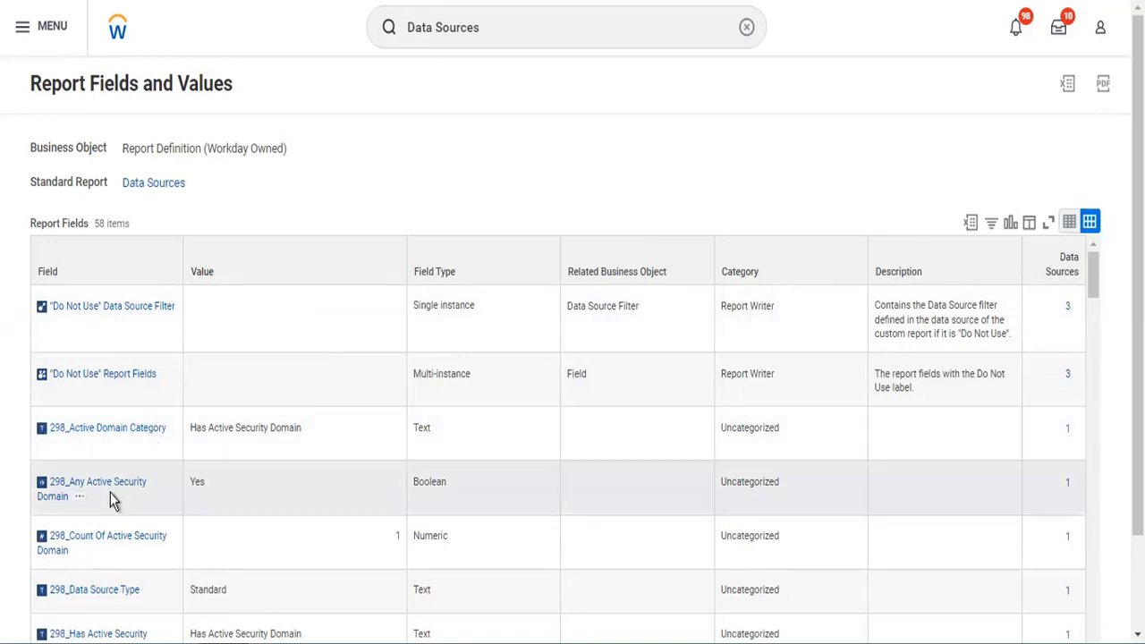
# - Export the details of the 298_Data Source Type calculated field to Excel and open the downloaded workbook in Excel
pyautogui.scroll(-2, 110, 499)
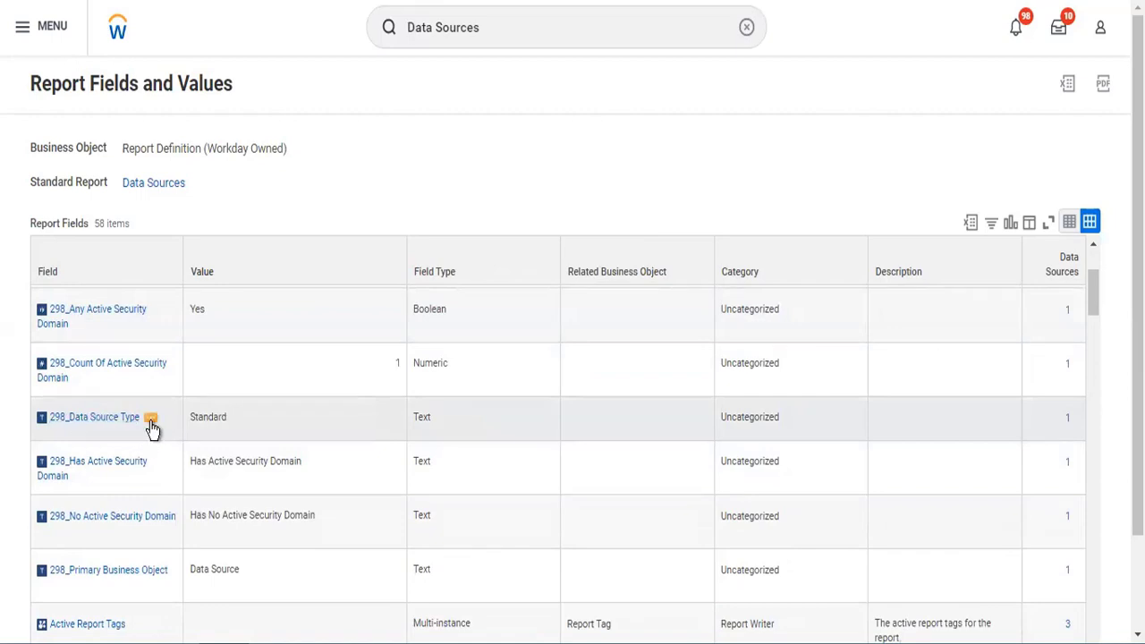
pyautogui.click(151, 420)
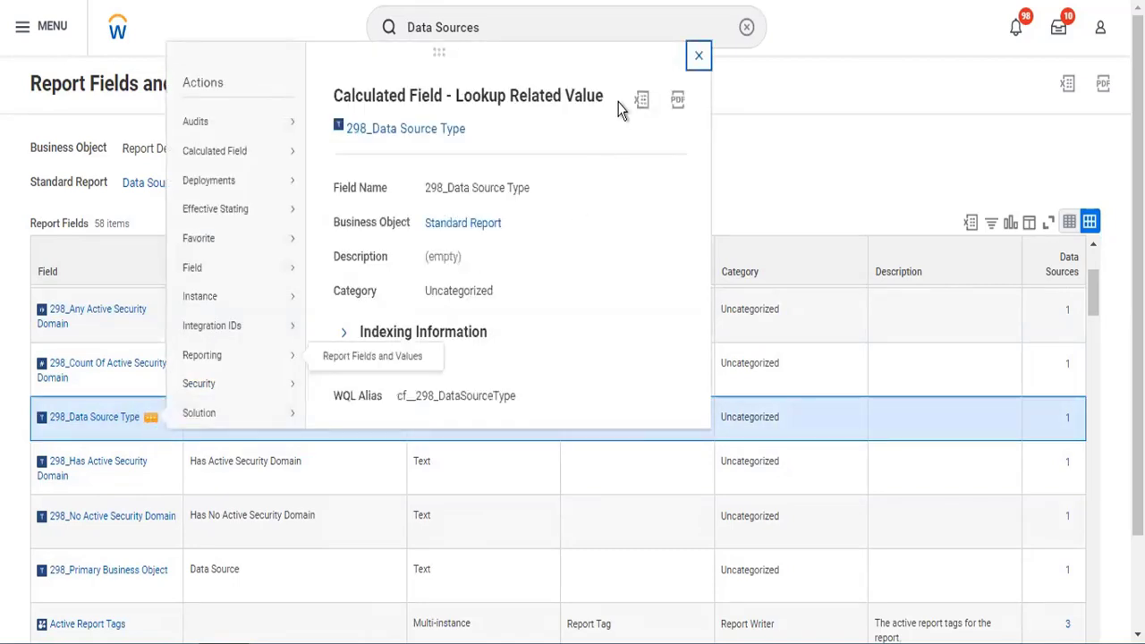
pyautogui.click(641, 100)
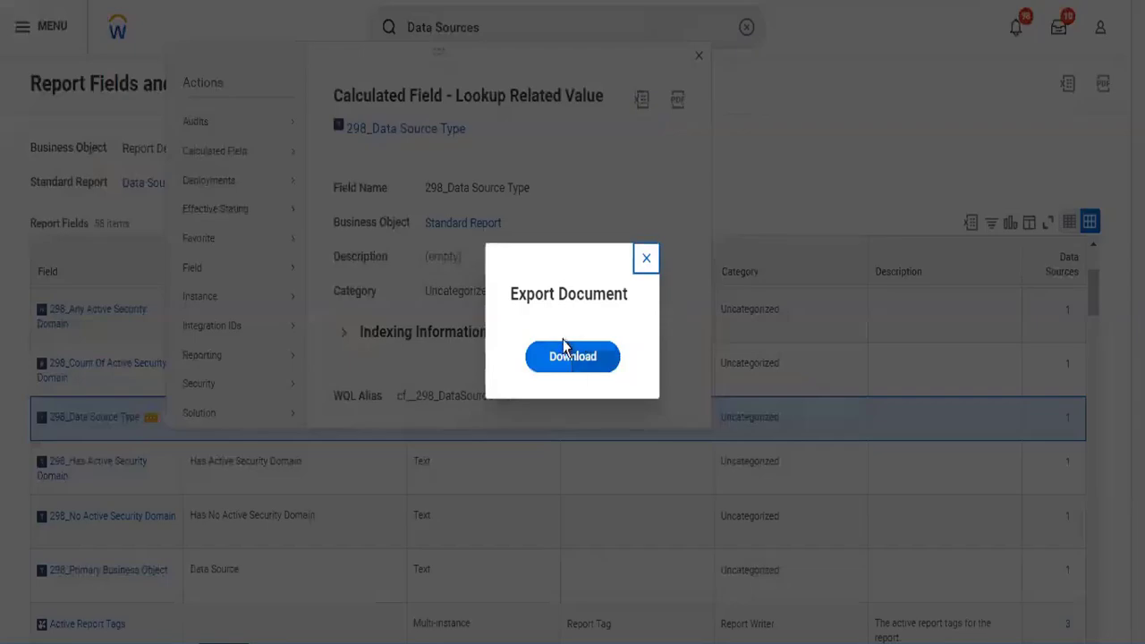
pyautogui.click(573, 356)
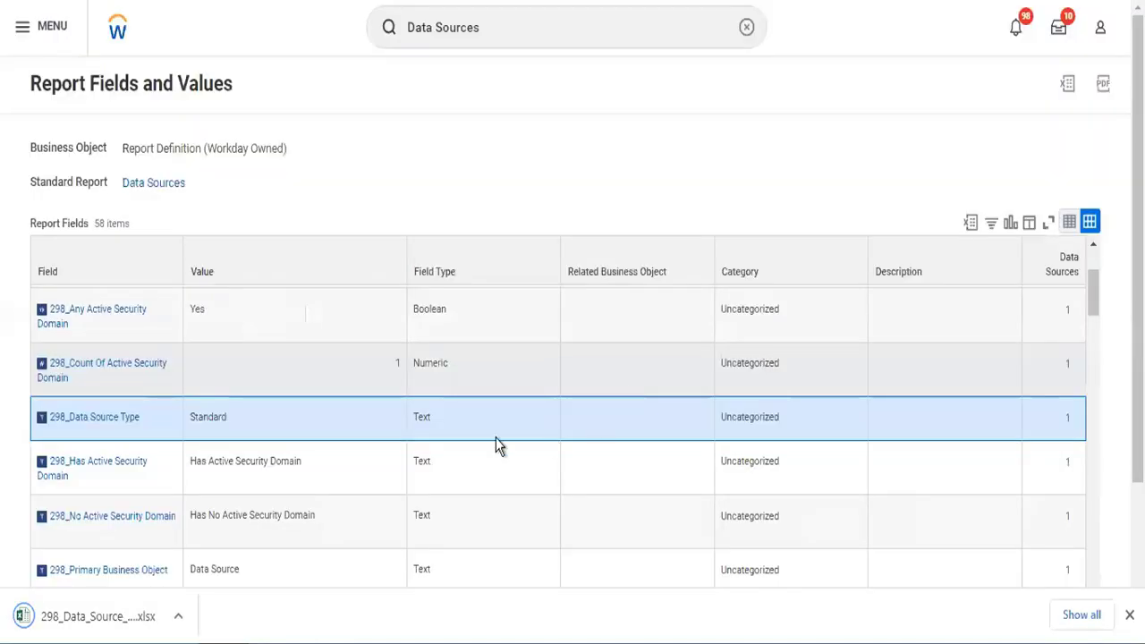
pyautogui.click(123, 631)
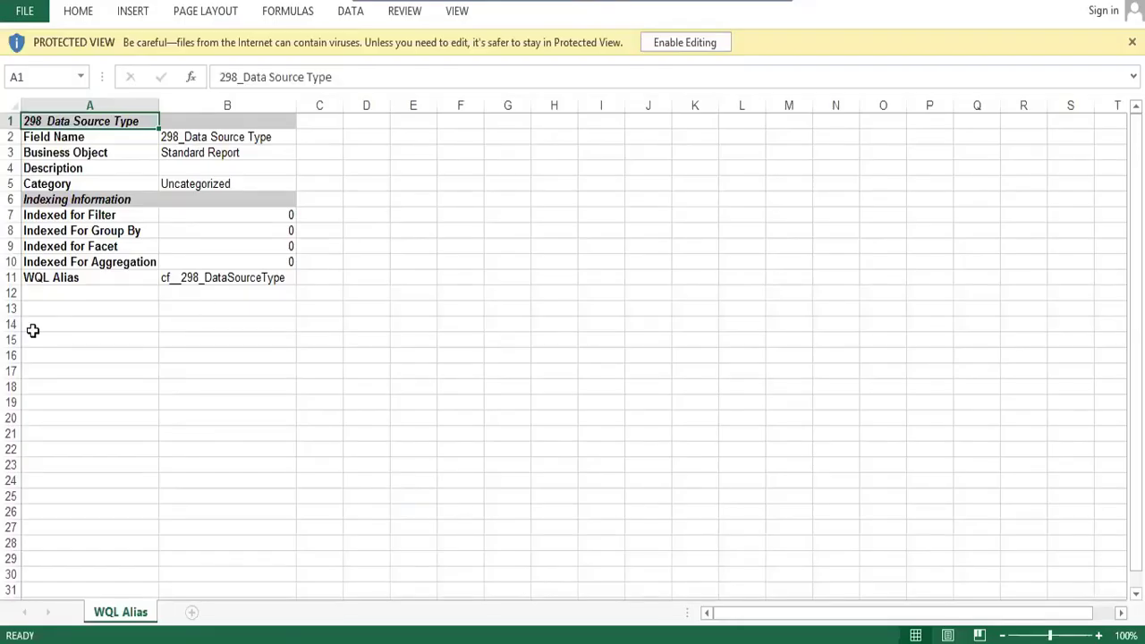
# - Enable editing of the exported workbook and enter the headers Sl.No in A13 and Org in B13
pyautogui.click(699, 50)
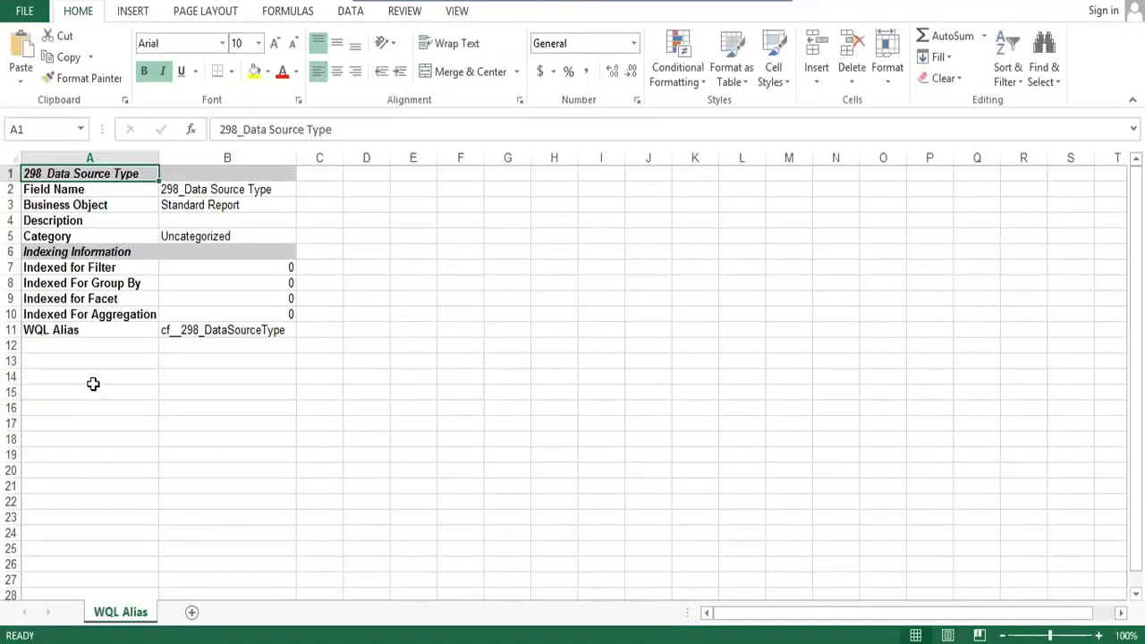
pyautogui.click(93, 382)
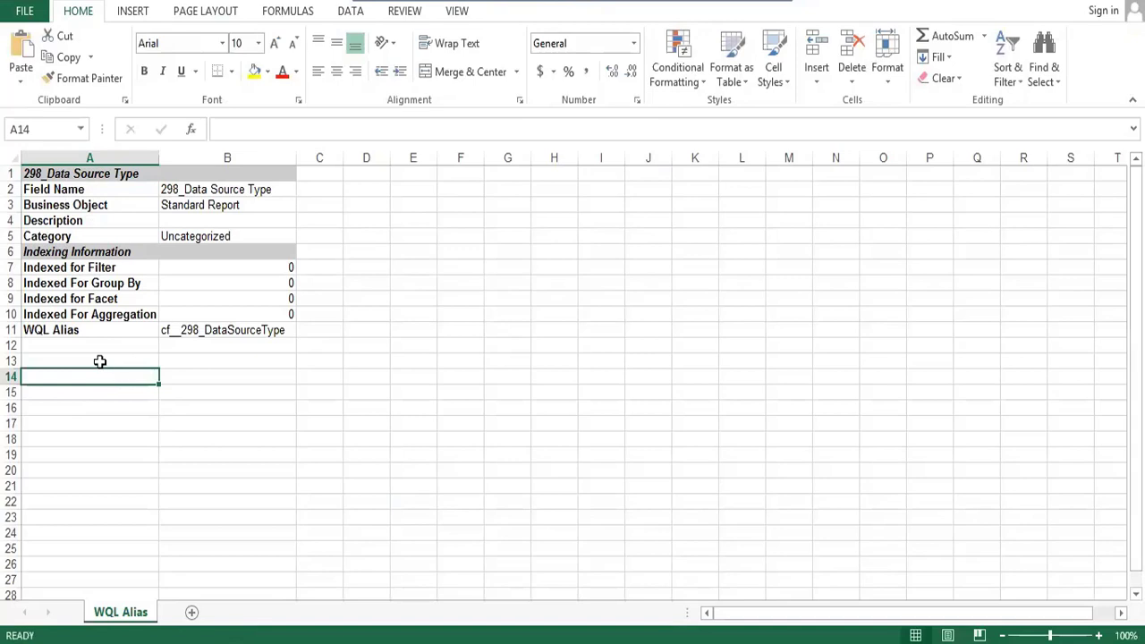
pyautogui.click(100, 362)
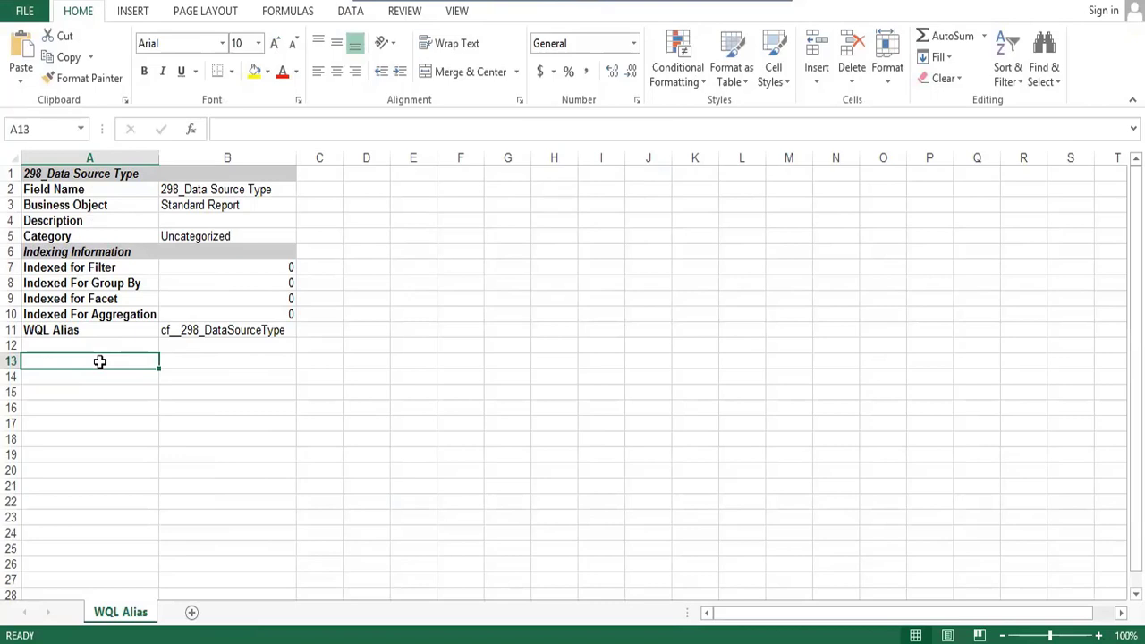
pyautogui.write('Sl.')
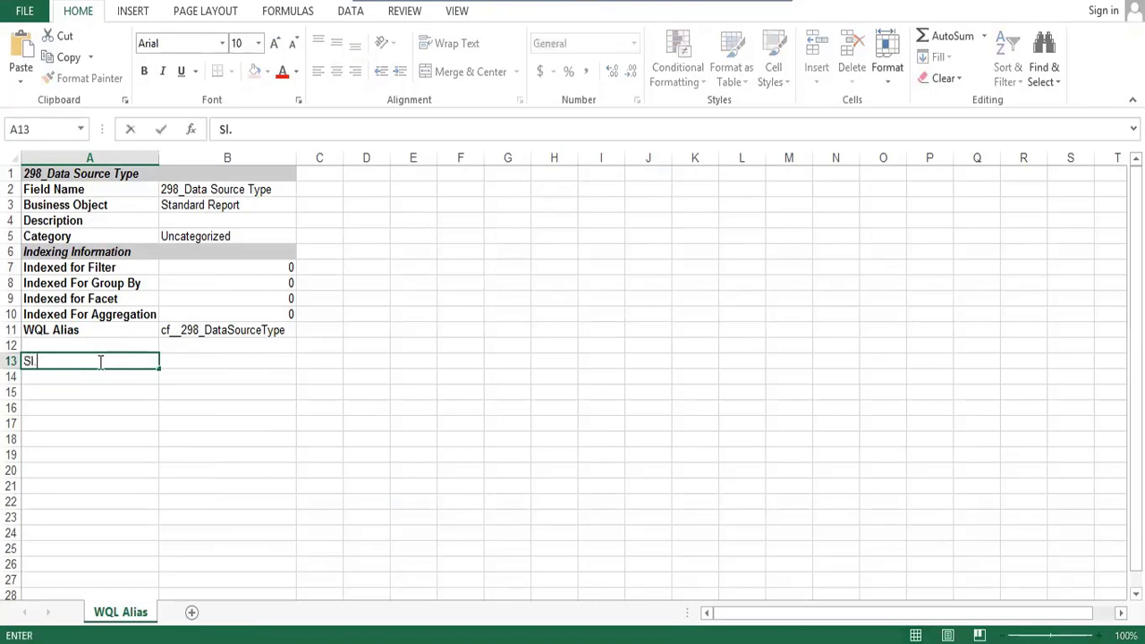
pyautogui.write('No')
pyautogui.press('Tab')
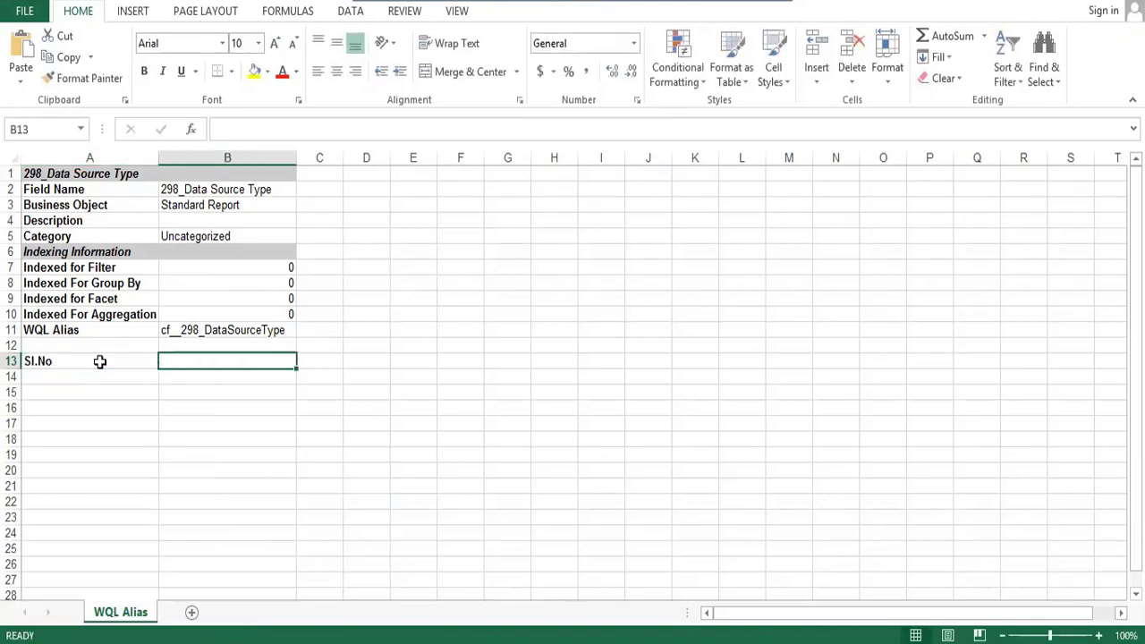
pyautogui.press('BackSpace')
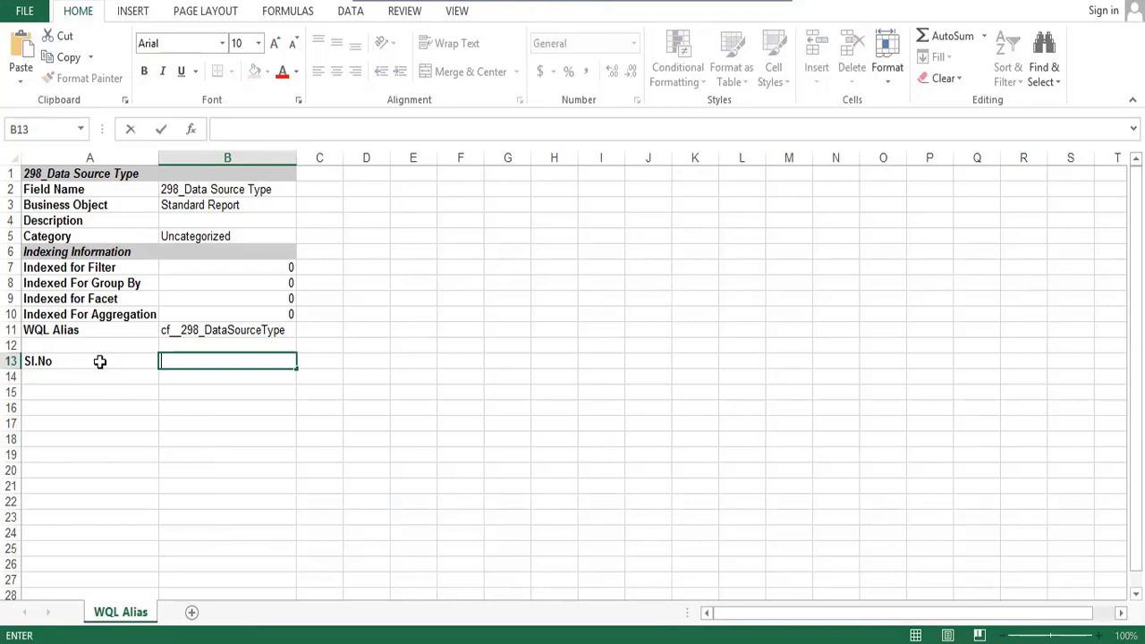
pyautogui.write('Org')
pyautogui.press('Tab')
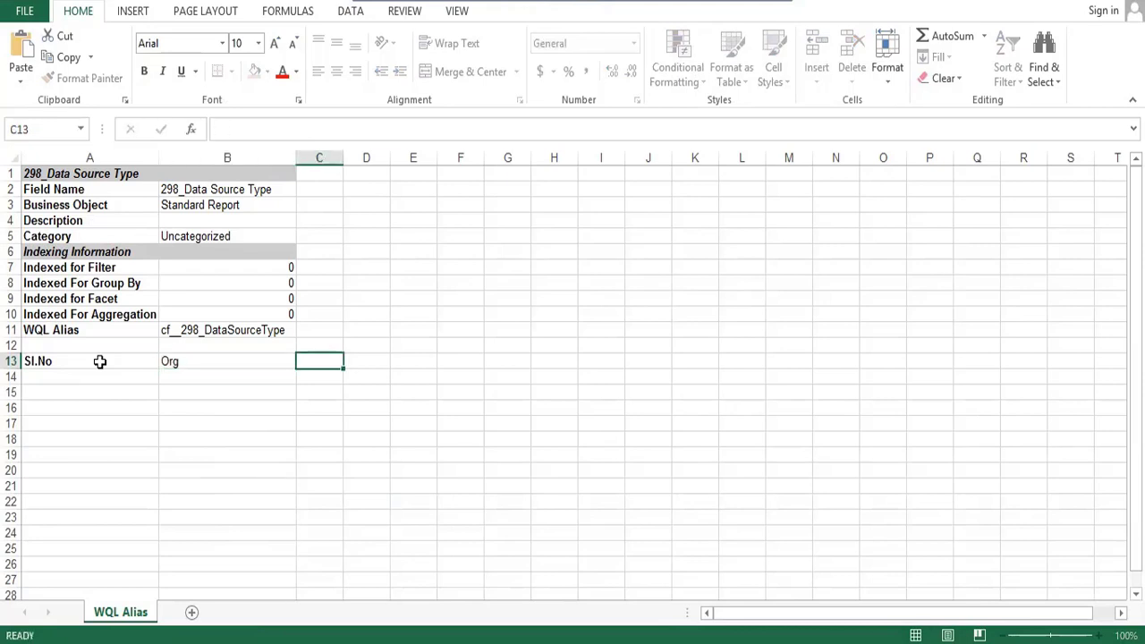
# - Enter the headers Clint, Dep and Agent in cells C13 to E13
pyautogui.write('Clint')
pyautogui.press('Tab')
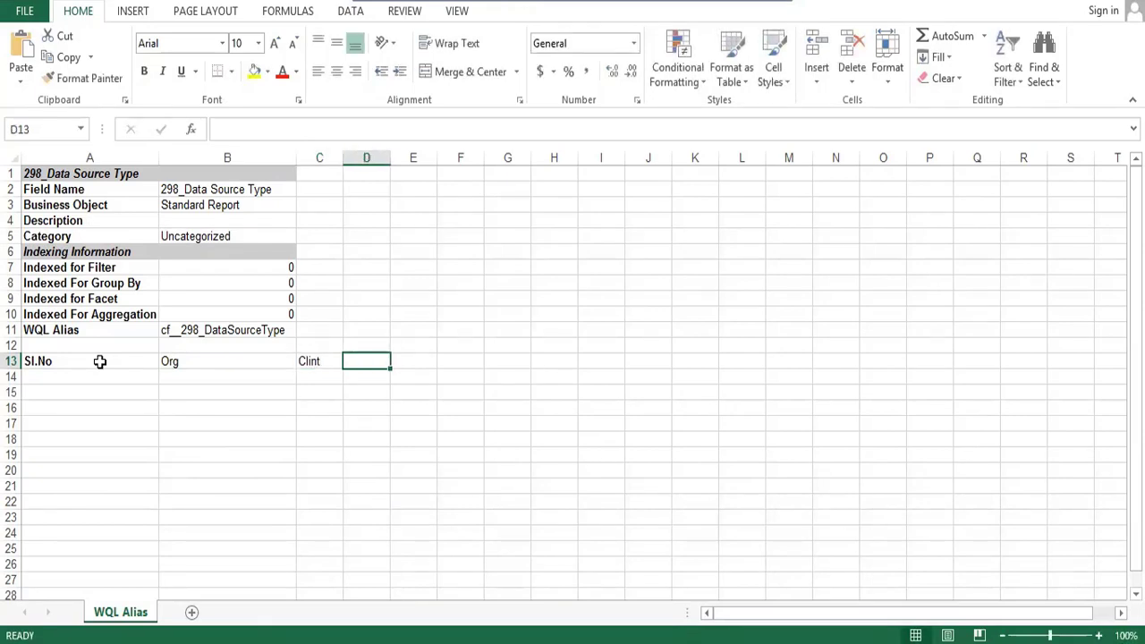
pyautogui.write('Dep')
pyautogui.press('Tab')
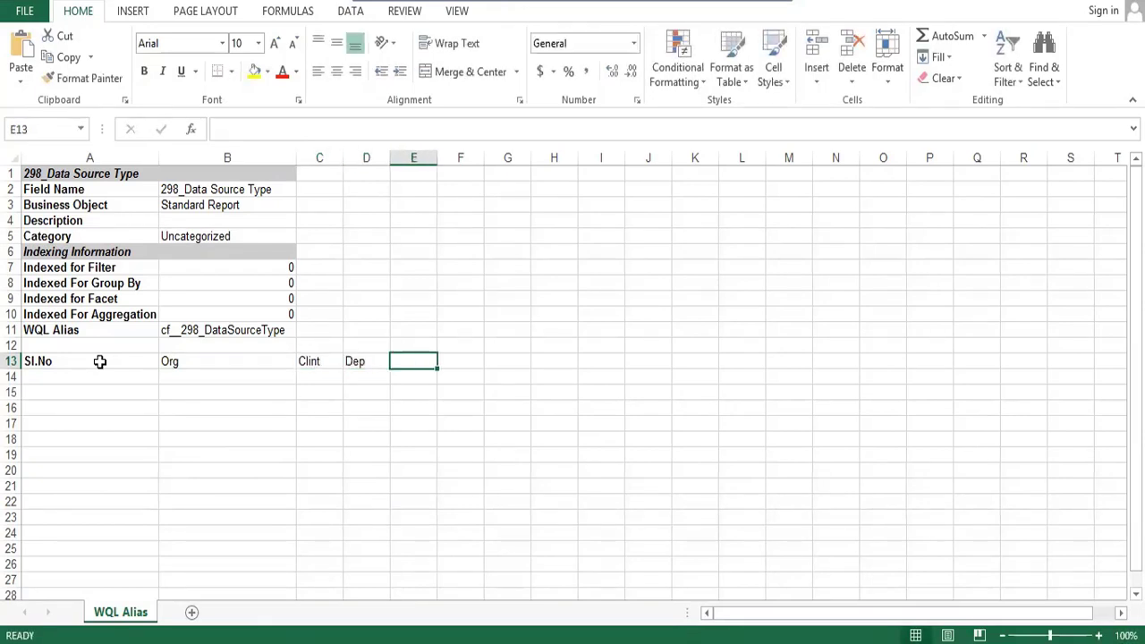
pyautogui.write('Agent')
pyautogui.press('Tab')
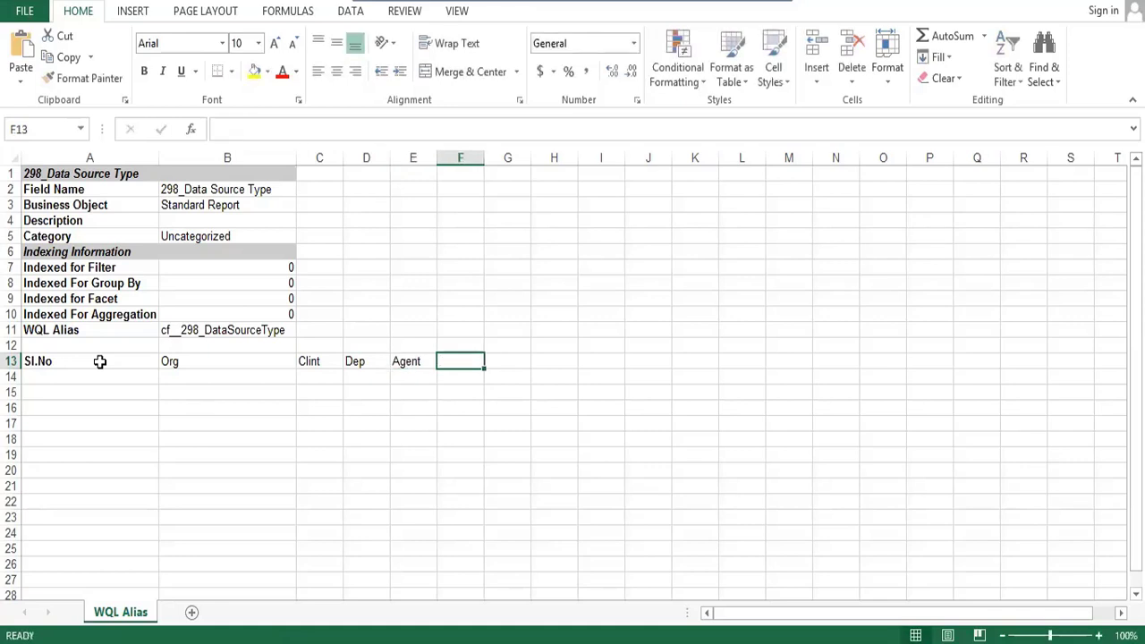
# - Enter the header Tl's in F13 and Manager in G13
pyautogui.write('Tl')
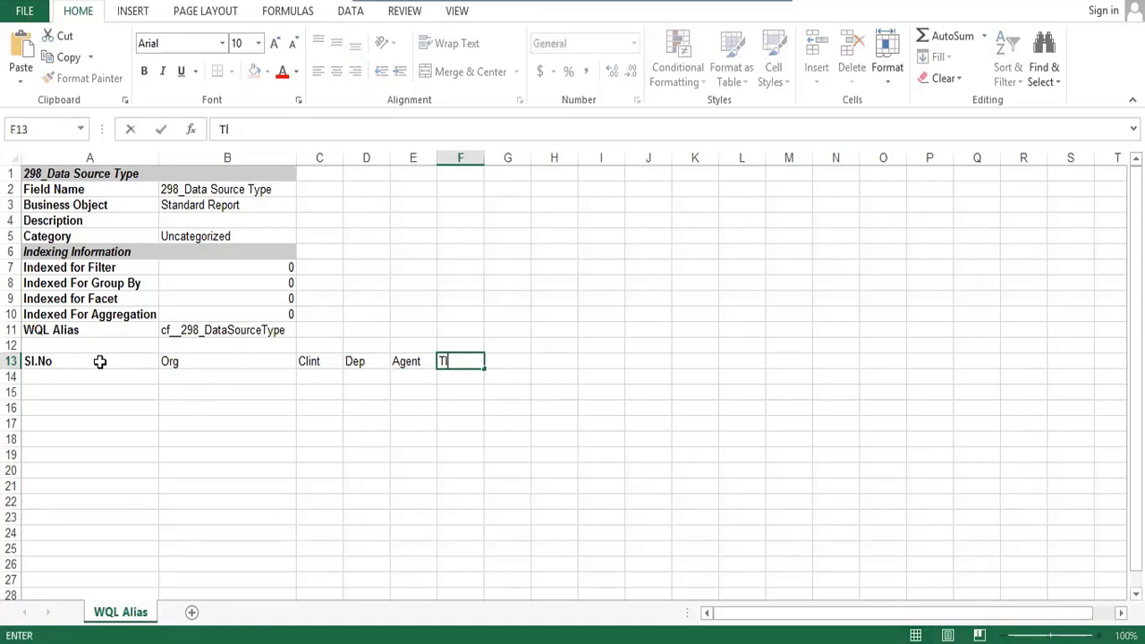
pyautogui.press('BackSpace')
pyautogui.write('kt')
pyautogui.press('BackSpace')
pyautogui.press('BackSpace')
pyautogui.write("l's")
pyautogui.press('Tab')
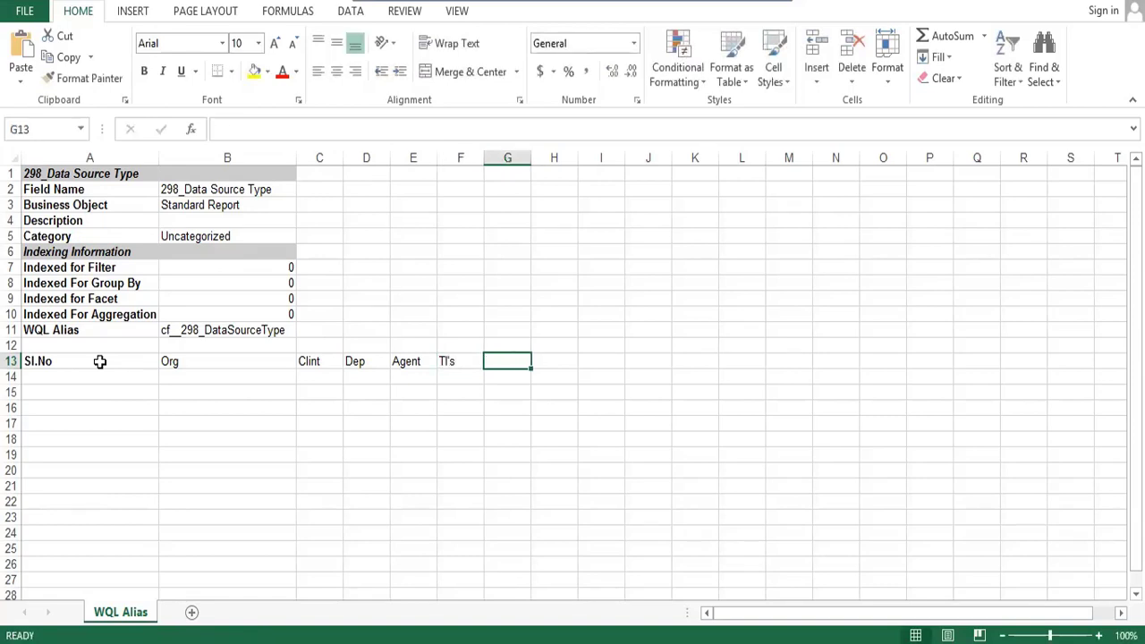
pyautogui.write('Manager')
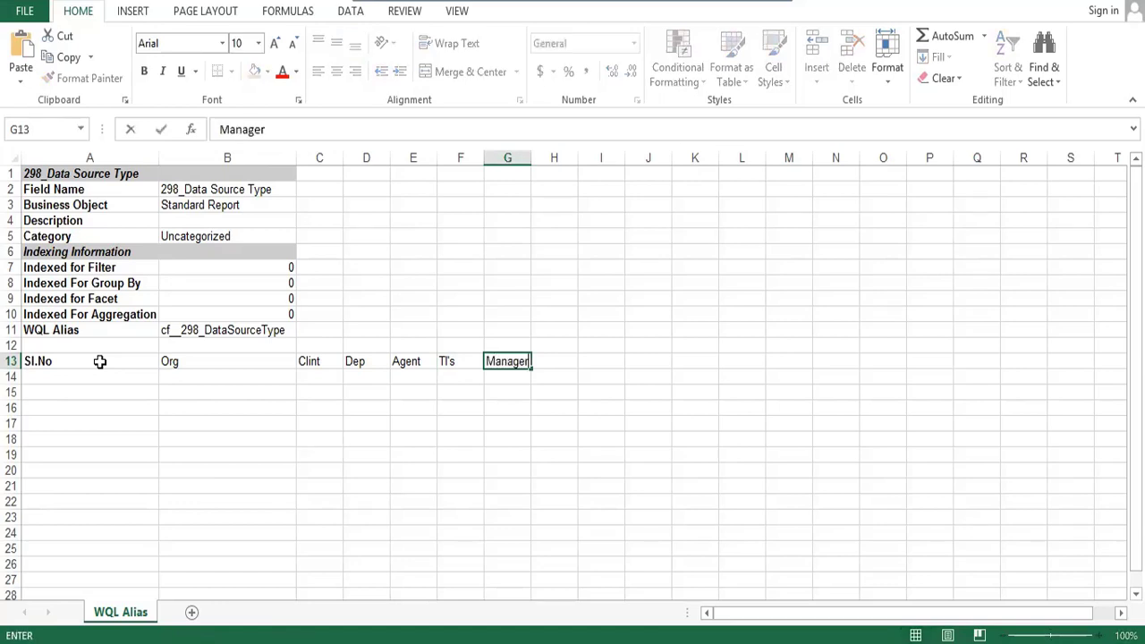
pyautogui.press('Tab')
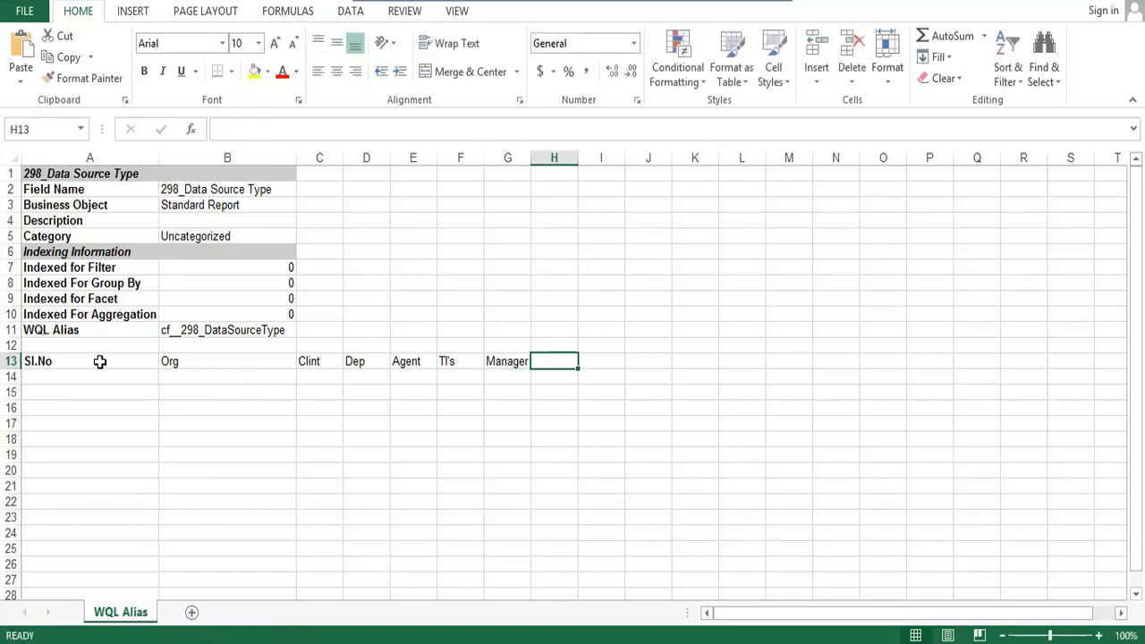
# - Complete the header row with Back Link Urls in H13 and FH Urls in I13
pyautogui.write('Back')
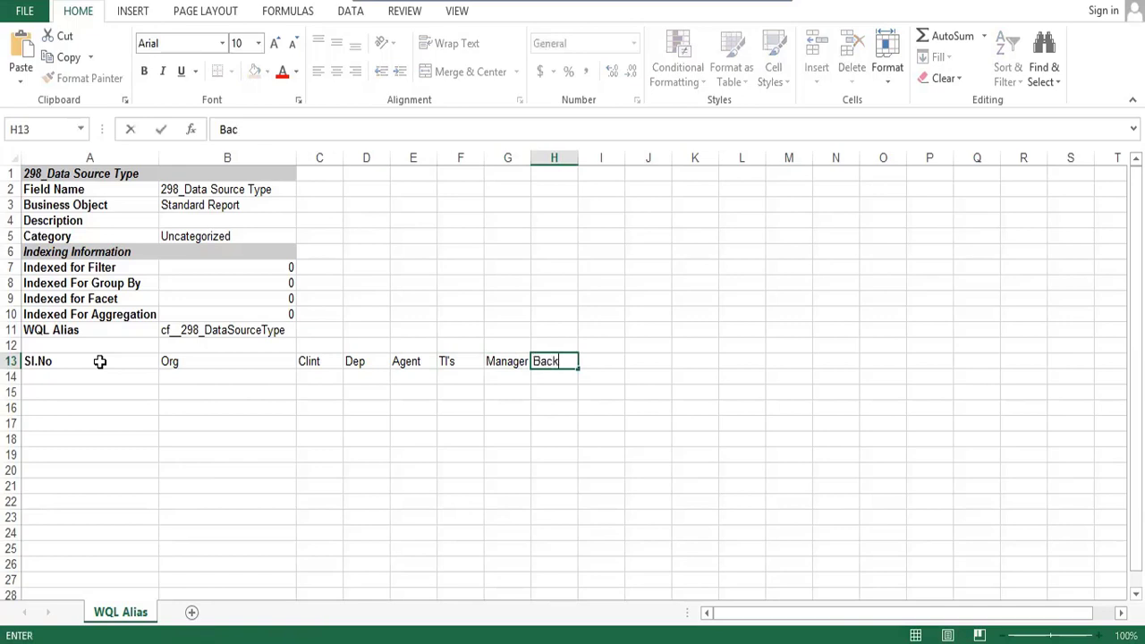
pyautogui.write(' Lin k UR')
pyautogui.press('BackSpace')
pyautogui.press('BackSpace')
pyautogui.write('nk')
pyautogui.press('Tab')
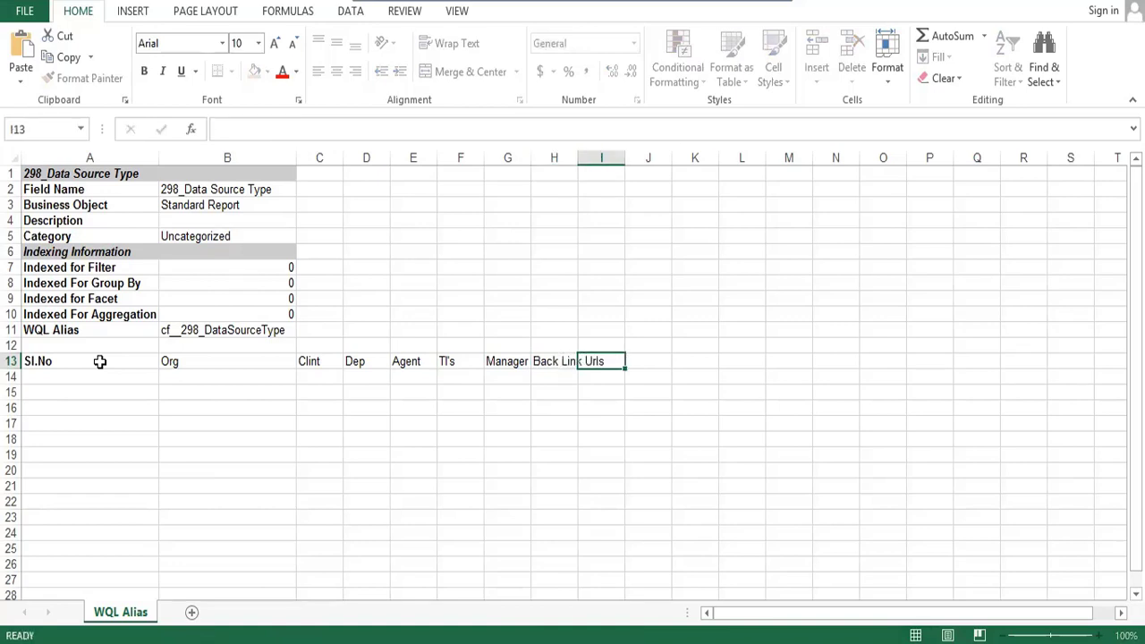
pyautogui.press('Left')
pyautogui.press('Right')
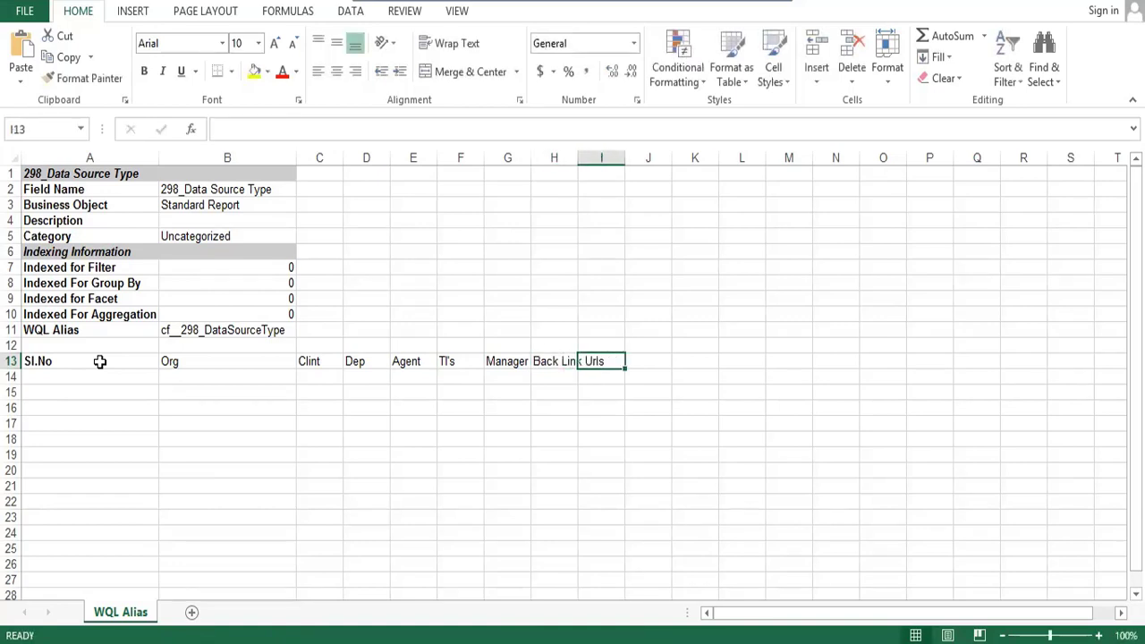
pyautogui.write('FH')
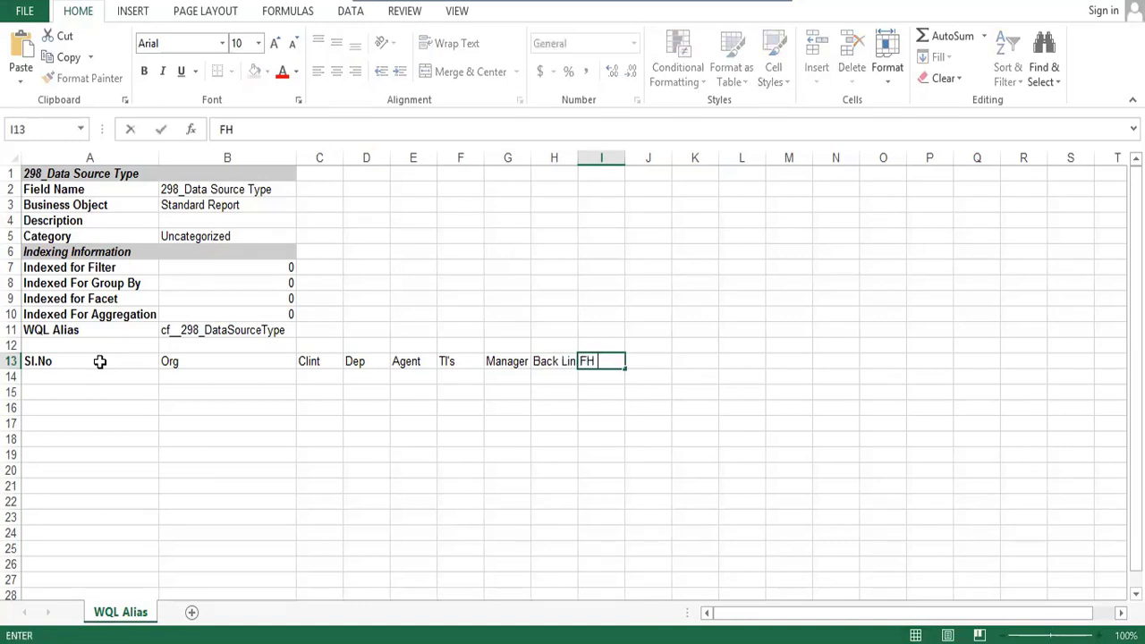
pyautogui.write(' Urls')
pyautogui.press('Return')
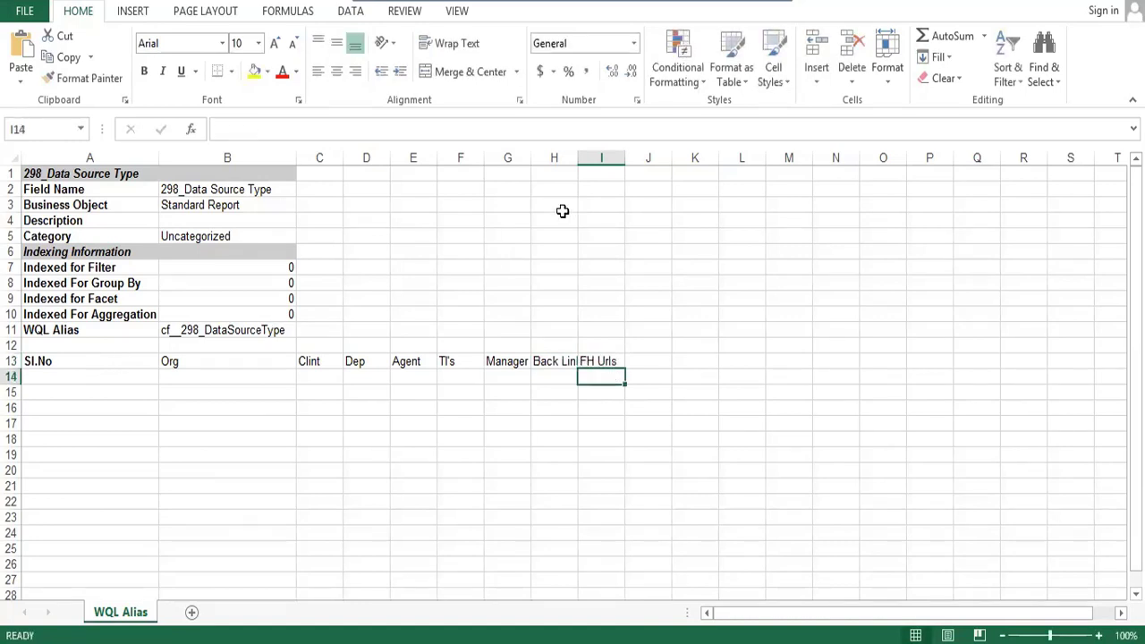
# - Widen columns H and I and apply All Borders to the range A13:I26
pyautogui.moveTo(581, 158); pyautogui.dragTo(628, 157)
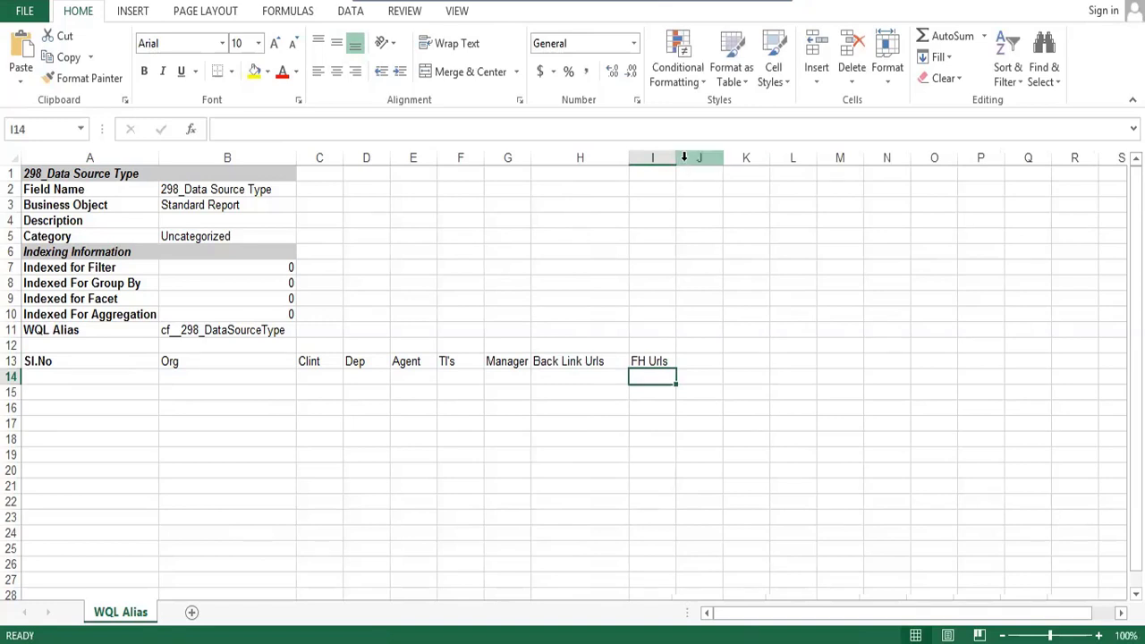
pyautogui.moveTo(698, 157); pyautogui.dragTo(785, 159)
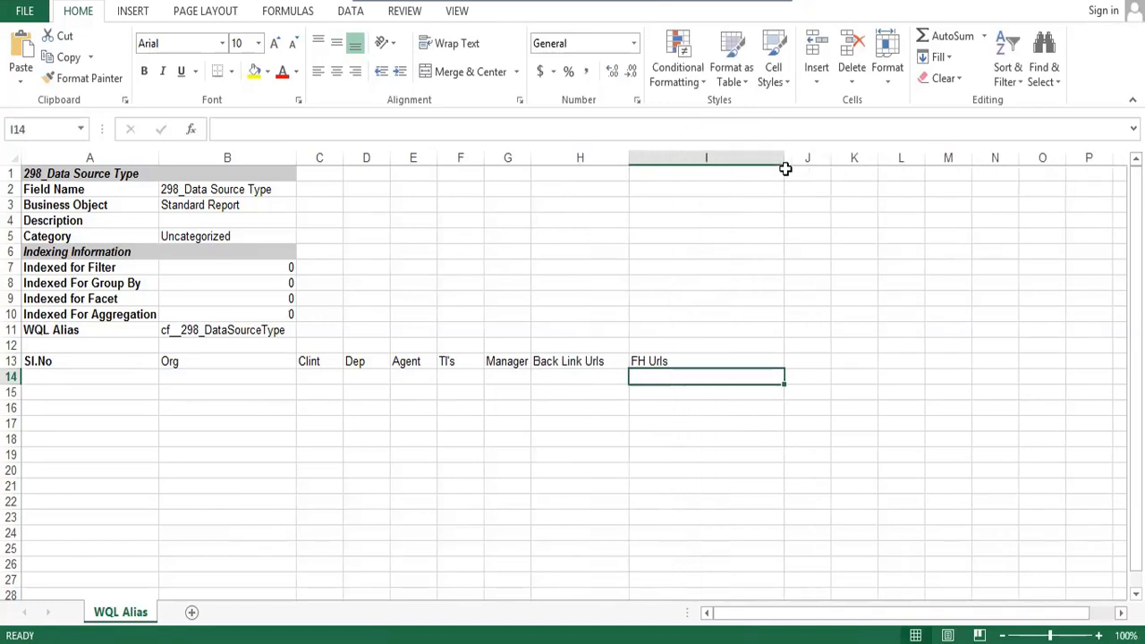
pyautogui.click(75, 359)
pyautogui.moveTo(300, 361); pyautogui.dragTo(695, 562)
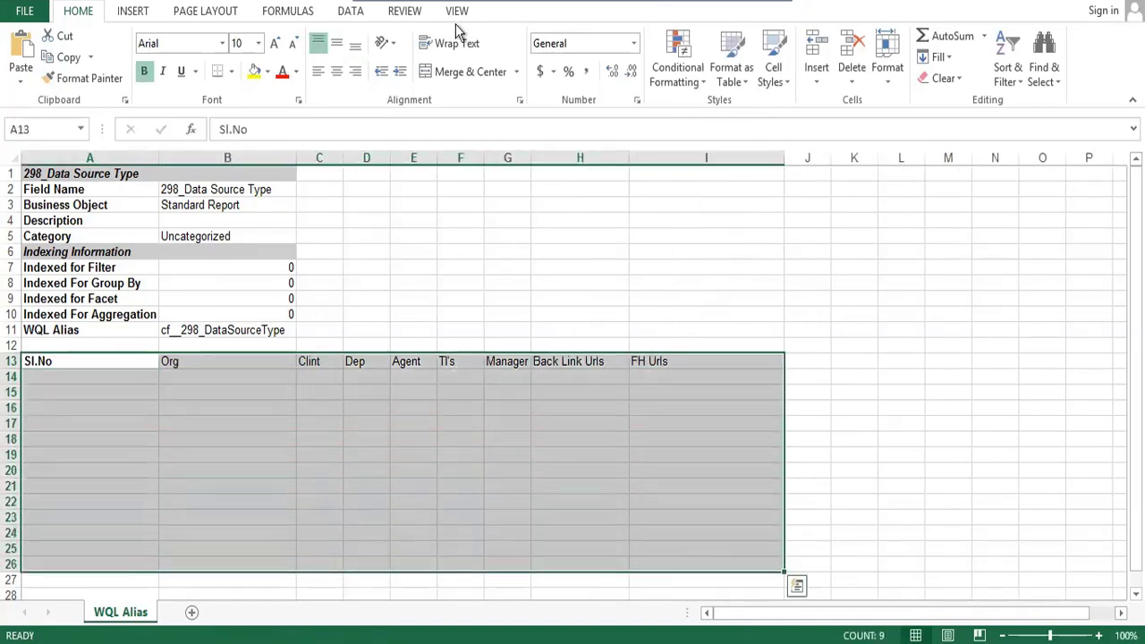
pyautogui.click(230, 72)
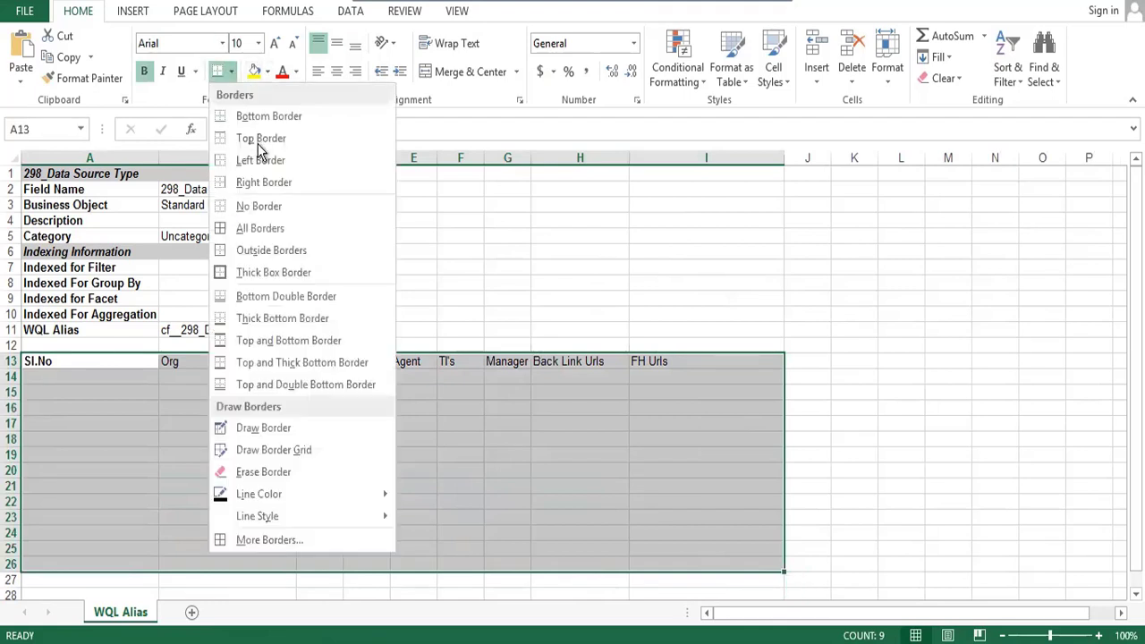
pyautogui.click(248, 230)
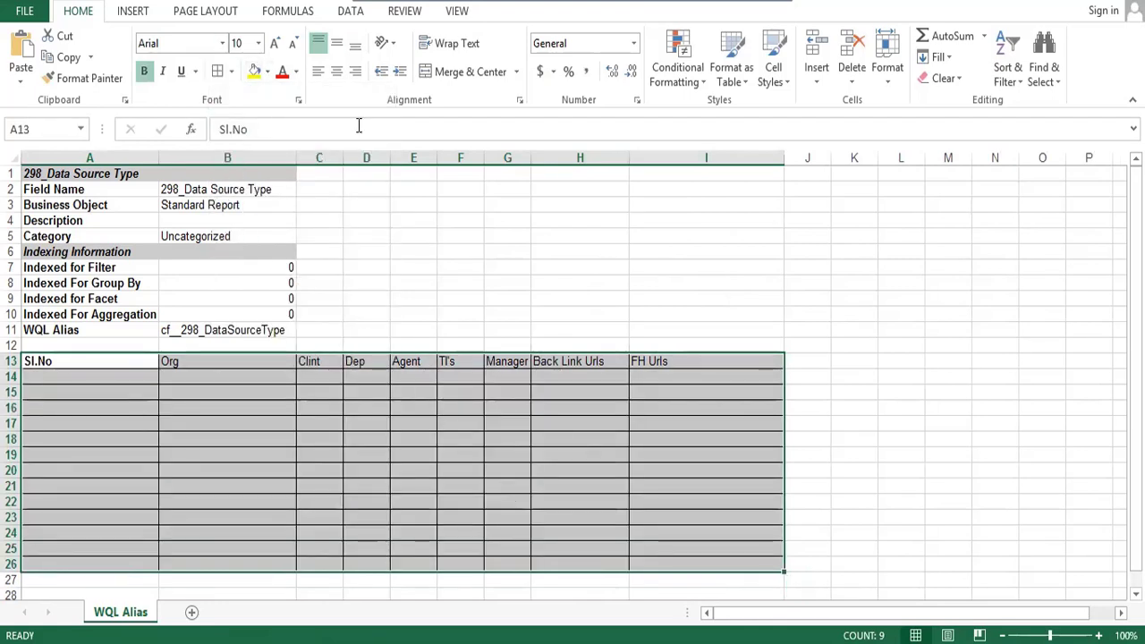
# - Widen columns C through I of the bordered table, giving F and G the same width
pyautogui.moveTo(342, 158); pyautogui.dragTo(447, 170)
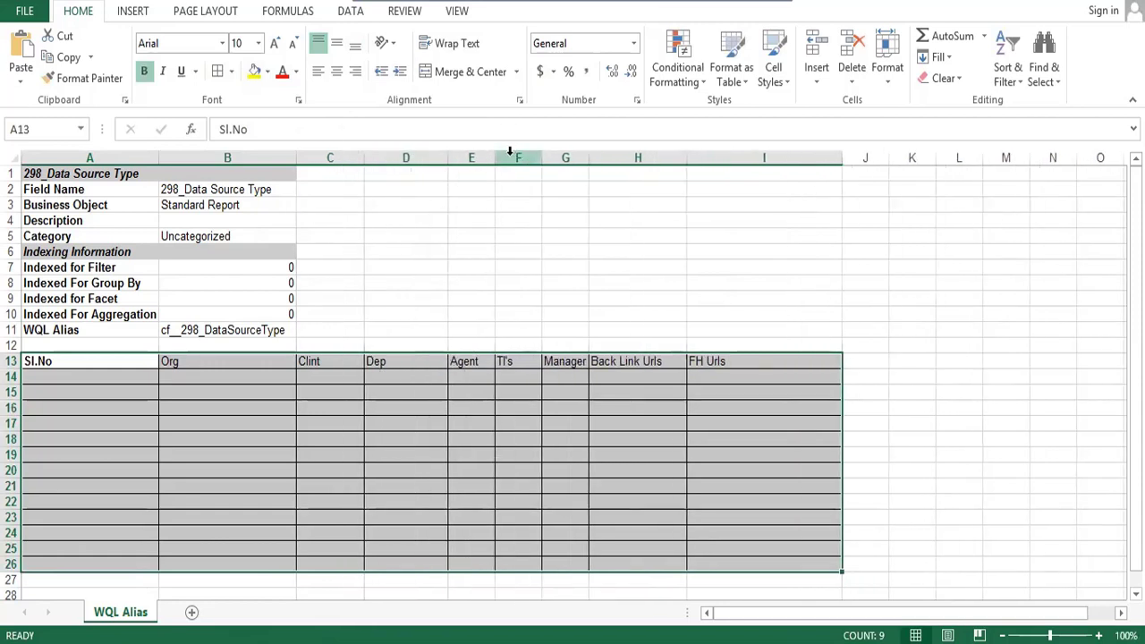
pyautogui.moveTo(532, 170); pyautogui.dragTo(641, 158)
pyautogui.moveTo(721, 157); pyautogui.dragTo(746, 156)
pyautogui.moveTo(867, 158); pyautogui.dragTo(927, 160)
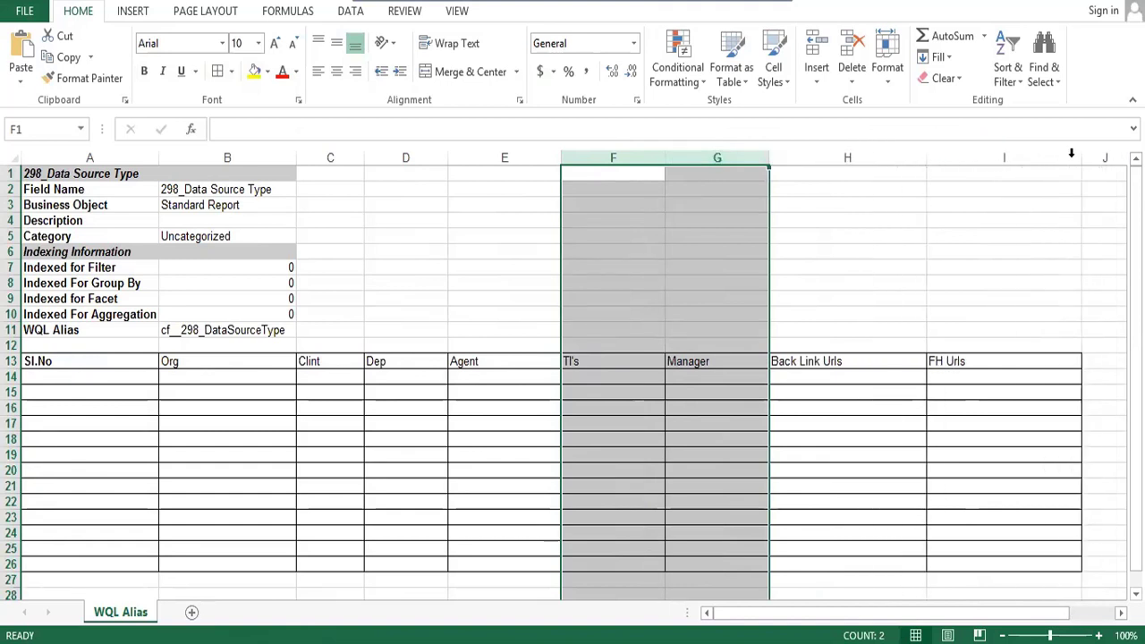
pyautogui.moveTo(1080, 162); pyautogui.dragTo(1108, 164)
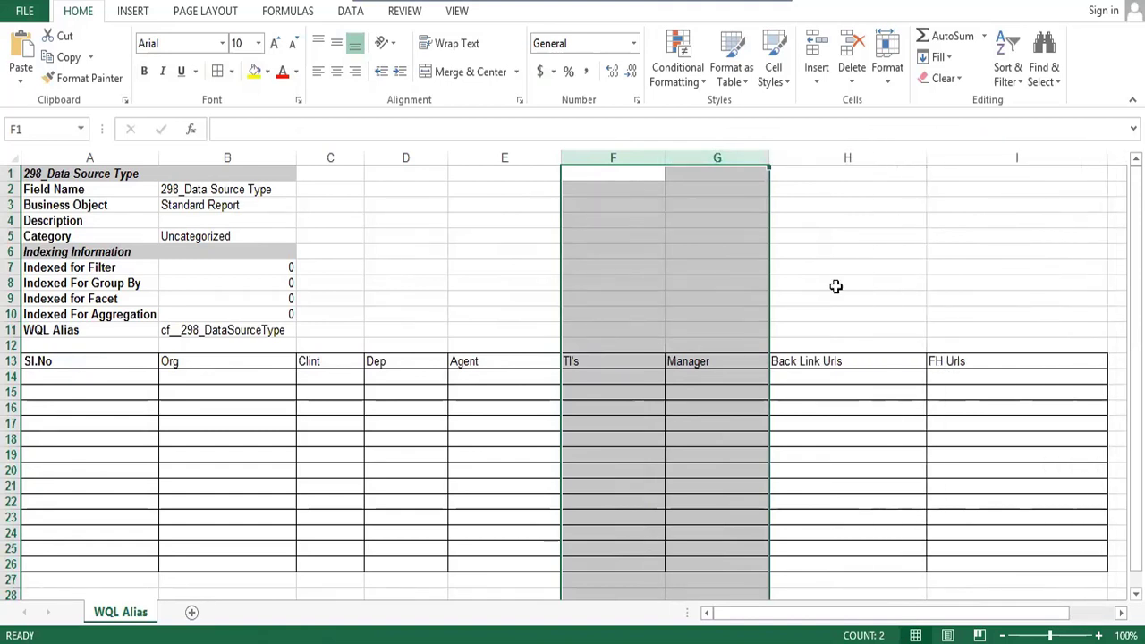
# - Center the headers in A13:I13 horizontally and vertically and make row 13 about twice as tall
pyautogui.moveTo(104, 367); pyautogui.dragTo(1015, 368)
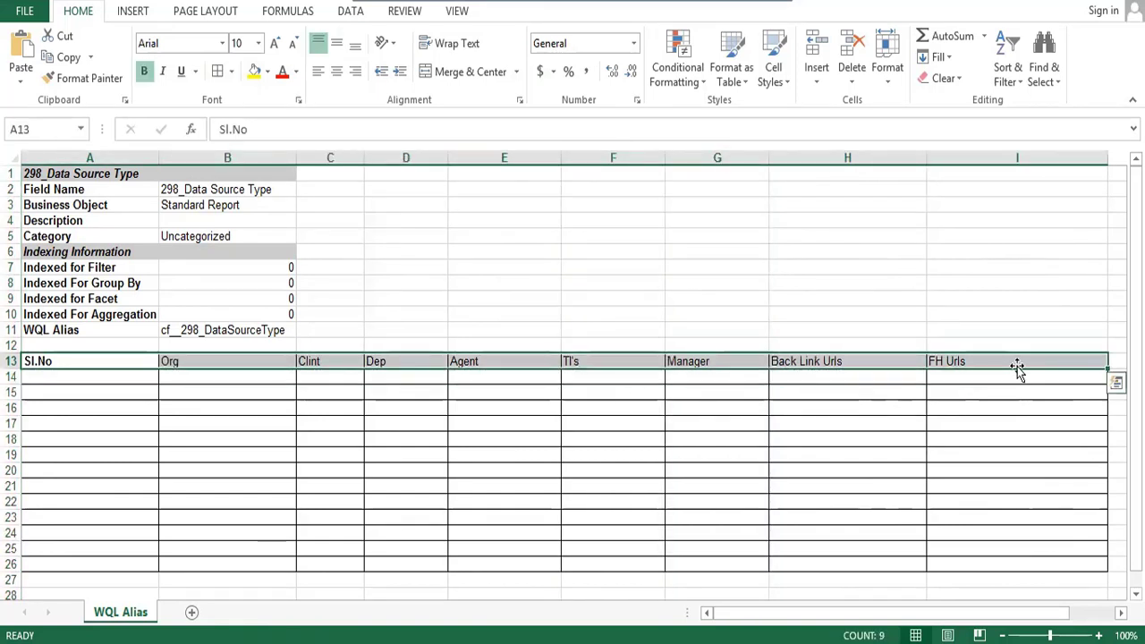
pyautogui.click(339, 73)
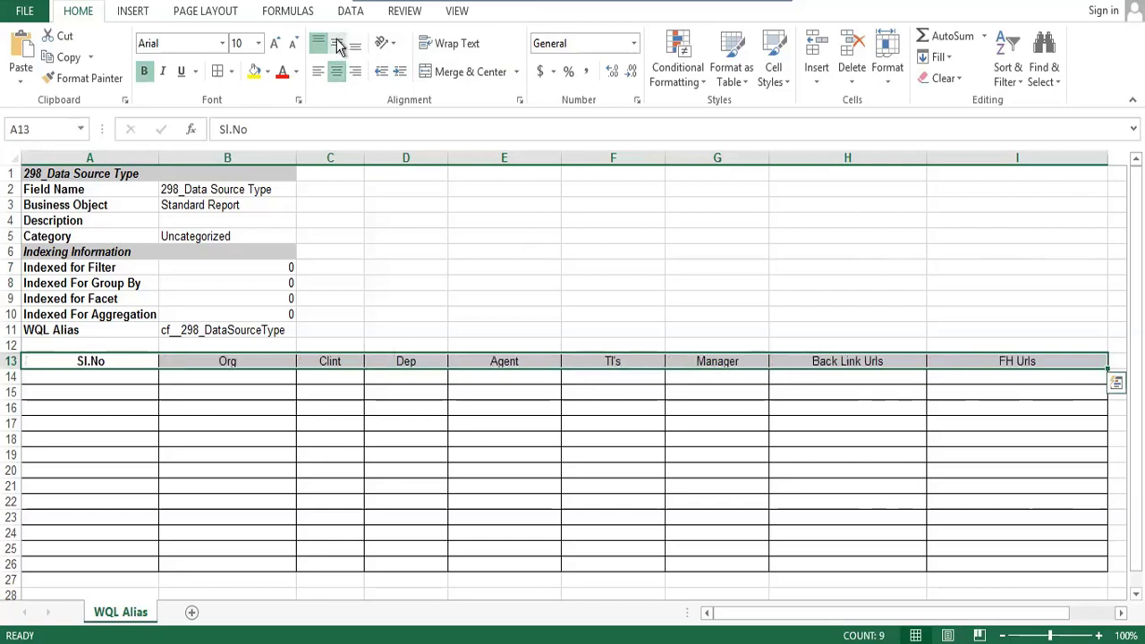
pyautogui.click(336, 43)
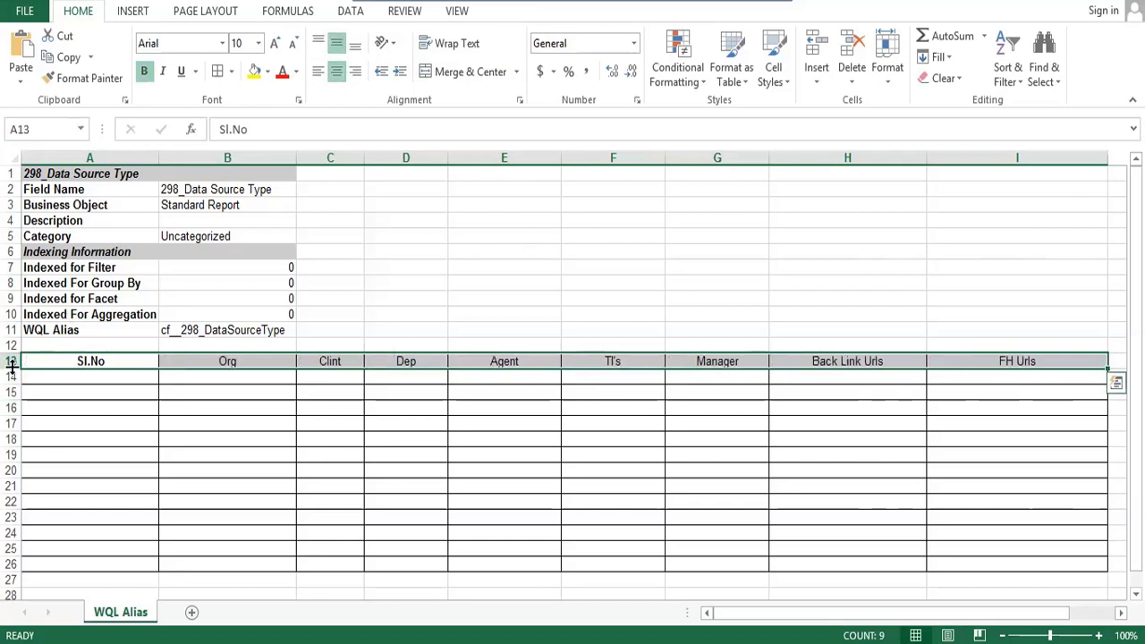
pyautogui.moveTo(10, 367); pyautogui.dragTo(7, 380)
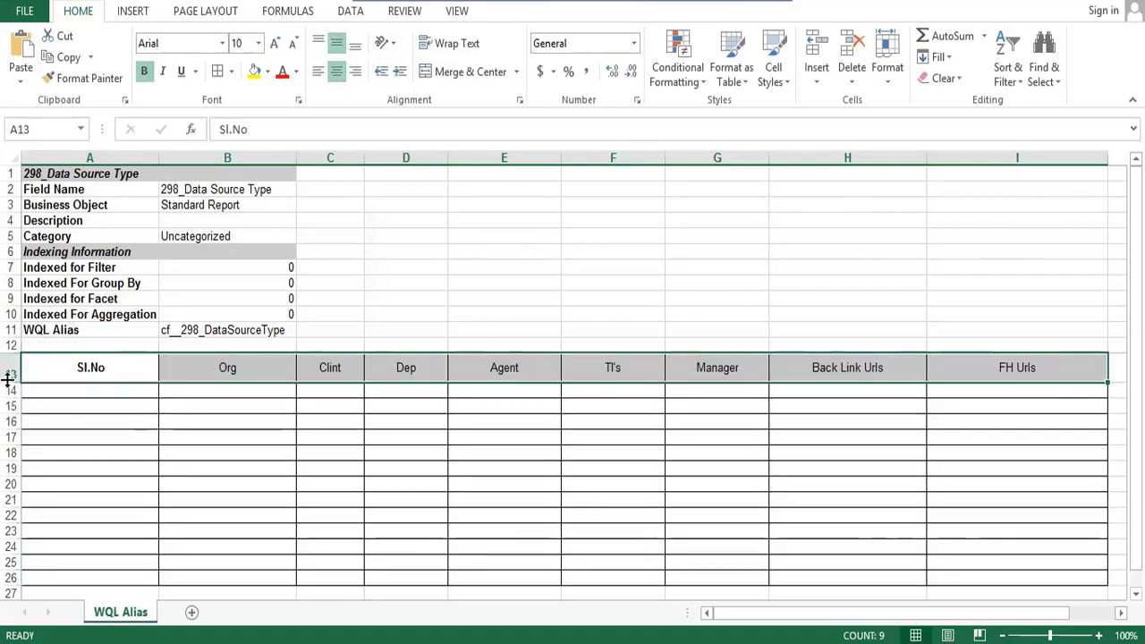
# - Format the headers in A13:I13 as bold Times New Roman with a light orange fill
pyautogui.click(222, 49)
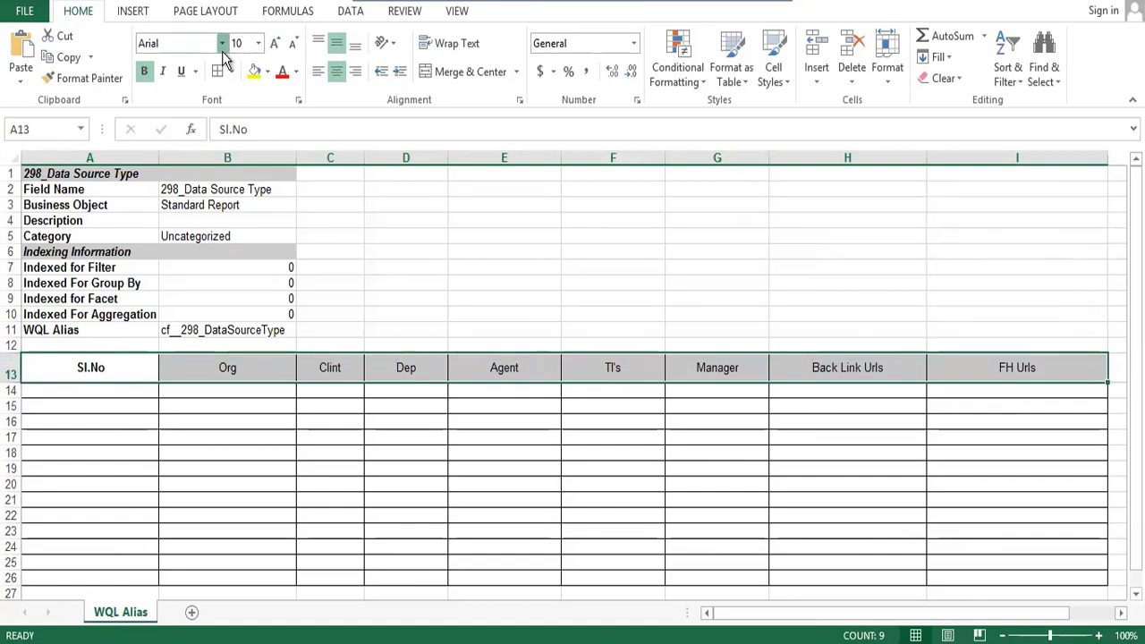
pyautogui.write('Times New Roma')
pyautogui.press('Return')
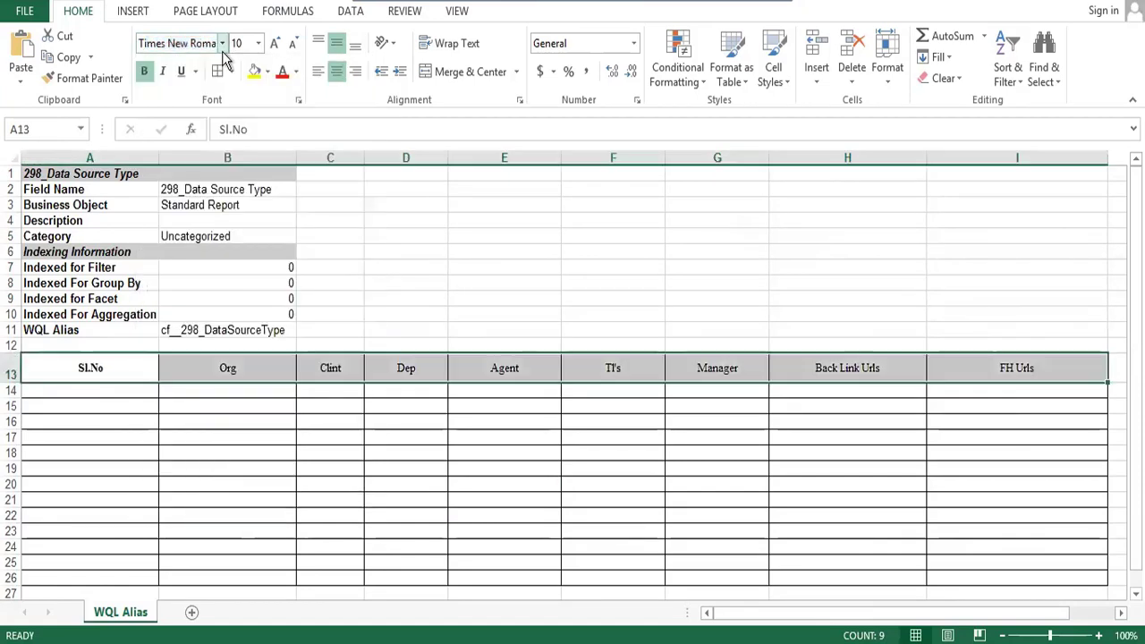
pyautogui.click(266, 72)
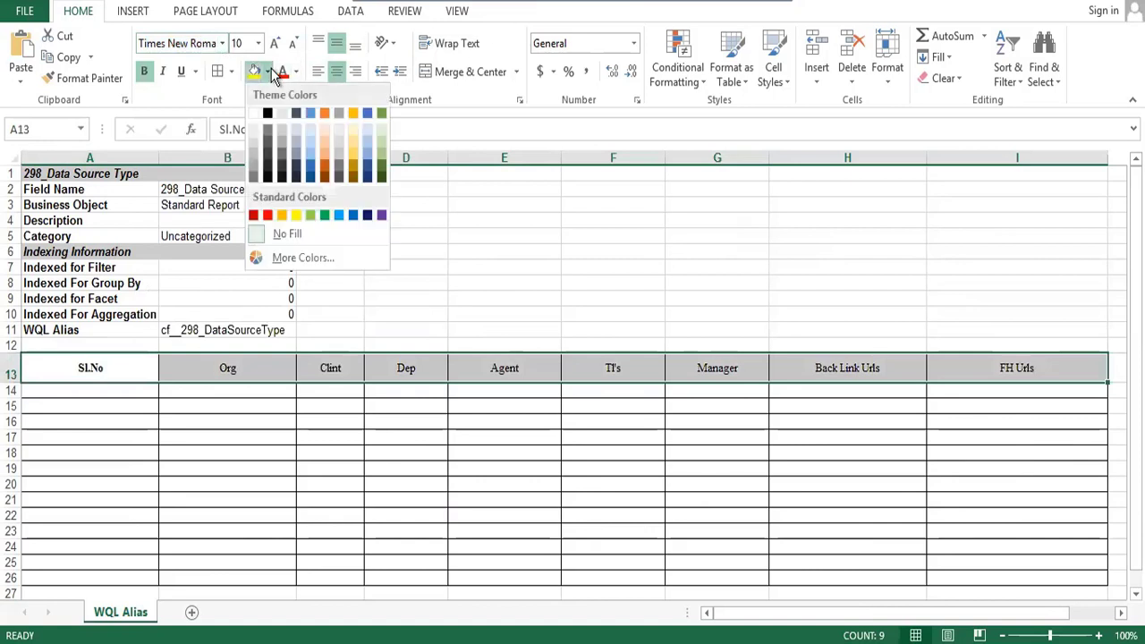
pyautogui.click(321, 157)
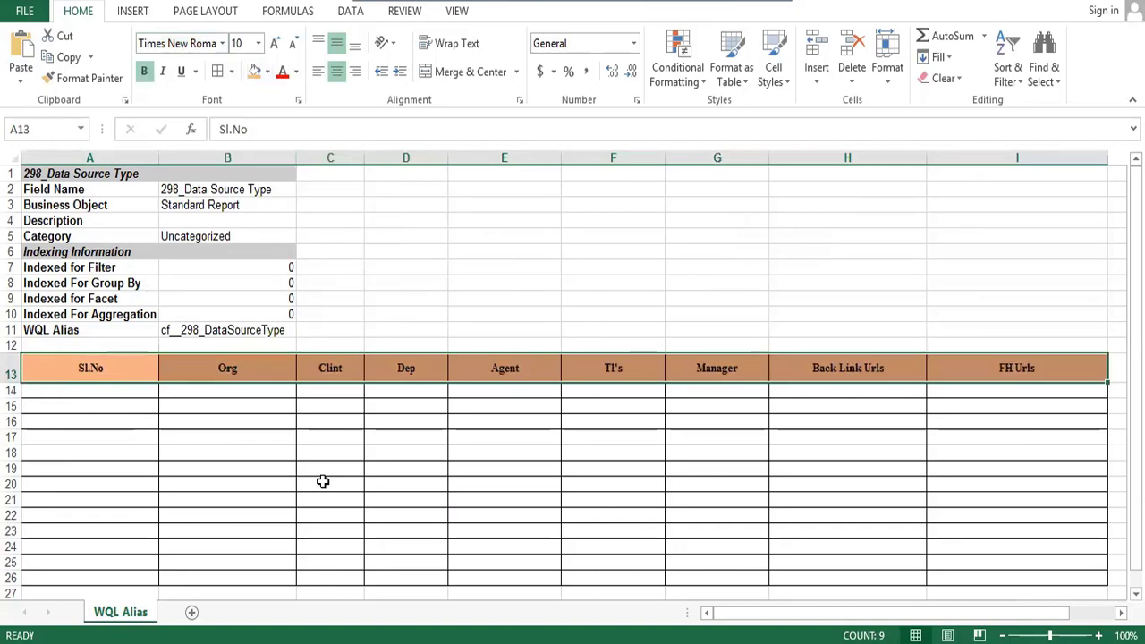
# - Number the Sl.No cells A14:A26 from 1 to 13 and center the numbers horizontally
pyautogui.click(81, 391)
pyautogui.write('1')
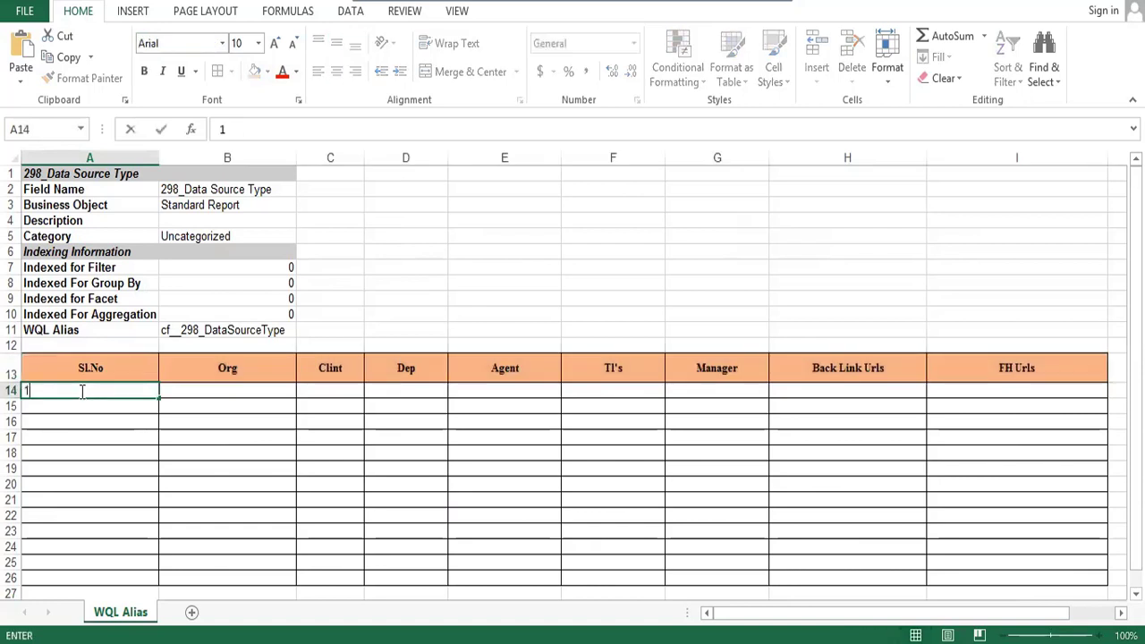
pyautogui.press('Return')
pyautogui.write('2')
pyautogui.press('Return')
pyautogui.write('3')
pyautogui.press('Return')
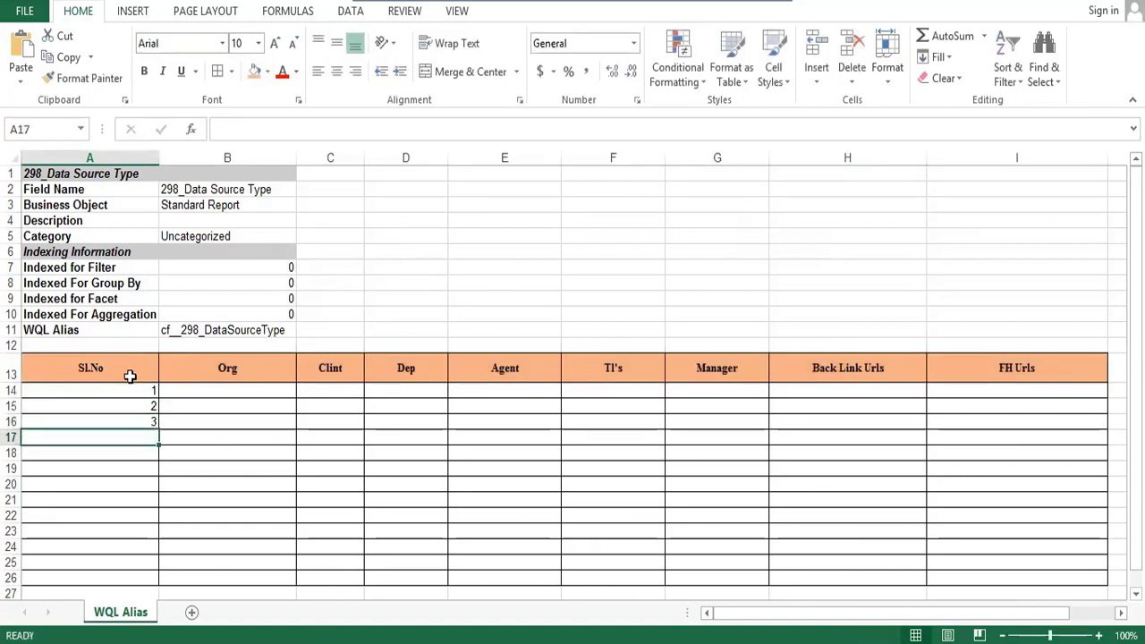
pyautogui.moveTo(128, 391); pyautogui.dragTo(148, 583)
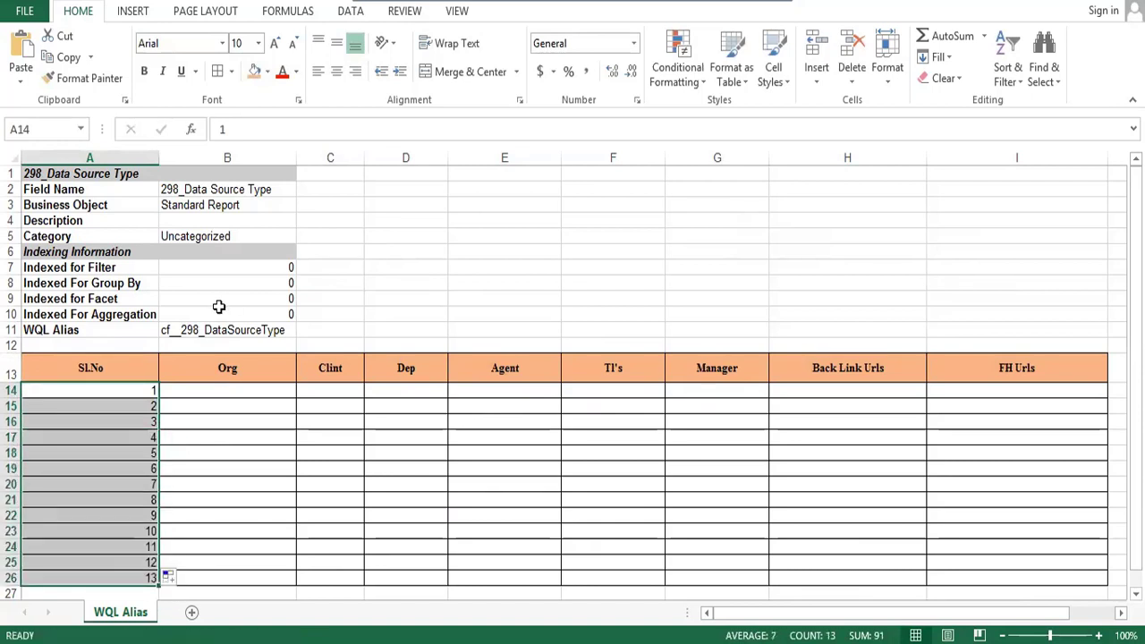
pyautogui.click(337, 71)
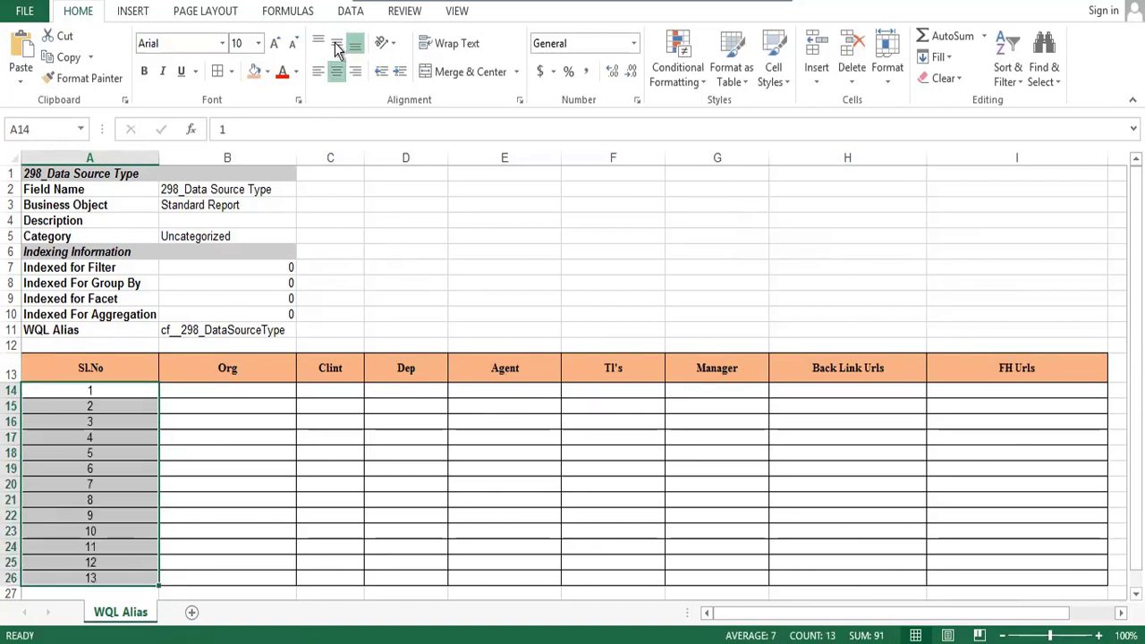
# - Enter IBM in the first Org cell, B14, and copy it down through B26
pyautogui.click(230, 391)
pyautogui.write('IBM')
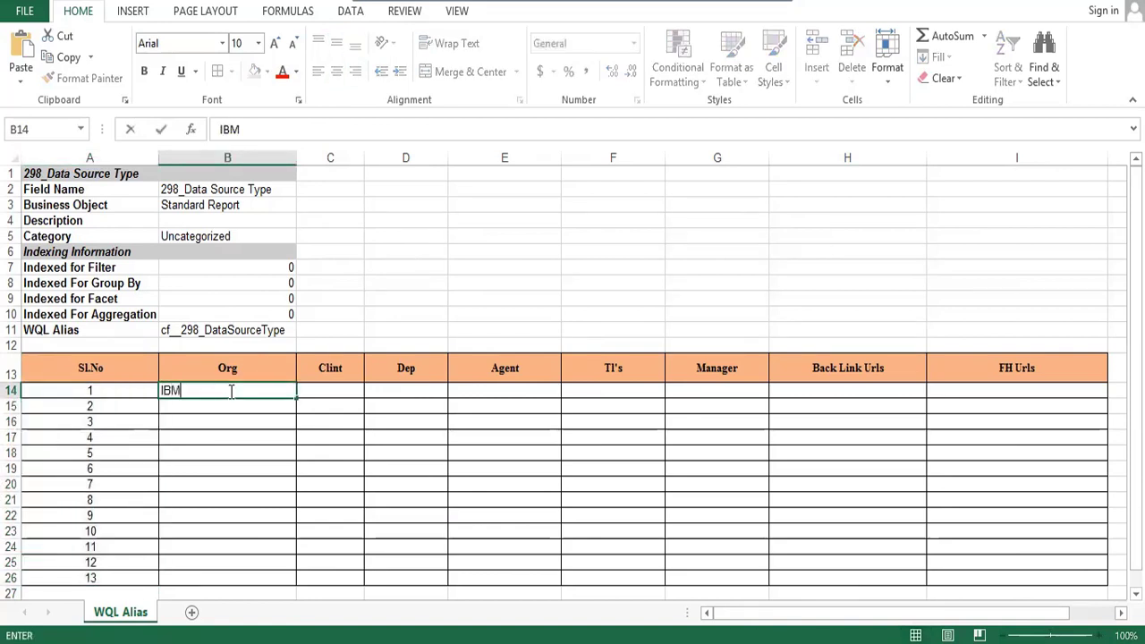
pyautogui.press('Return')
pyautogui.click(230, 391)
pyautogui.hotkey('ctrl', 'c')
pyautogui.hotkey('shift', 'Down')
pyautogui.hotkey('shift', 'Down')
pyautogui.hotkey('shift', 'Down')
pyautogui.hotkey('shift', 'Down')
pyautogui.hotkey('shift', 'Down')
pyautogui.hotkey('shift', 'Down')
pyautogui.hotkey('shift', 'Down')
pyautogui.hotkey('shift', 'Down')
pyautogui.hotkey('shift', 'Down')
pyautogui.hotkey('shift', 'Down')
pyautogui.hotkey('shift', 'Down')
pyautogui.hotkey('shift', 'Down')
pyautogui.hotkey('shift', 'Down')
pyautogui.hotkey('shift', 'Down')
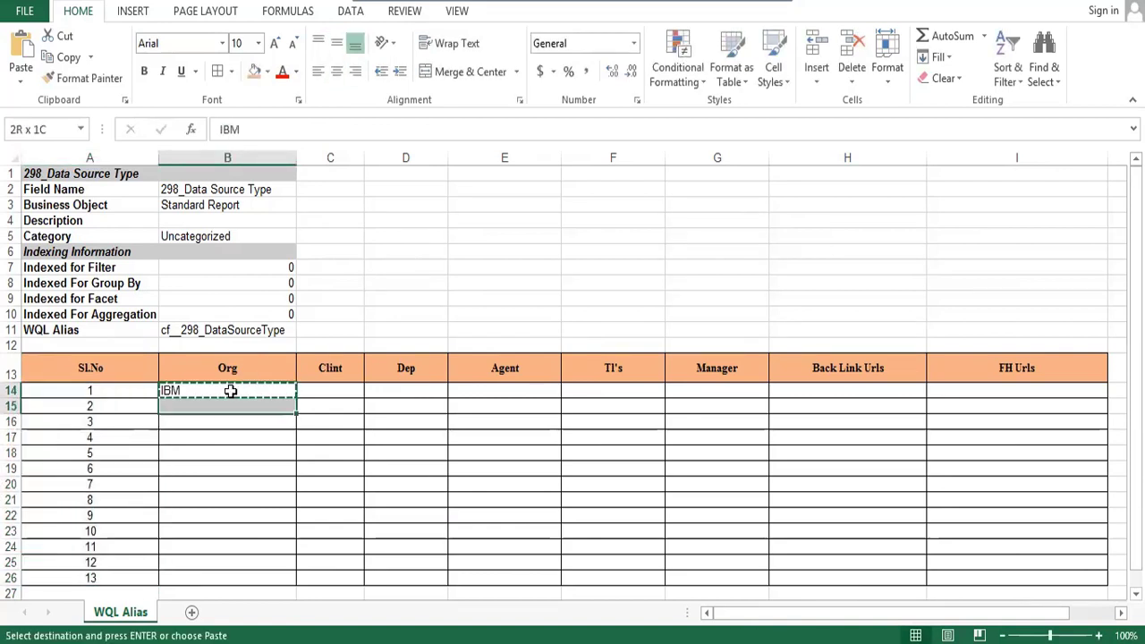
pyautogui.hotkey('shift', 'Up')
pyautogui.hotkey('shift', 'Up')
pyautogui.hotkey('shift', 'Down')
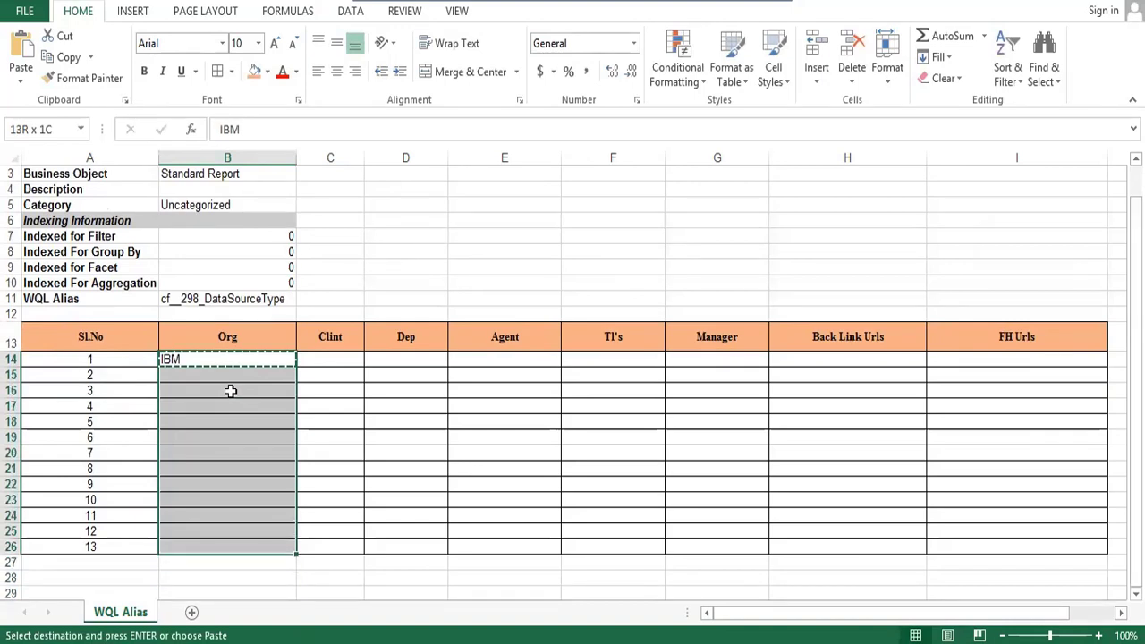
pyautogui.press('Return')
# - Enter Nokia App Development in the first Clint cell, C14, and autofit column C to the text
pyautogui.press('Right')
pyautogui.press('Up')
pyautogui.press('Down')
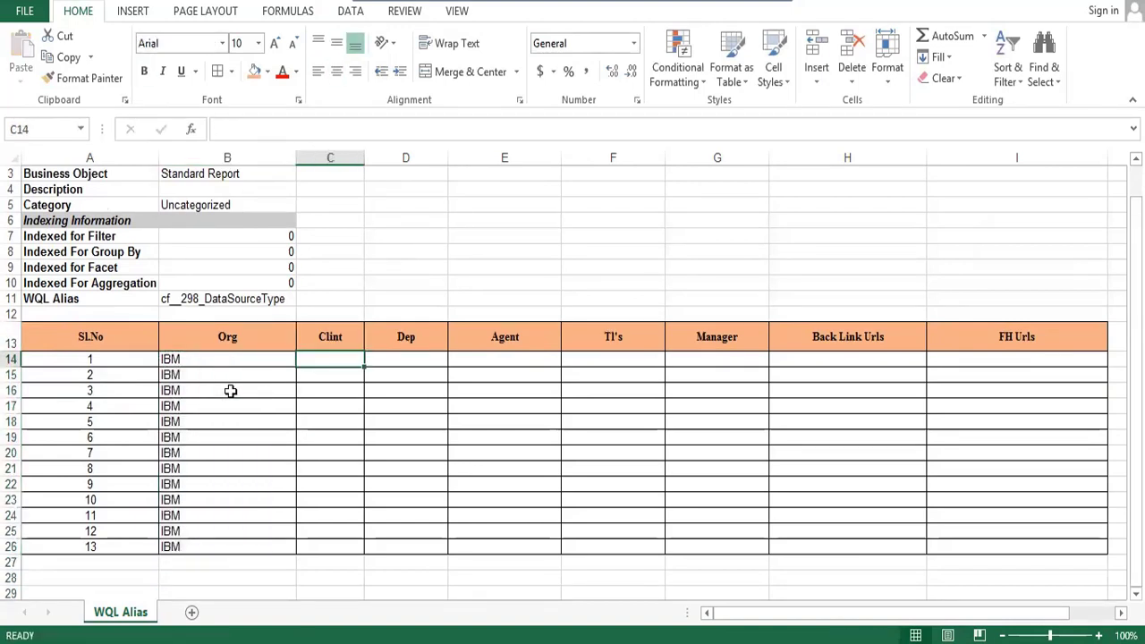
pyautogui.write('Nokia')
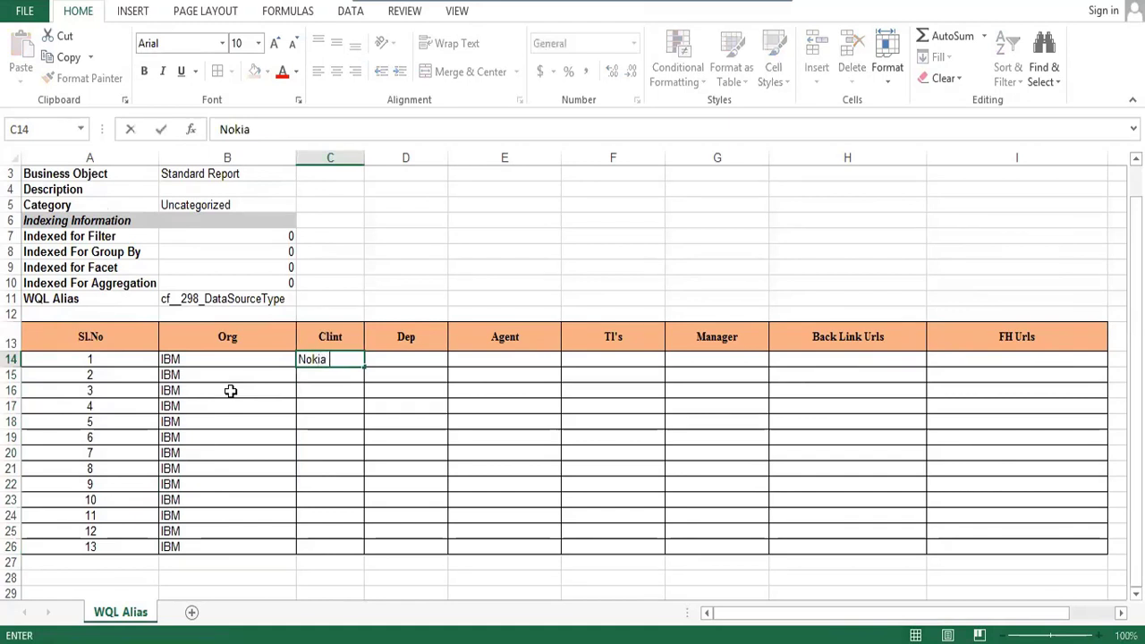
pyautogui.write(' App Developemt')
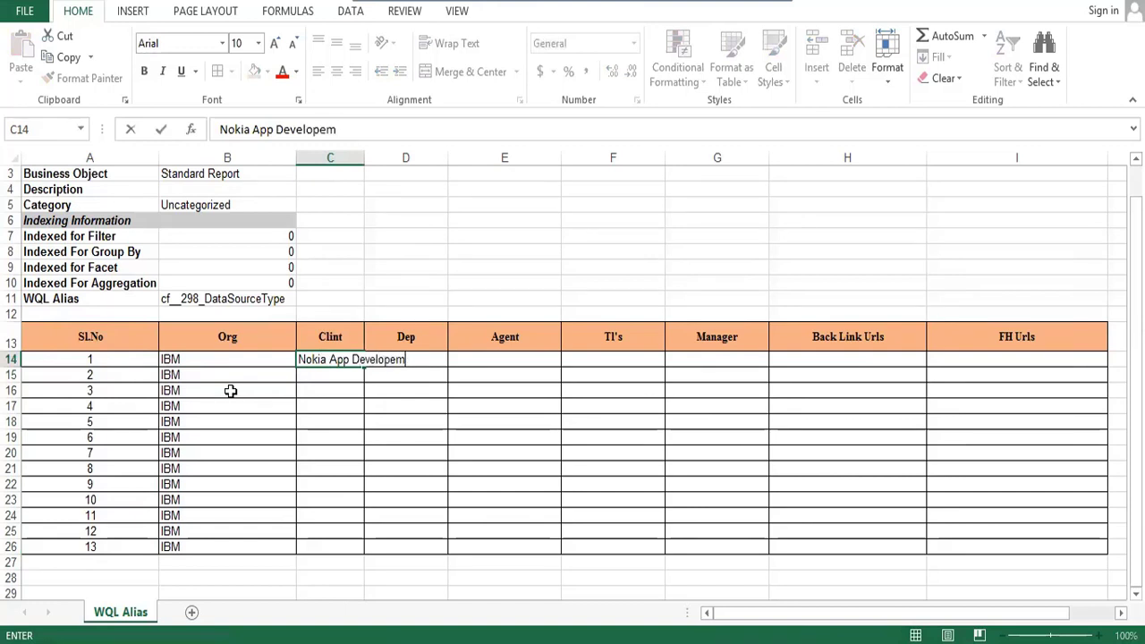
pyautogui.press('Return')
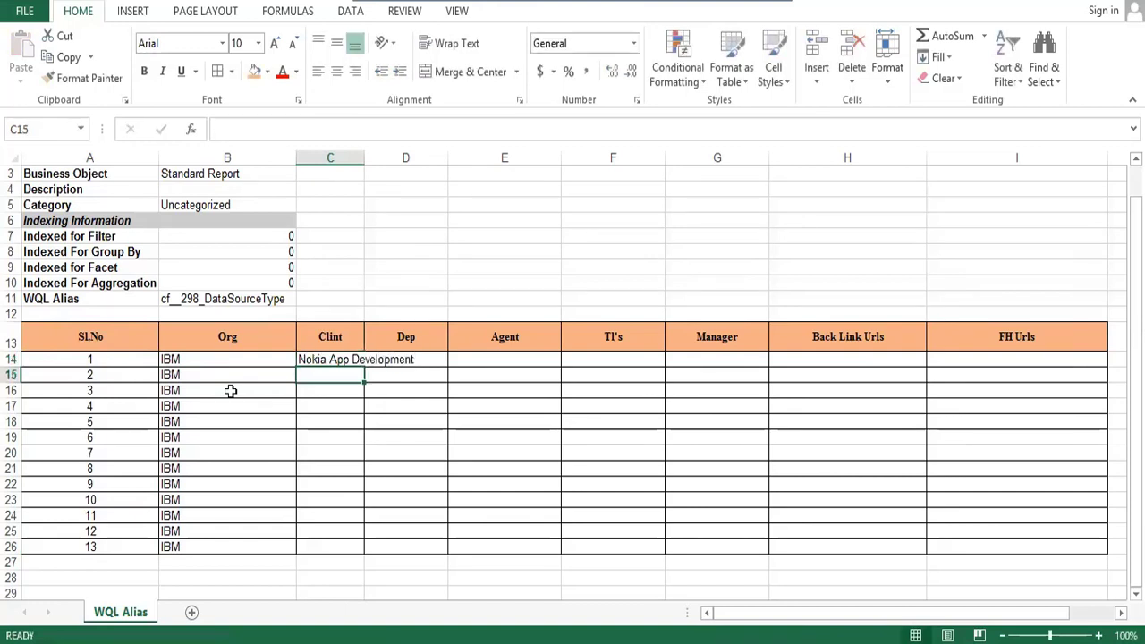
pyautogui.doubleClick(365, 158)
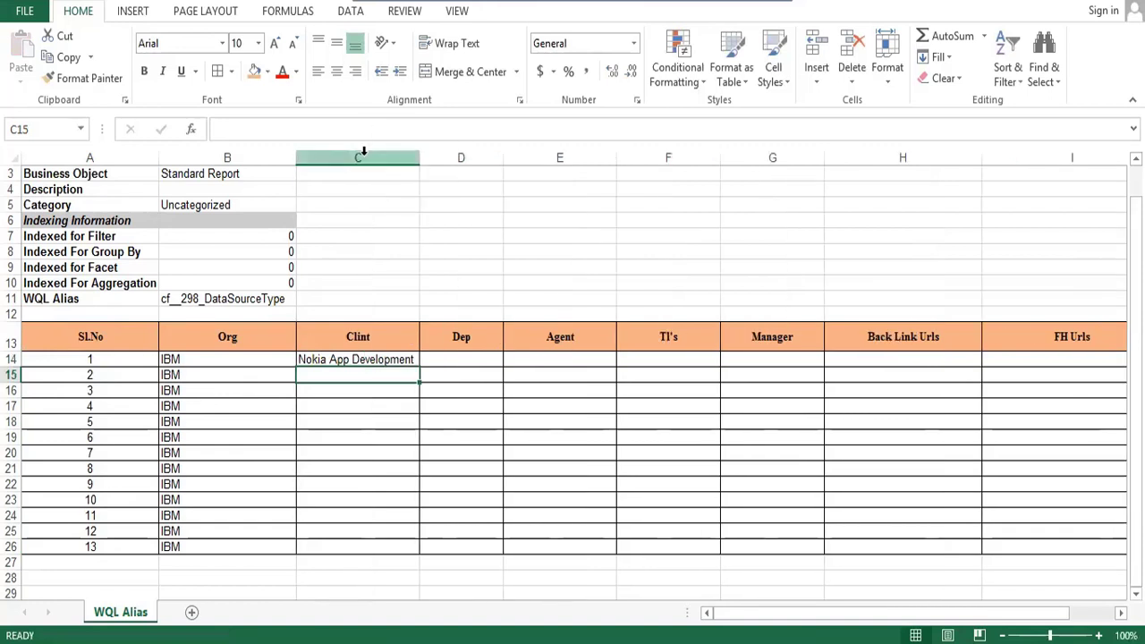
# - Copy the client entry in C14 down through C26
pyautogui.press('Up')
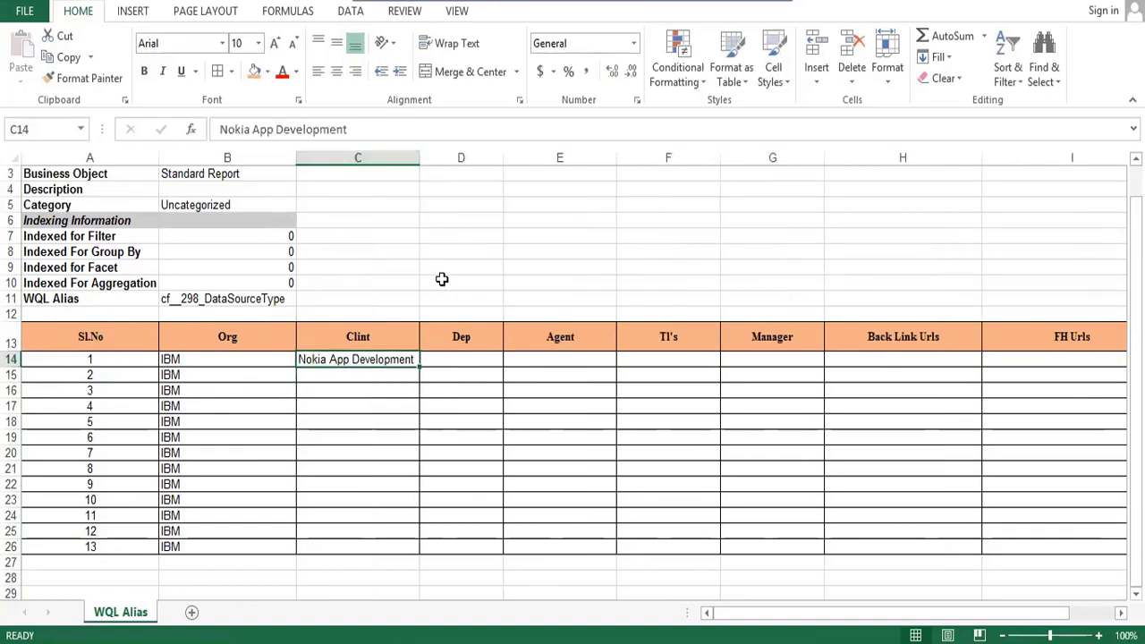
pyautogui.hotkey('ctrl', 'c')
pyautogui.press('Down')
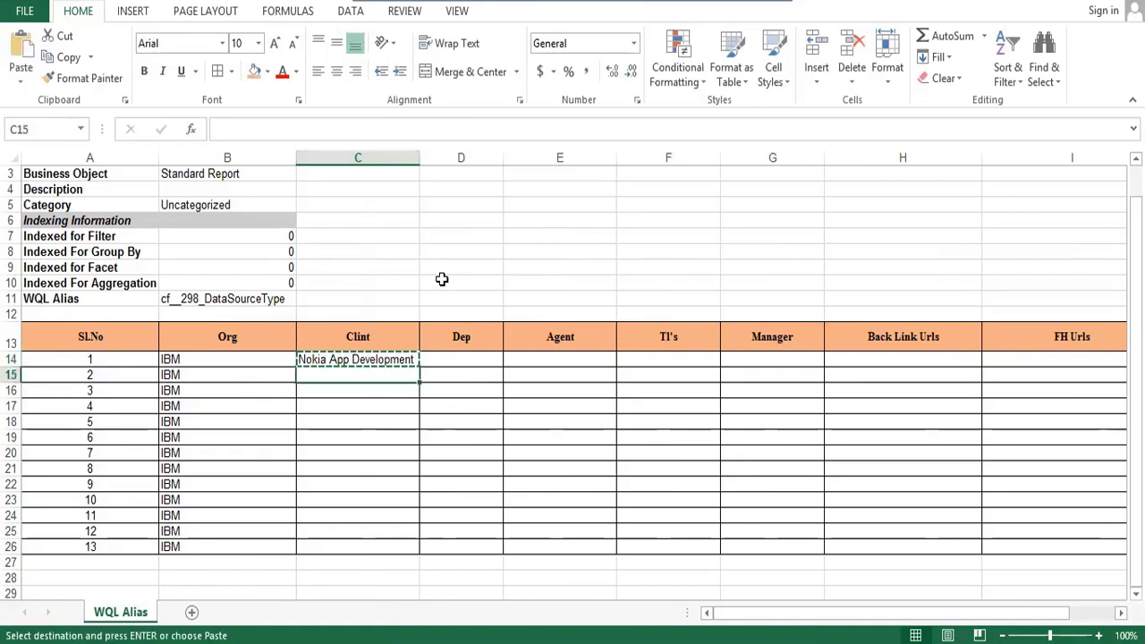
pyautogui.hotkey('shift', 'Down')
pyautogui.hotkey('shift', 'Down')
pyautogui.hotkey('shift', 'Down')
pyautogui.hotkey('shift', 'Down')
pyautogui.hotkey('shift', 'Down')
pyautogui.hotkey('shift', 'Down')
pyautogui.hotkey('shift', 'Down')
pyautogui.hotkey('shift', 'Down')
pyautogui.hotkey('shift', 'Down')
pyautogui.hotkey('shift', 'Down')
pyautogui.hotkey('shift', 'Down')
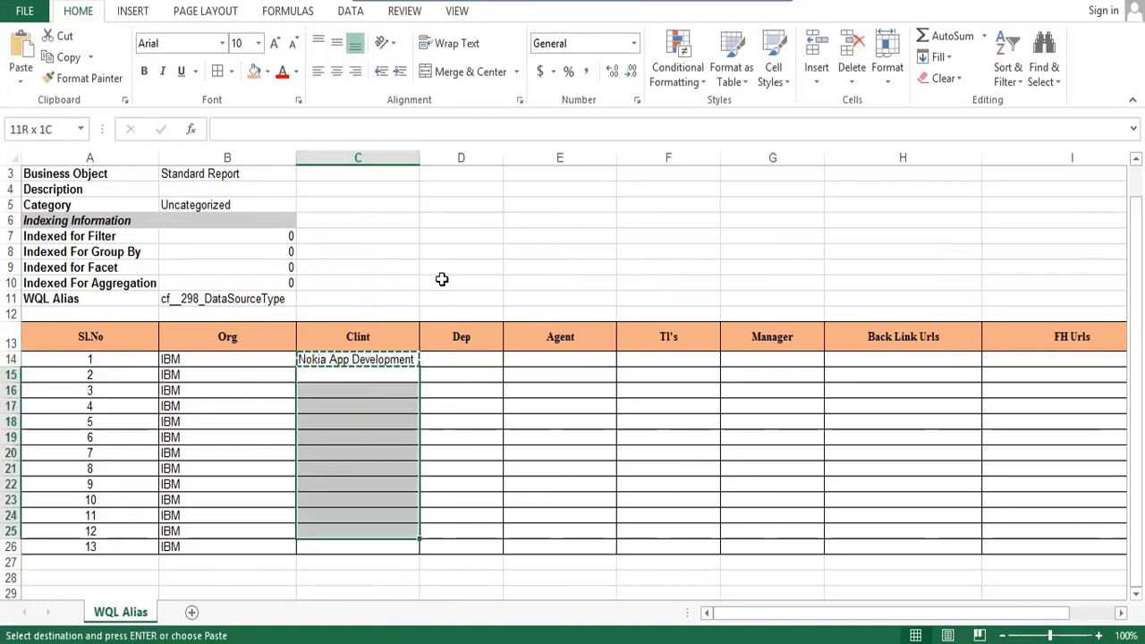
pyautogui.hotkey('ctrl', 'v')
# - Enter Ops in the first Dep cell, D14, and copy it down through D26
pyautogui.press('Right')
pyautogui.press('Up')
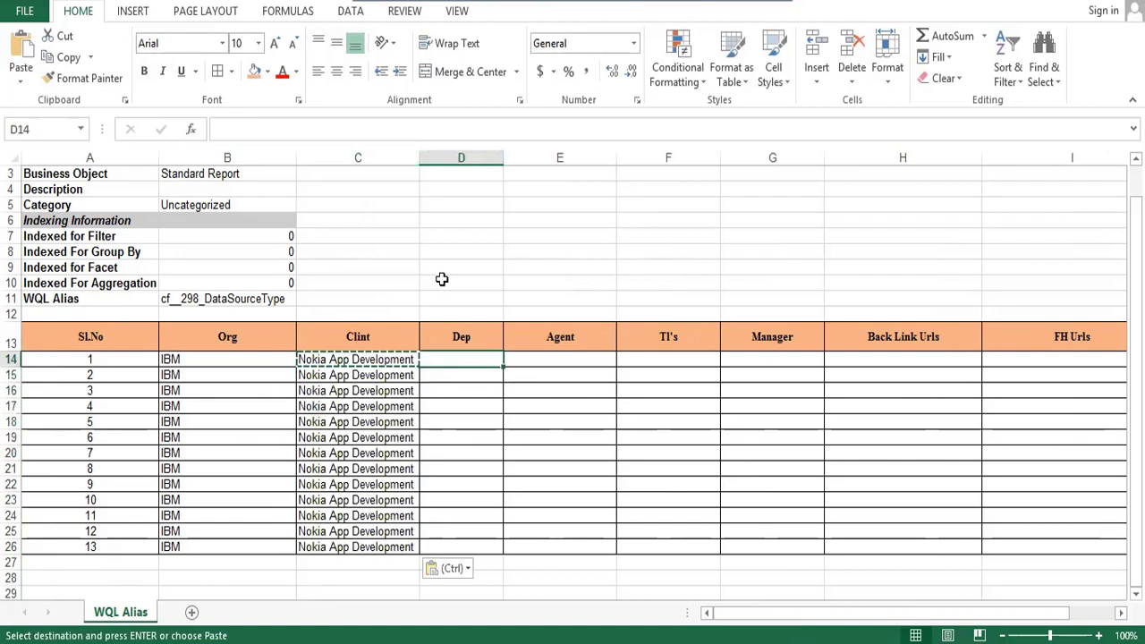
pyautogui.write('Ops')
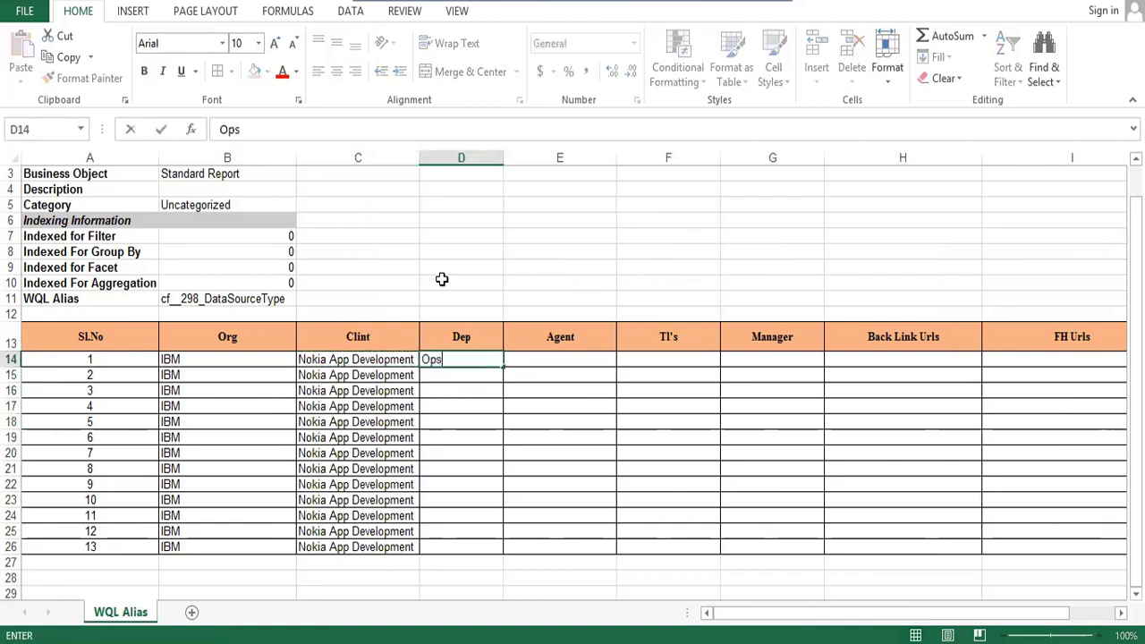
pyautogui.press('Return')
pyautogui.press('Up')
pyautogui.hotkey('ctrl', 'c')
pyautogui.hotkey('shift', 'Down')
pyautogui.hotkey('shift', 'Down')
pyautogui.hotkey('shift', 'Down')
pyautogui.hotkey('shift', 'Down')
pyautogui.hotkey('shift', 'Down')
pyautogui.hotkey('shift', 'Down')
pyautogui.hotkey('shift', 'Down')
pyautogui.hotkey('shift', 'Down')
pyautogui.hotkey('shift', 'Down')
pyautogui.hotkey('shift', 'Down')
pyautogui.hotkey('shift', 'Down')
pyautogui.hotkey('shift', 'Down')
pyautogui.hotkey('shift', 'Down')
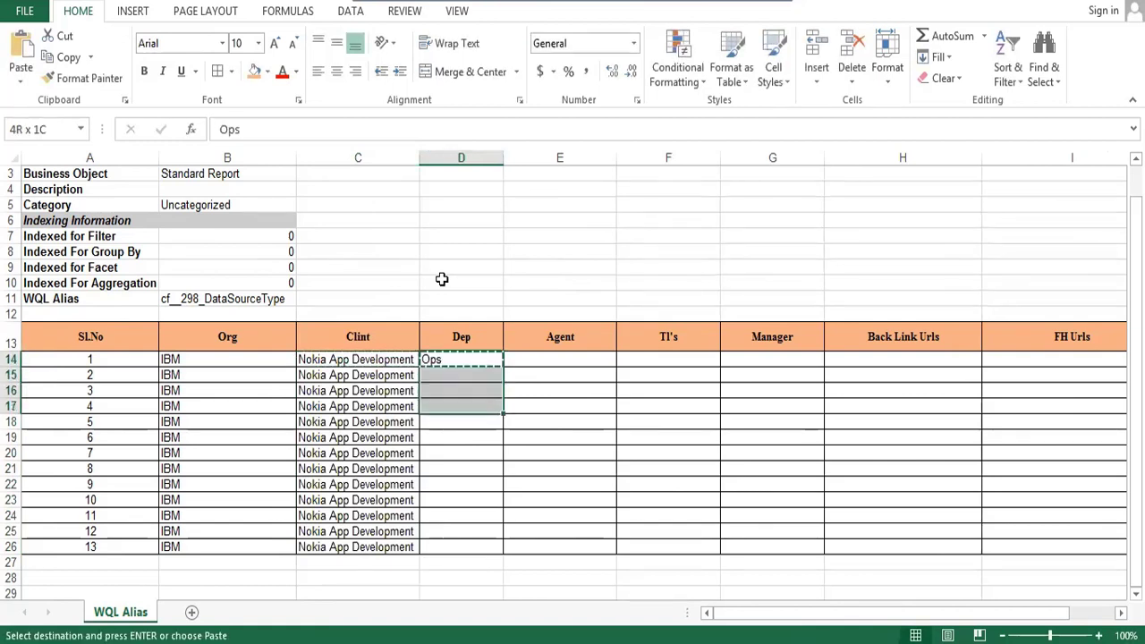
pyautogui.hotkey('shift', 'Up')
pyautogui.press('Return')
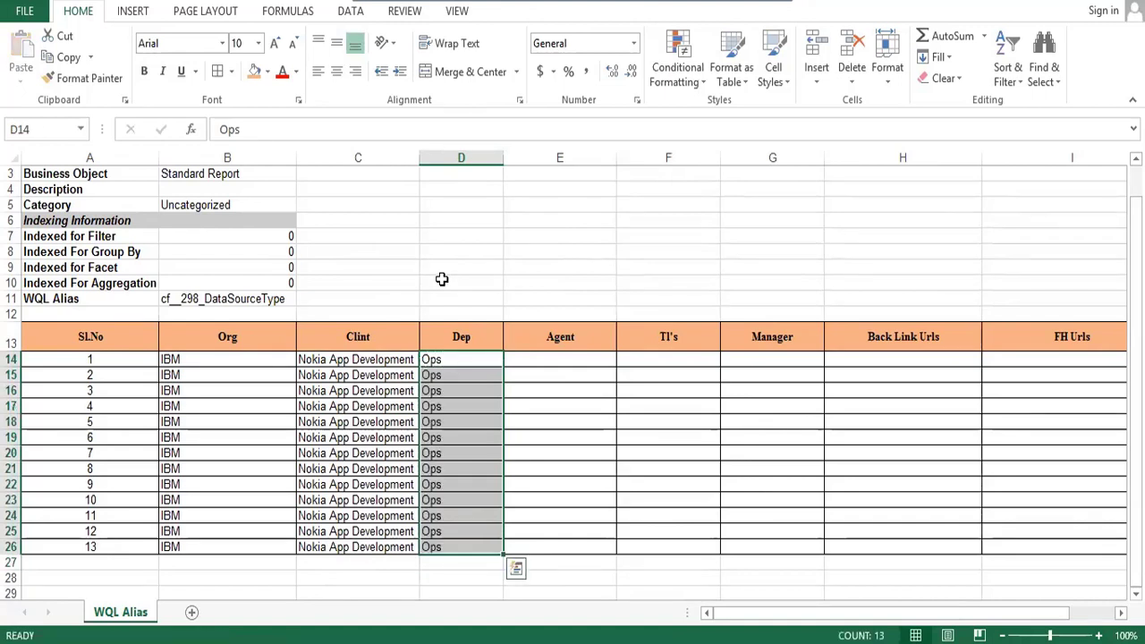
# - Enter the agent's name in E14 and copy it down through E26
pyautogui.press('Right')
pyautogui.press('Right')
pyautogui.press('Left')
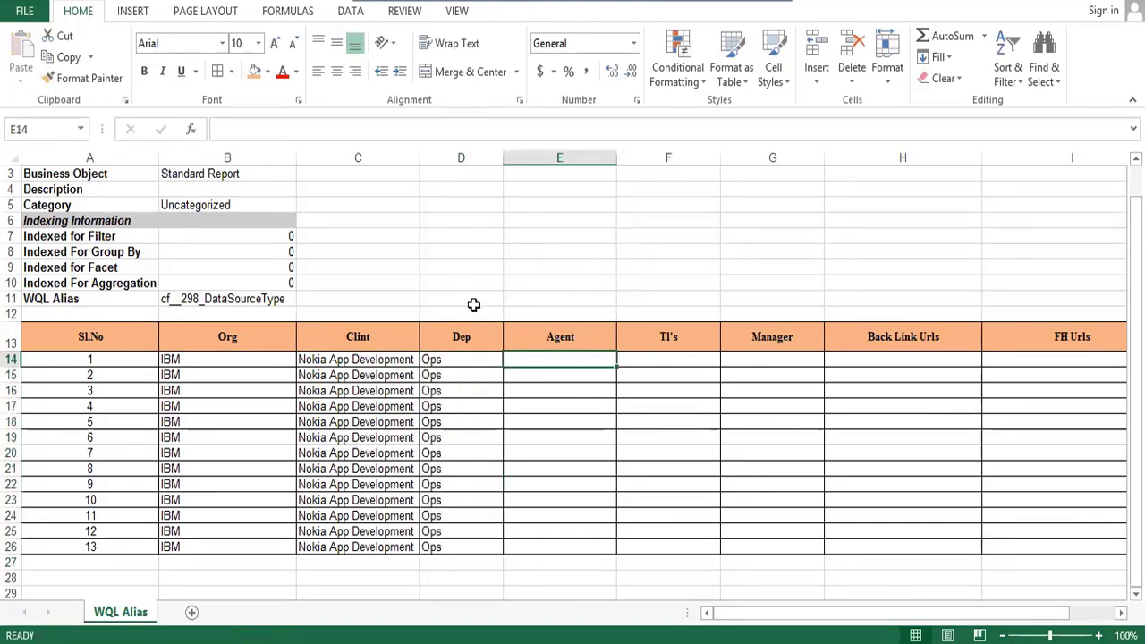
pyautogui.write('Ar')
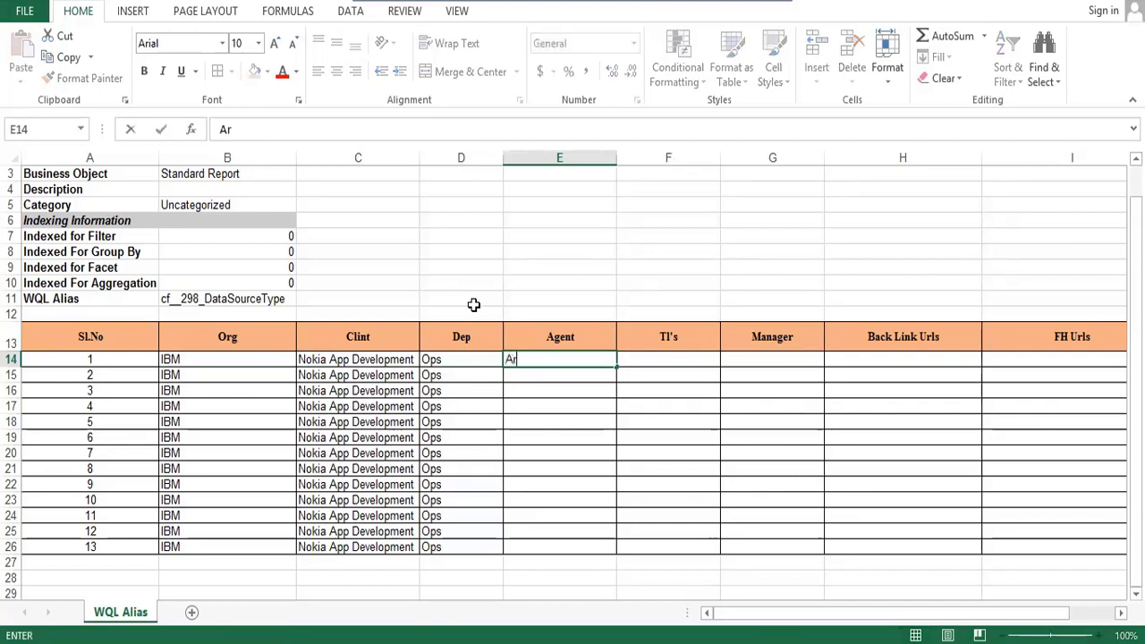
pyautogui.write('vind')
pyautogui.press('Return')
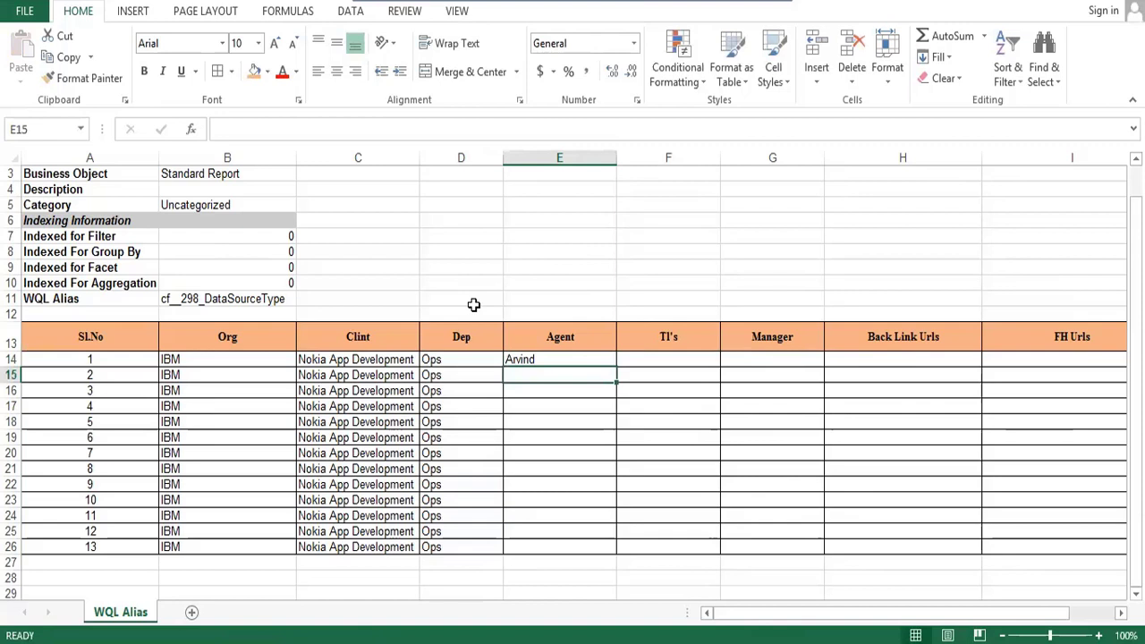
pyautogui.press('Right')
pyautogui.press('Up')
pyautogui.press('Up')
pyautogui.press('Left')
pyautogui.press('Down')
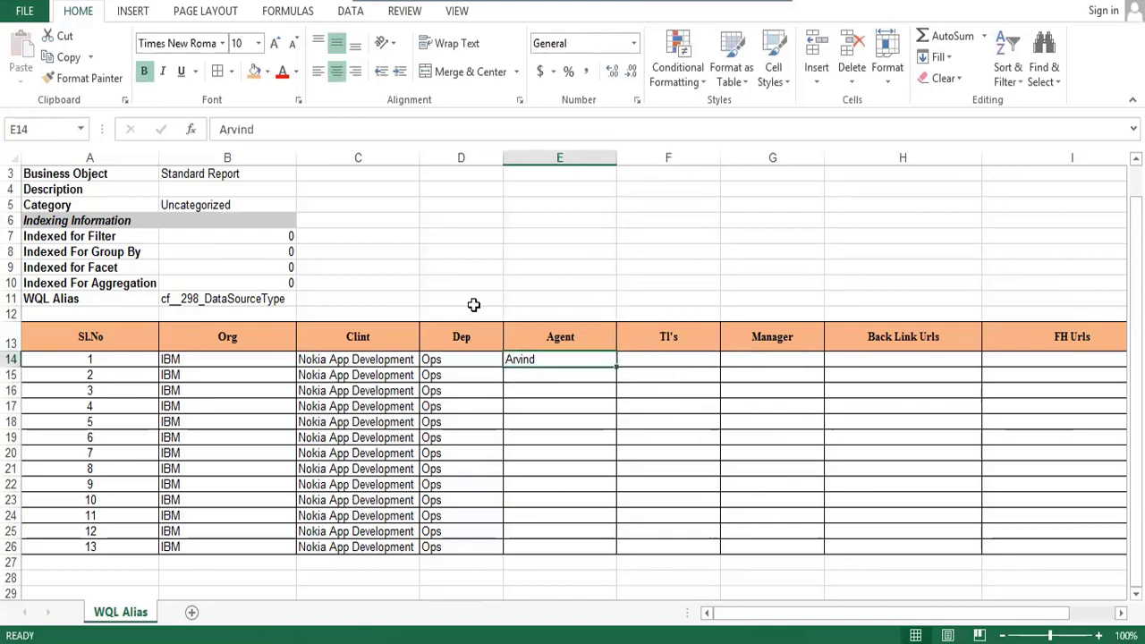
pyautogui.hotkey('ctrl', 'c')
pyautogui.hotkey('shift', 'Down')
pyautogui.hotkey('shift', 'Down')
pyautogui.hotkey('shift', 'Down')
pyautogui.hotkey('shift', 'Down')
pyautogui.hotkey('shift', 'Down')
pyautogui.hotkey('shift', 'Down')
pyautogui.hotkey('shift', 'Down')
pyautogui.hotkey('shift', 'Down')
pyautogui.hotkey('shift', 'Down')
pyautogui.hotkey('shift', 'Down')
pyautogui.hotkey('shift', 'Down')
pyautogui.hotkey('shift', 'Down')
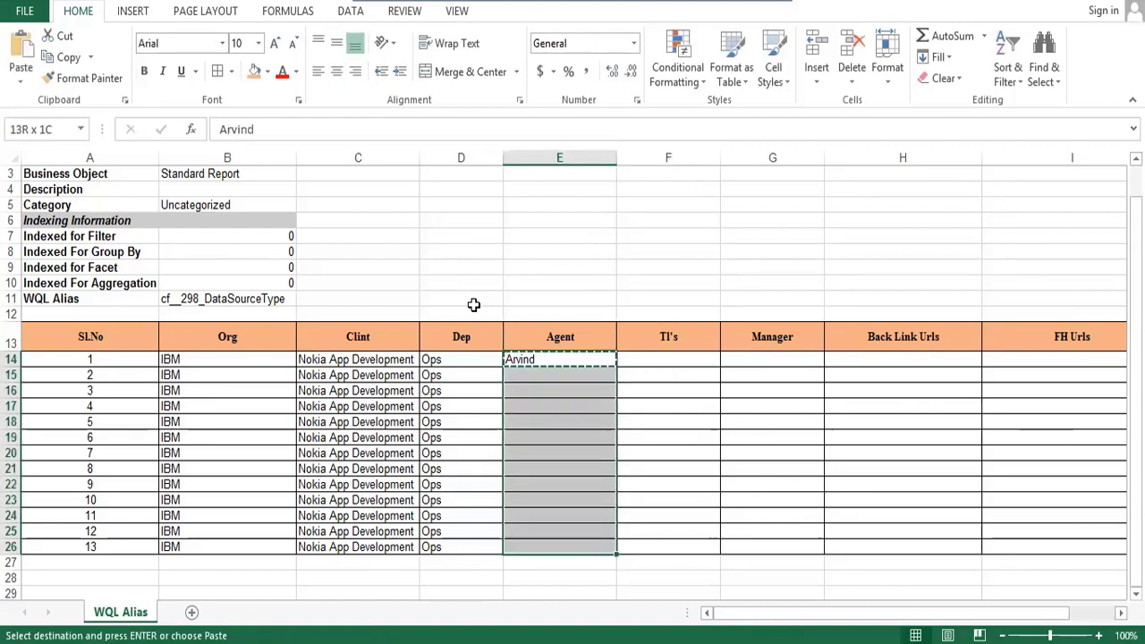
pyautogui.press('Return')
# - Enter the team leader's name in F14 and the manager's name in G14
pyautogui.press('Right')
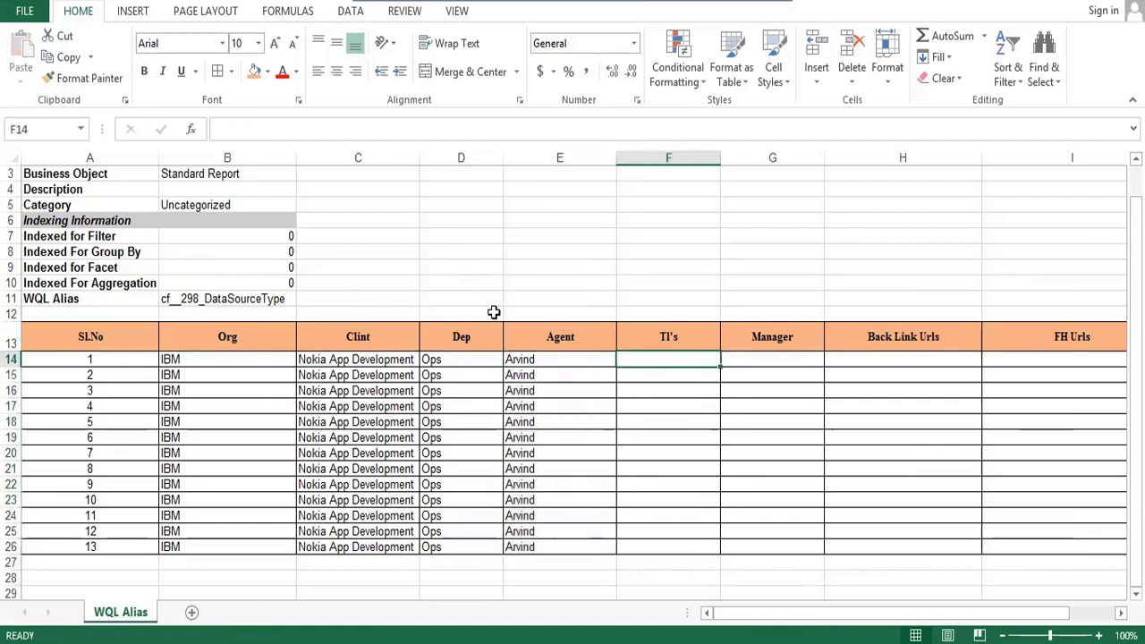
pyautogui.write('AA')
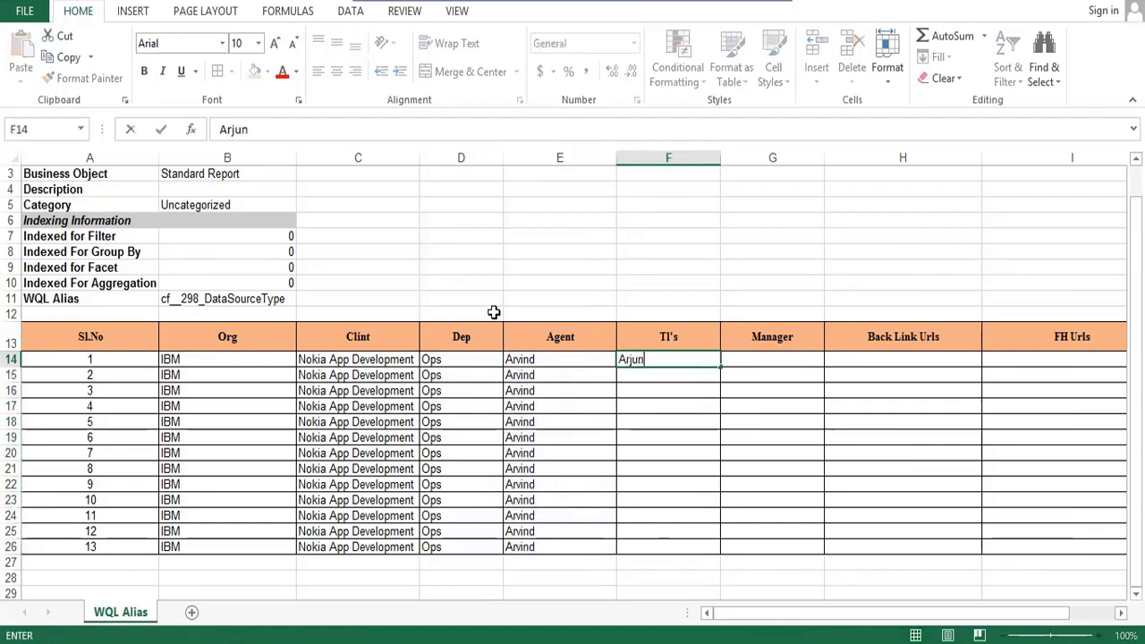
pyautogui.press('Tab')
pyautogui.write('Bala')
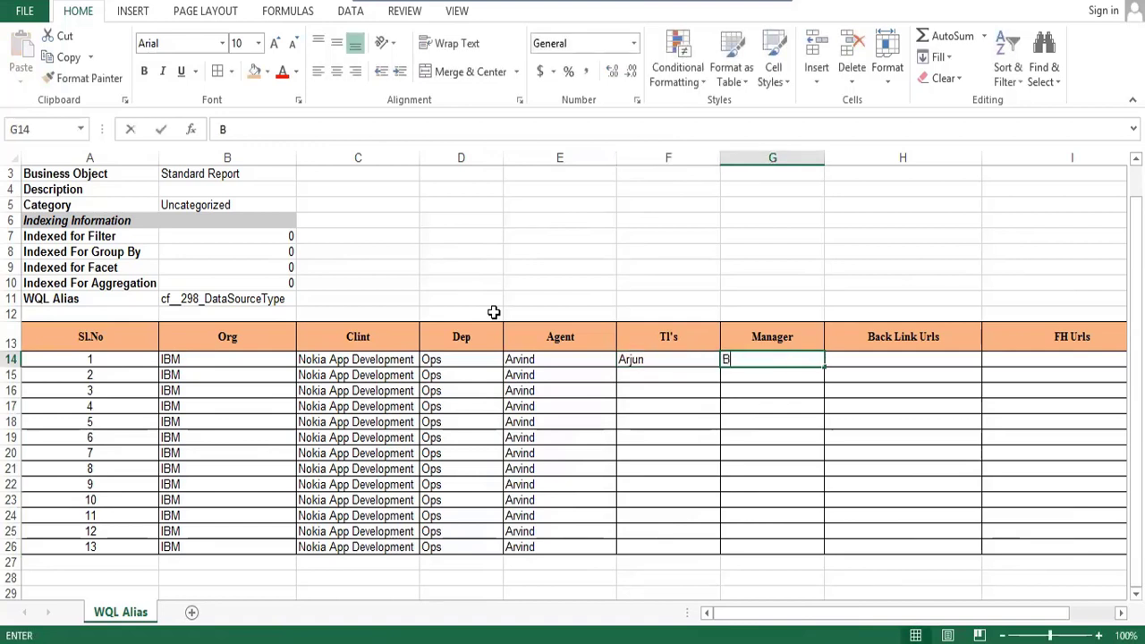
pyautogui.hotkey('ctrl', 'Return')
# - Copy the team leader and manager names in F14:G14 down through row 26
pyautogui.press('Left')
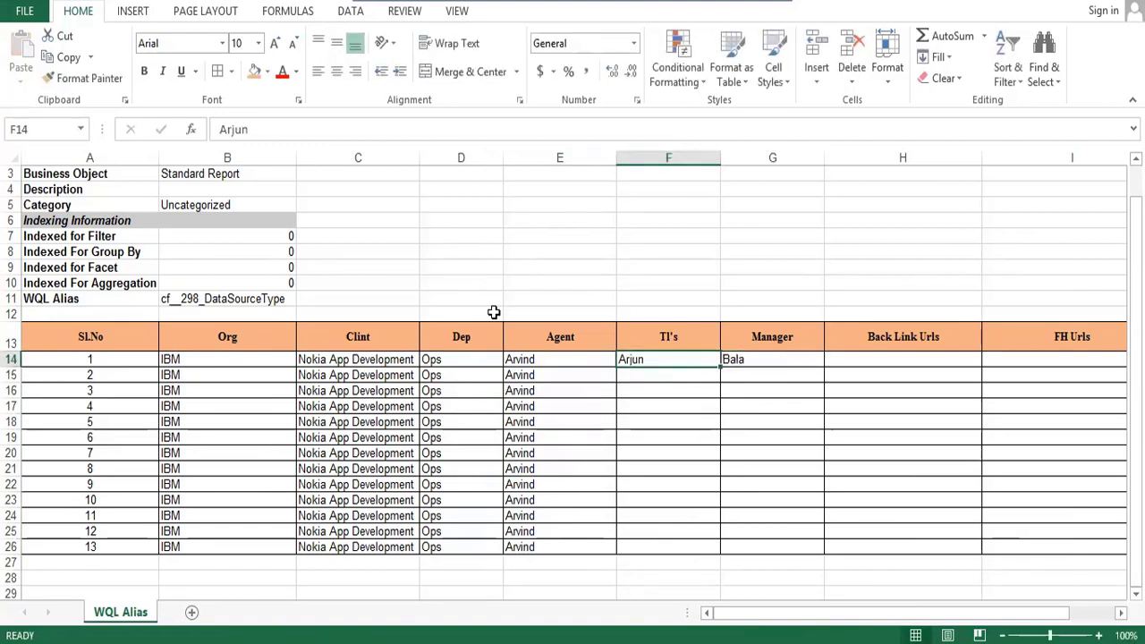
pyautogui.hotkey('shift', 'Right')
pyautogui.hotkey('ctrl', 'c')
pyautogui.press('Down')
pyautogui.hotkey('shift', 'Right')
pyautogui.hotkey('shift', 'Down')
pyautogui.hotkey('shift', 'Down')
pyautogui.hotkey('shift', 'Down')
pyautogui.hotkey('shift', 'Down')
pyautogui.hotkey('shift', 'Down')
pyautogui.hotkey('shift', 'Down')
pyautogui.hotkey('shift', 'Down')
pyautogui.hotkey('shift', 'Down')
pyautogui.hotkey('shift', 'Down')
pyautogui.hotkey('shift', 'Down')
pyautogui.hotkey('shift', 'Down')
pyautogui.hotkey('shift', 'Down')
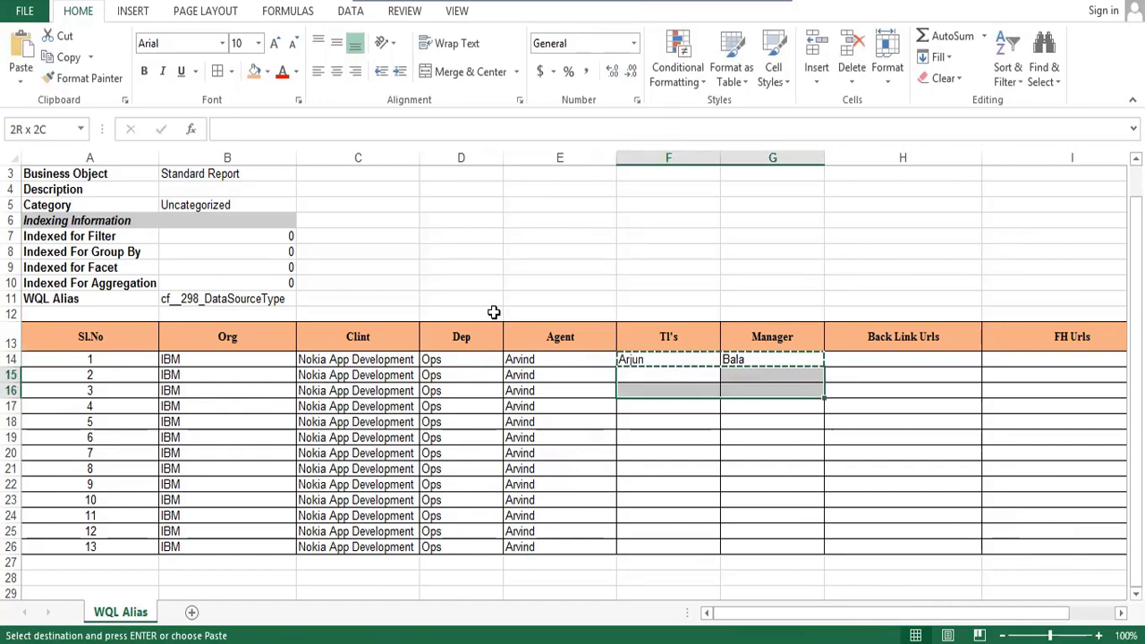
pyautogui.hotkey('shift', 'Up')
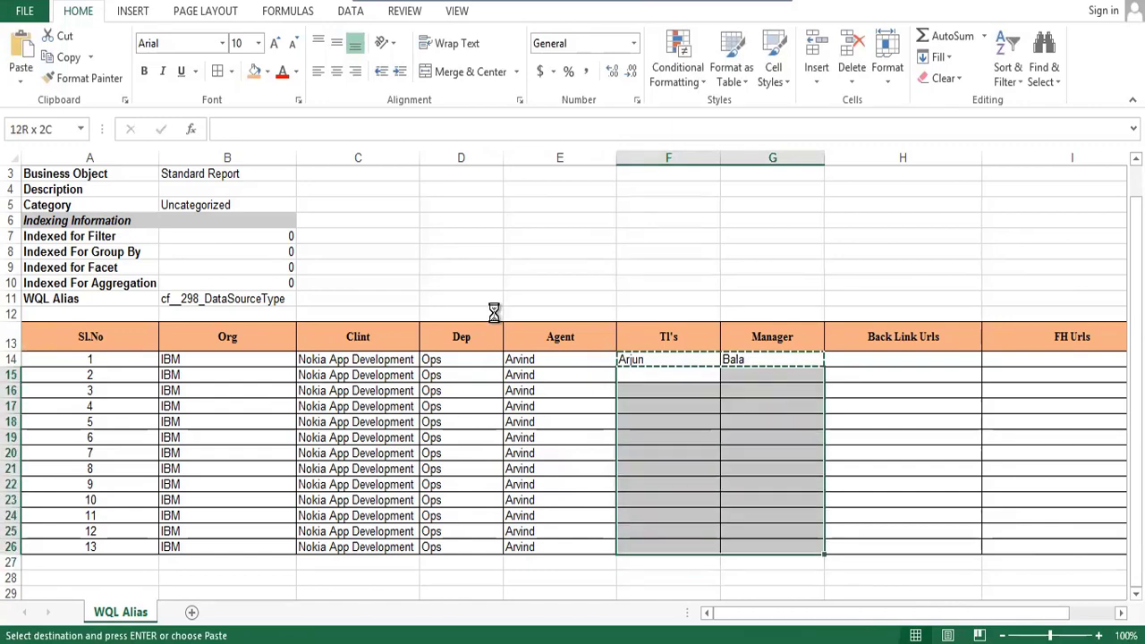
pyautogui.press('Return')
# - Copy the URL of Workday's Report Fields and Values page from the browser and paste it into the Excel Back Link Urls cell H14
pyautogui.press('Right')
pyautogui.press('Right')
pyautogui.press('Right')
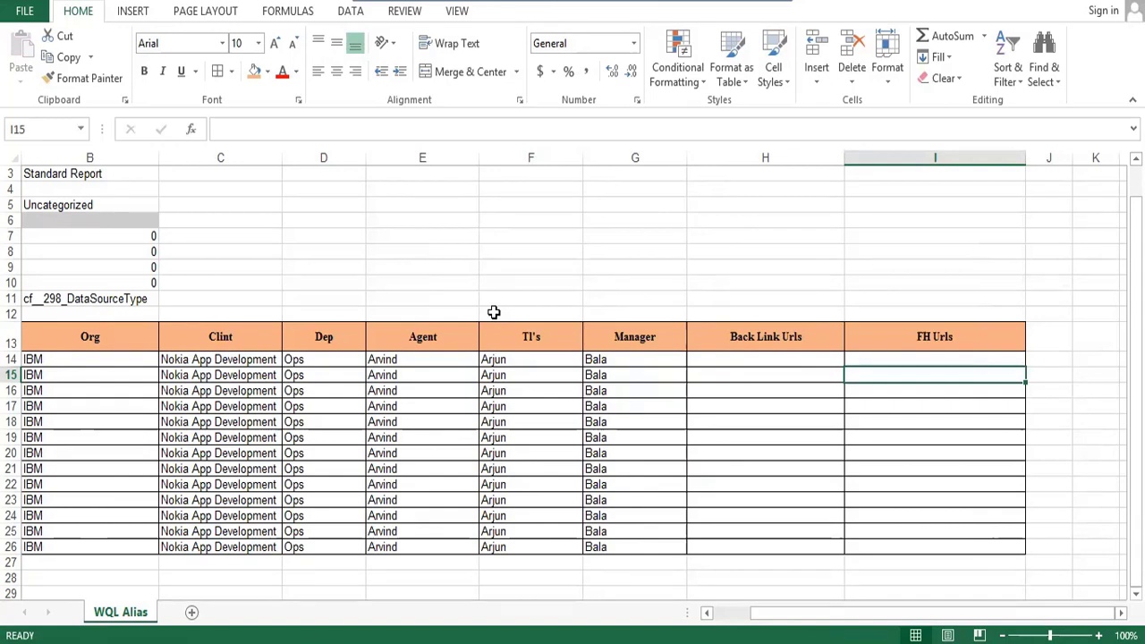
pyautogui.hotkey('alt', 'Tab')
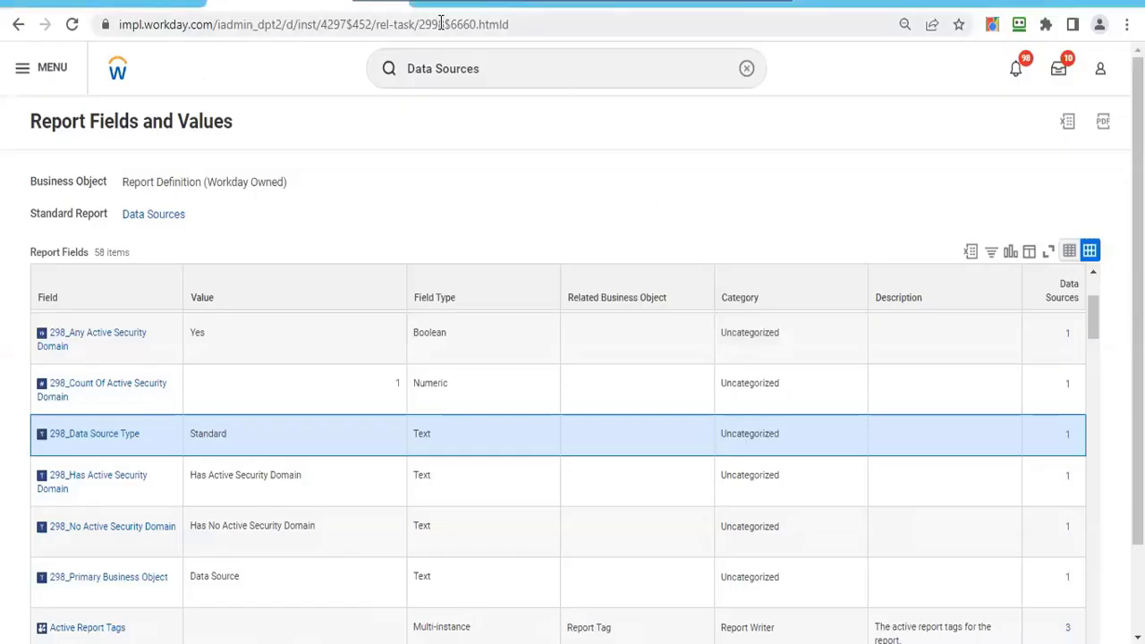
pyautogui.click(435, 28)
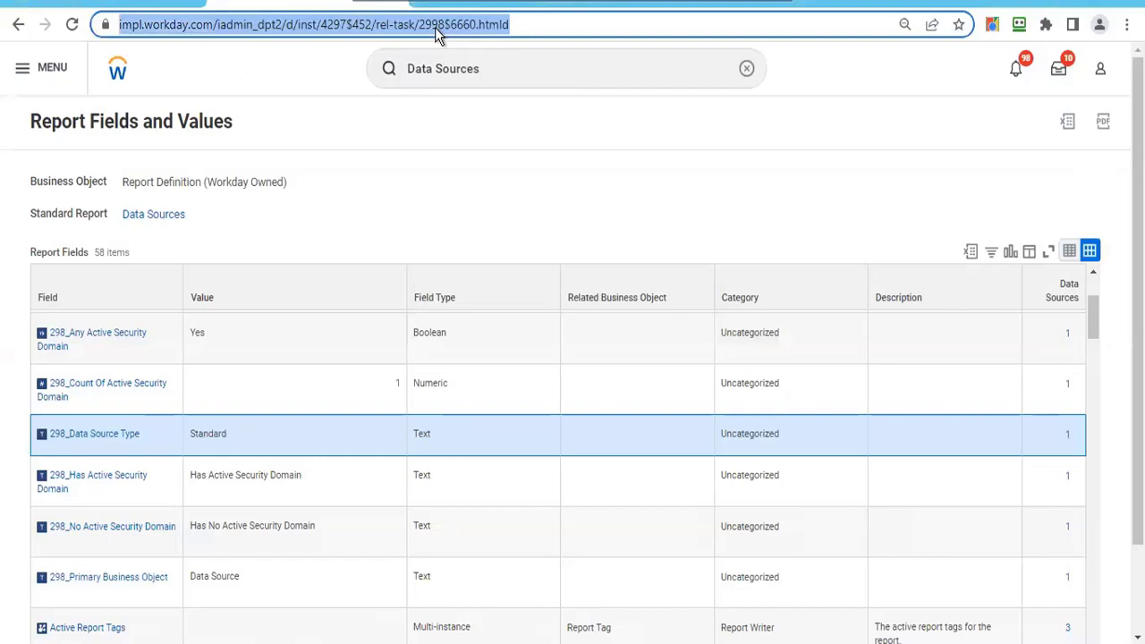
pyautogui.hotkey('alt', 'Tab')
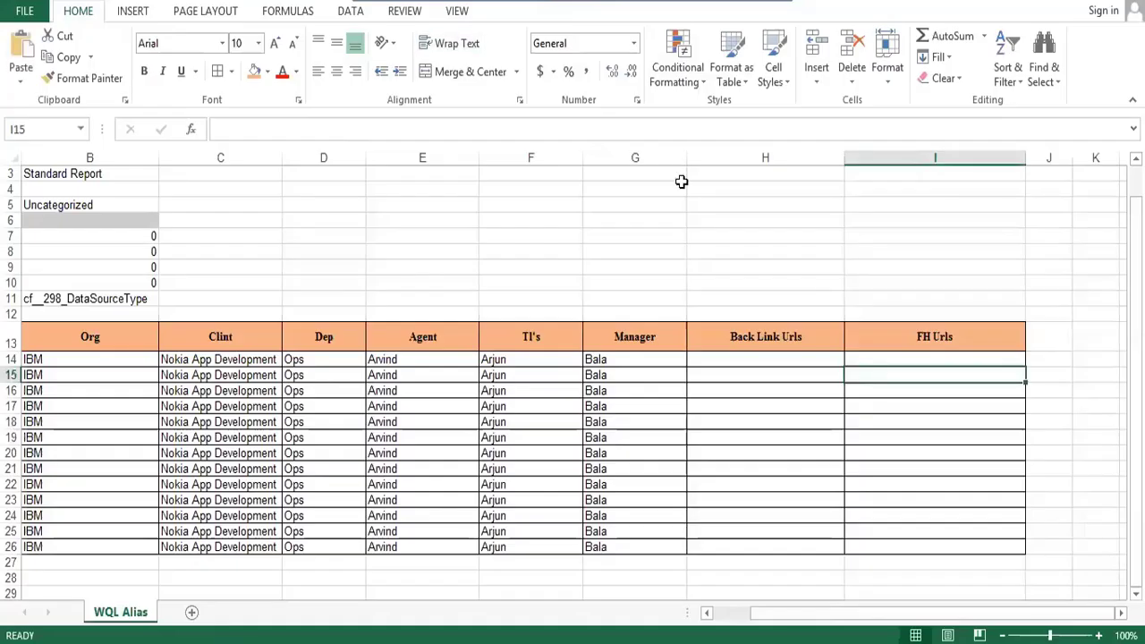
pyautogui.press('Left')
pyautogui.press('Up')
pyautogui.hotkey('ctrl', 'v')
pyautogui.press('Right')
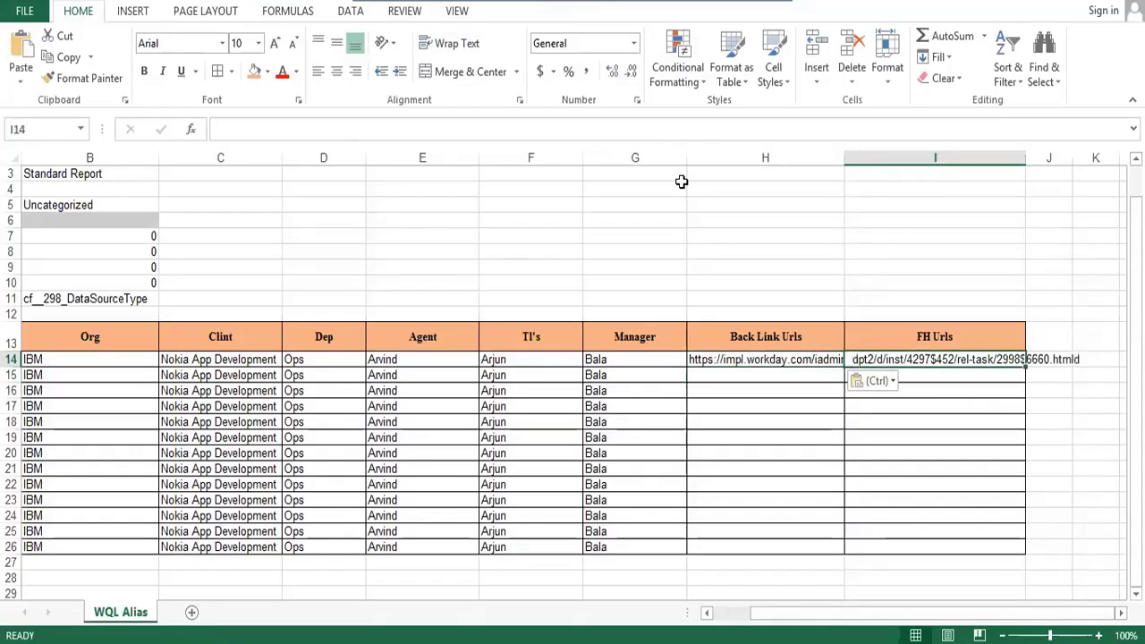
# - Paste the copied Workday page URL into the FH Urls cell I14 and auto-fit the widths of columns H and I
pyautogui.hotkey('ctrl', 'v')
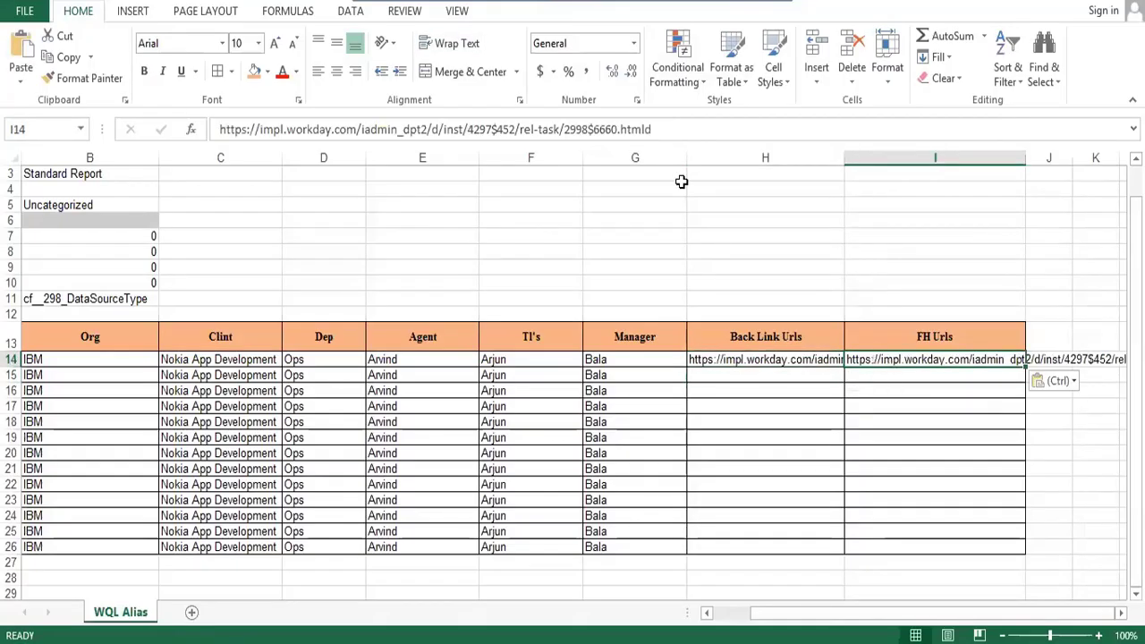
pyautogui.doubleClick(844, 154)
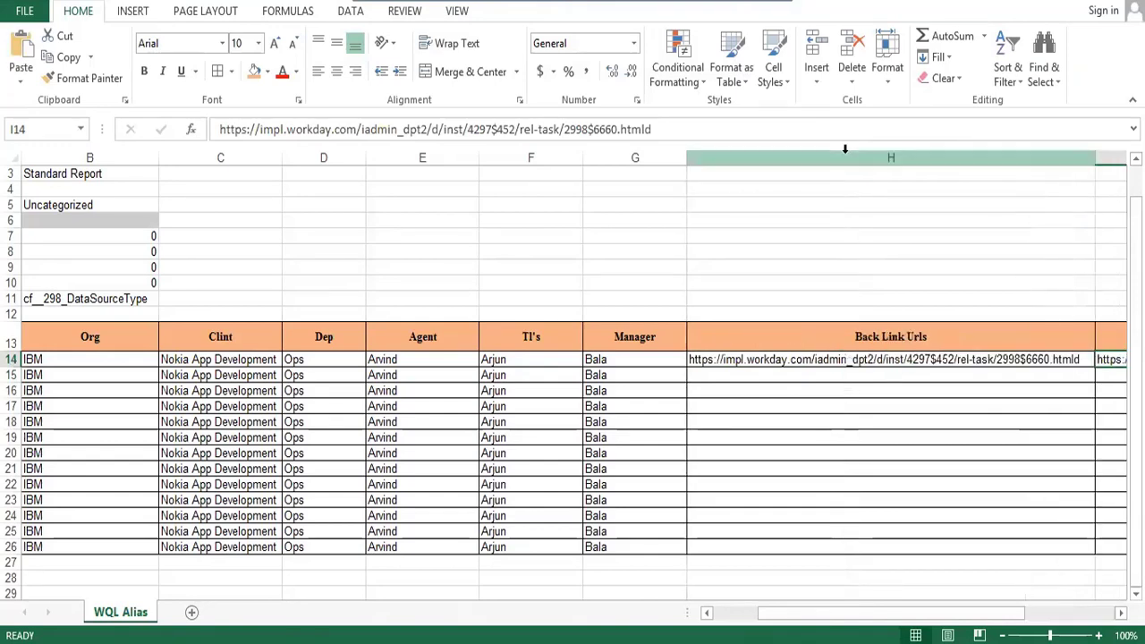
pyautogui.press('Right')
pyautogui.press('Right')
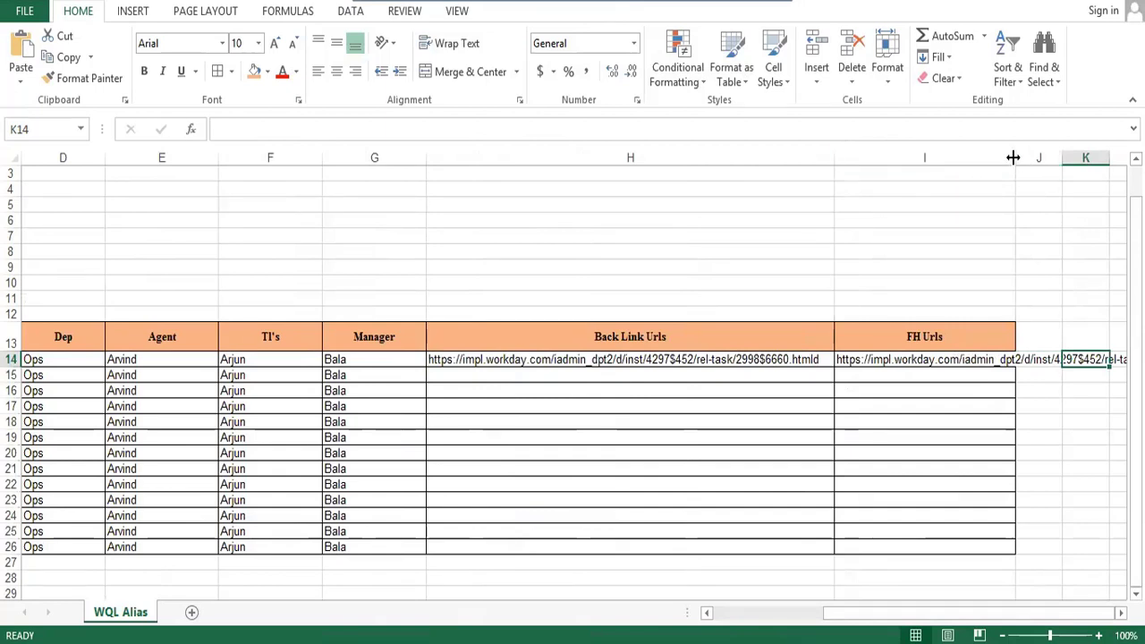
pyautogui.doubleClick(1016, 161)
pyautogui.press('Left')
pyautogui.press('Left')
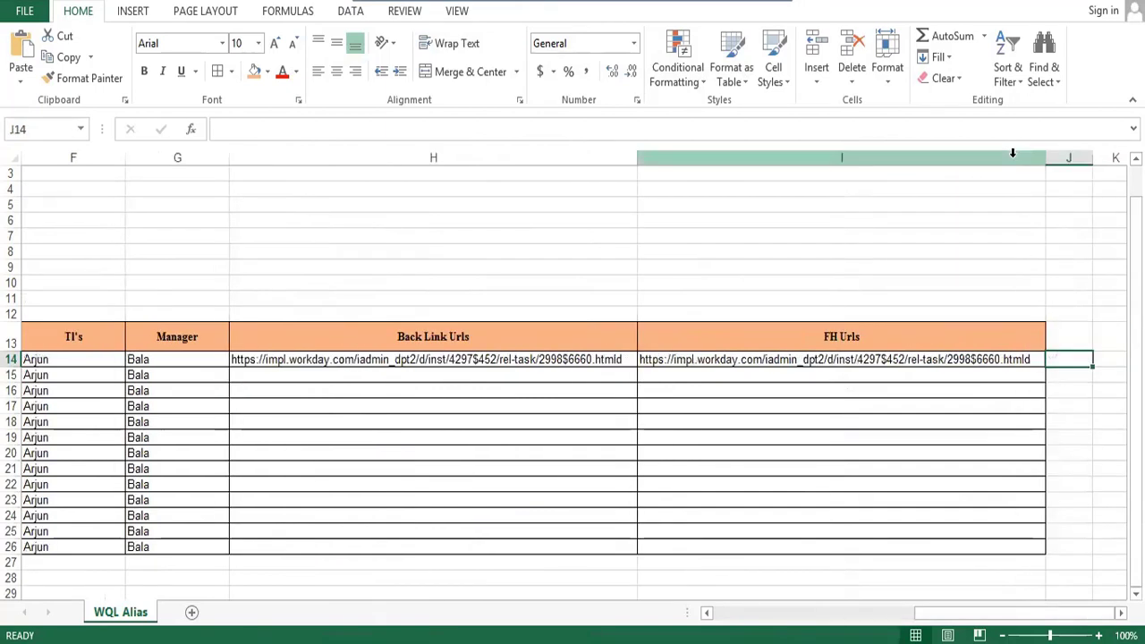
# - Copy the two URLs in H14:I14 down through row 26
pyautogui.hotkey('shift', 'Left')
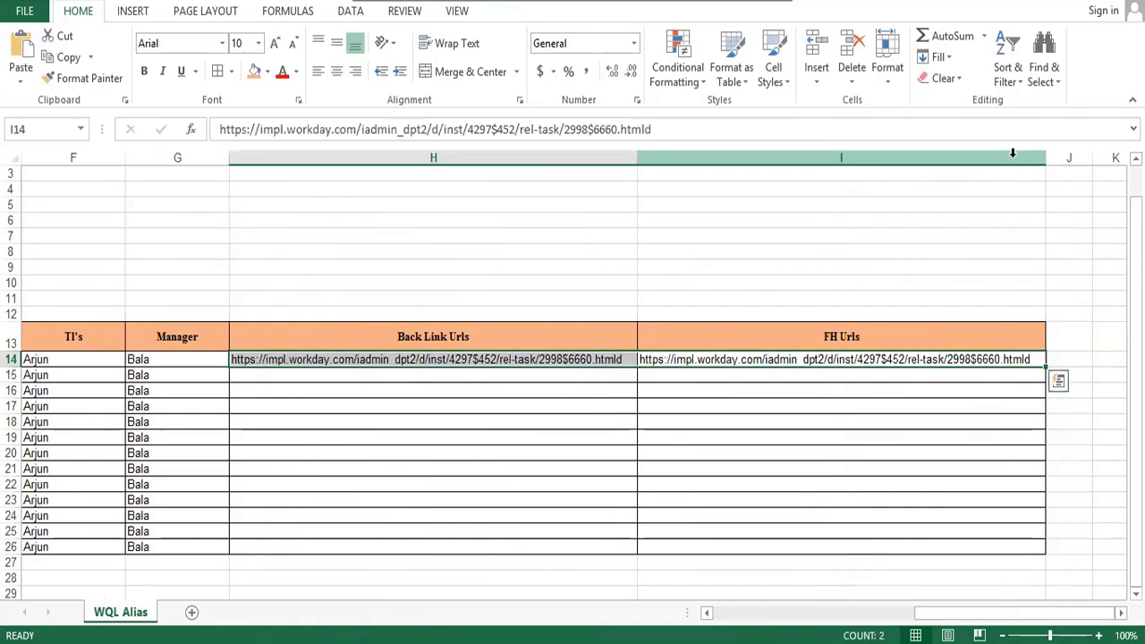
pyautogui.hotkey('ctrl', 'c')
pyautogui.press('Down')
pyautogui.hotkey('shift', 'Left')
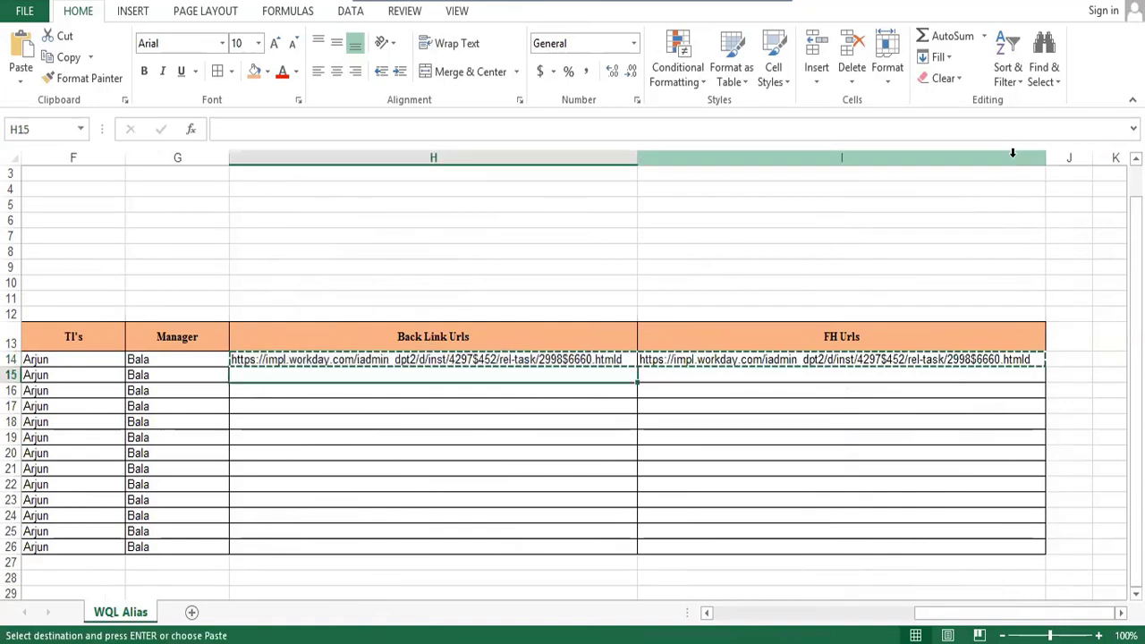
pyautogui.hotkey('shift', 'Down')
pyautogui.hotkey('shift', 'Down')
pyautogui.hotkey('shift', 'Down')
pyautogui.hotkey('shift', 'Down')
pyautogui.hotkey('shift', 'Down')
pyautogui.hotkey('shift', 'Down')
pyautogui.hotkey('shift', 'Down')
pyautogui.hotkey('shift', 'Down')
pyautogui.hotkey('shift', 'Down')
pyautogui.hotkey('shift', 'Down')
pyautogui.hotkey('shift', 'Down')
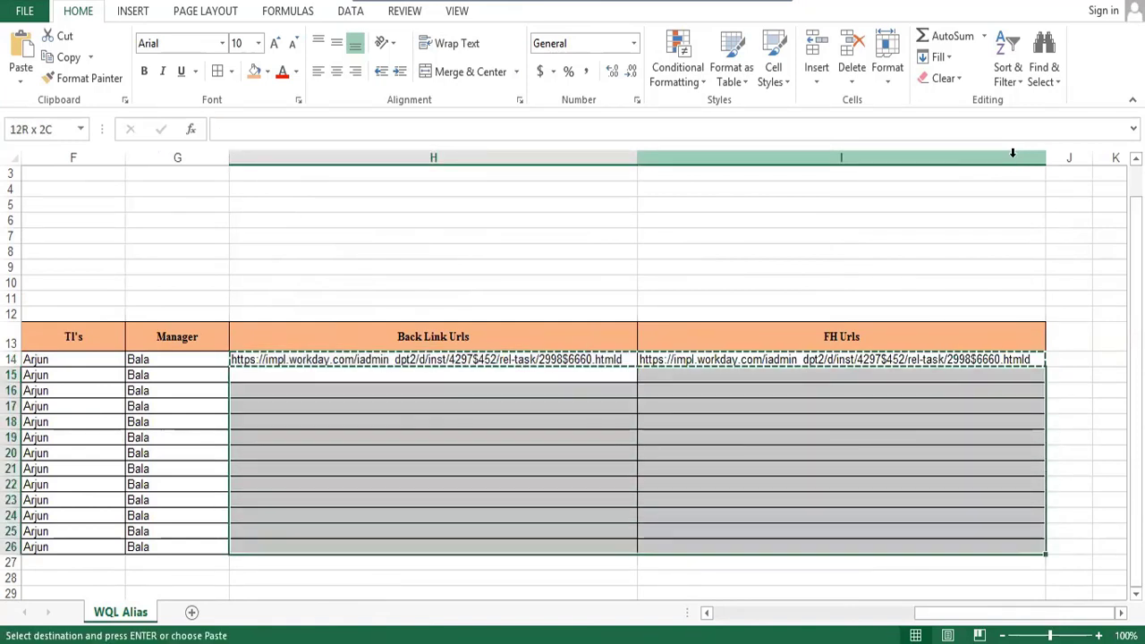
pyautogui.press('Return')
# - Set the whole tracking table's font to Times New Roman and centre its cell contents horizontally
pyautogui.press('Left')
pyautogui.press('Left')
pyautogui.press('Left')
pyautogui.press('Left')
pyautogui.press('Left')
pyautogui.press('Left')
pyautogui.press('Left')
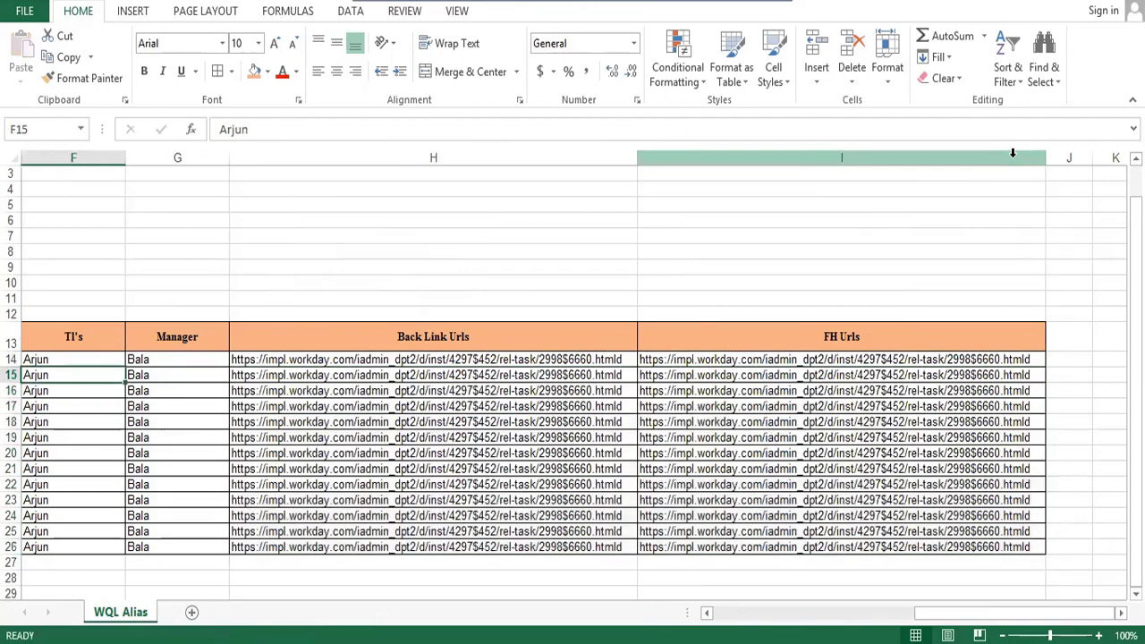
pyautogui.hotkey('ctrl', 'a')
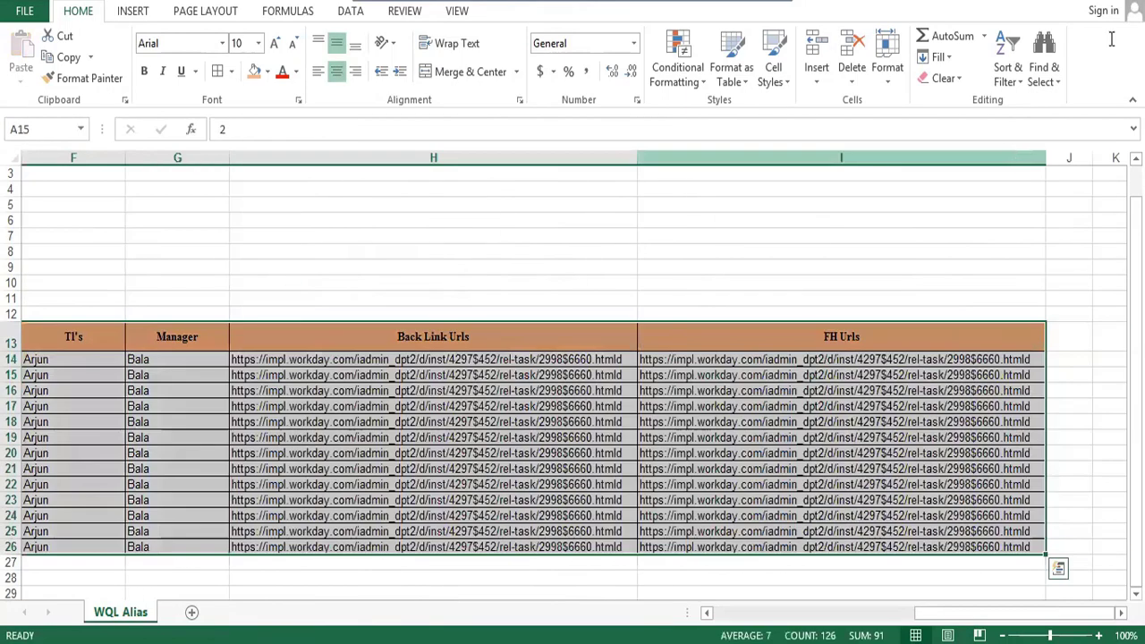
pyautogui.click(223, 43)
pyautogui.write('Times New Roma')
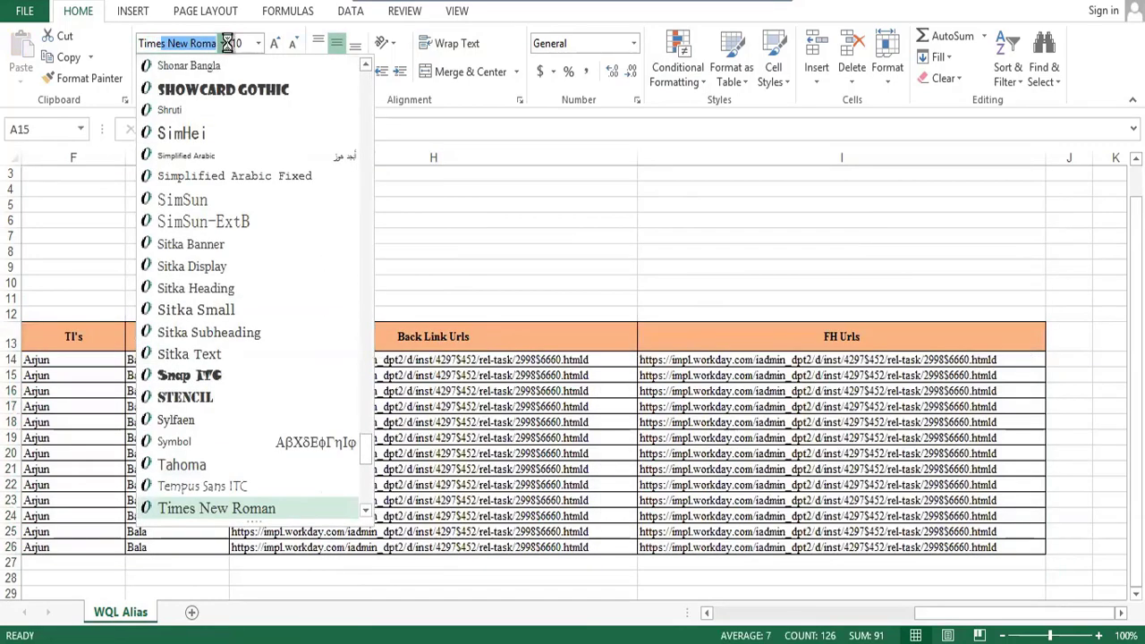
pyautogui.press('Return')
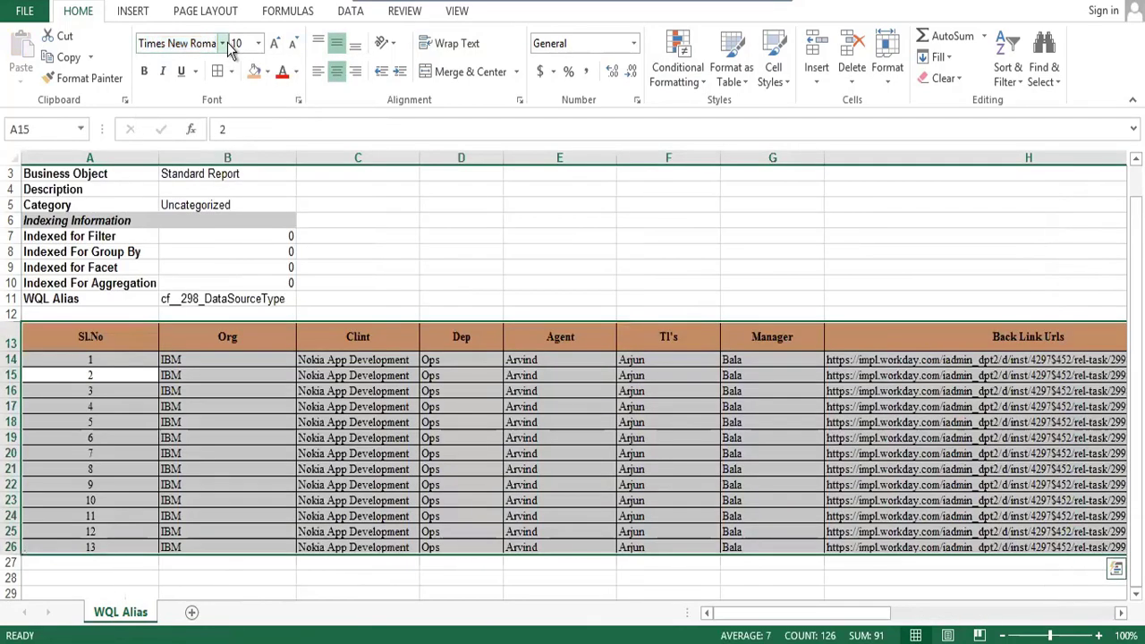
pyautogui.click(337, 73)
pyautogui.click(337, 73)
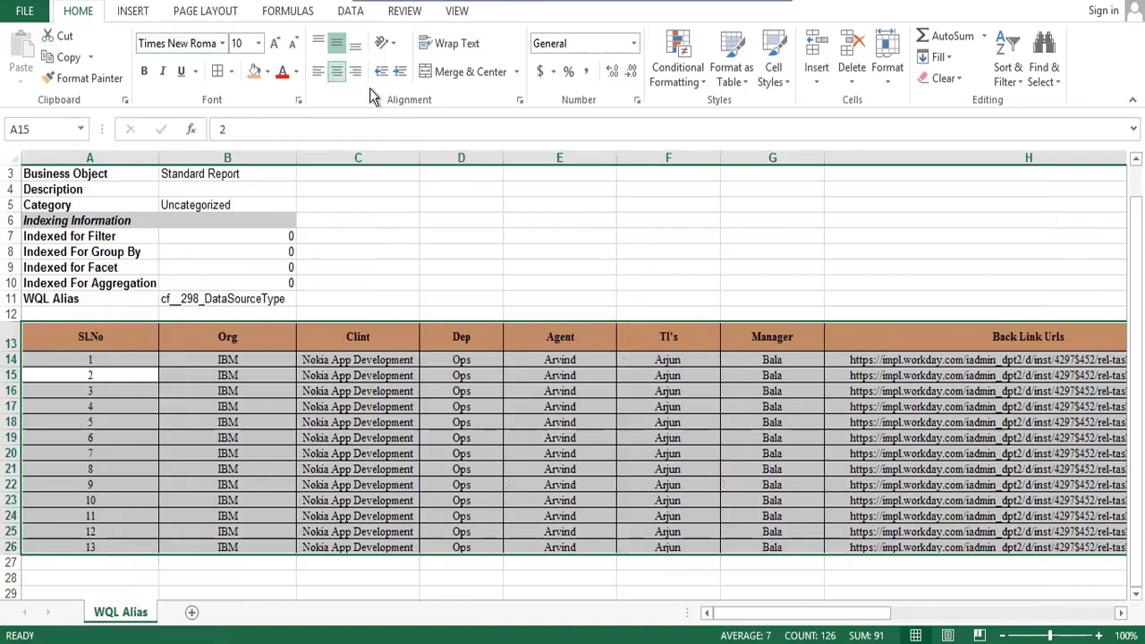
pyautogui.click(97, 392)
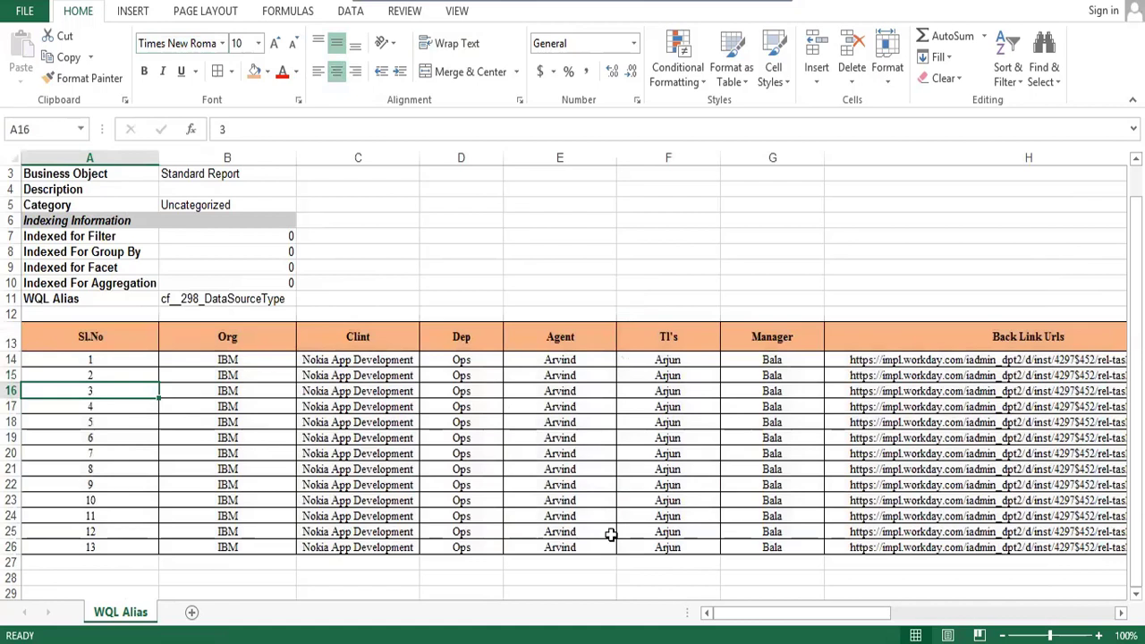
# - Add filters to the tracking table's header row
pyautogui.click(699, 451)
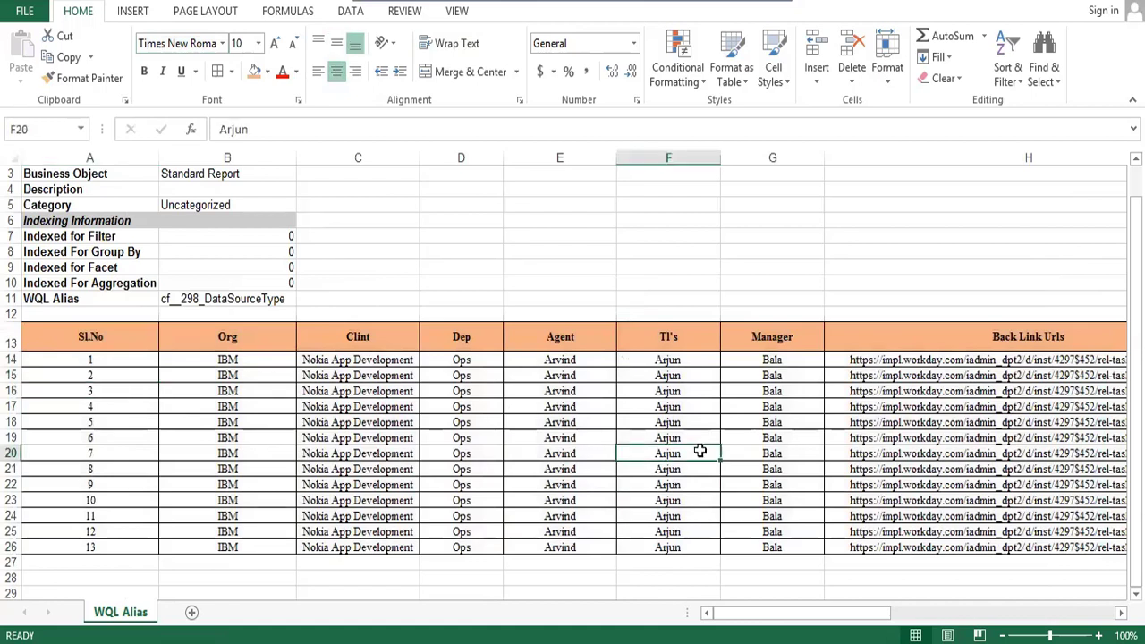
pyautogui.hotkey('alt', 'd')
pyautogui.press('f')
pyautogui.press('f')
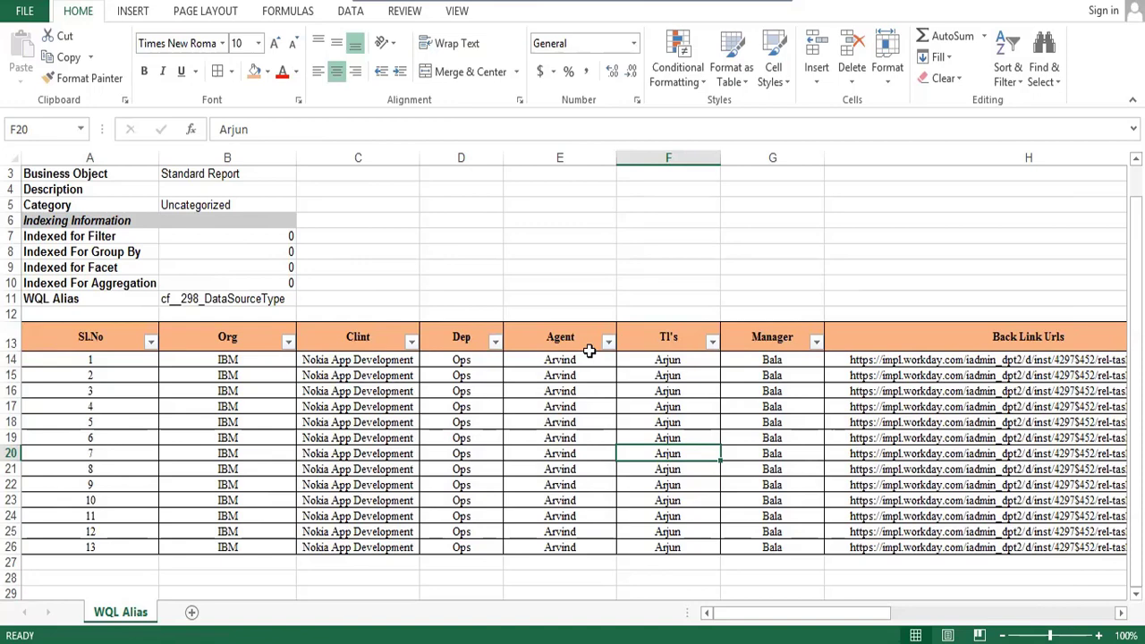
# - Look across the tracking table's columns from Org to FH Urls to review the filter headers
pyautogui.press('Right')
pyautogui.press('Right')
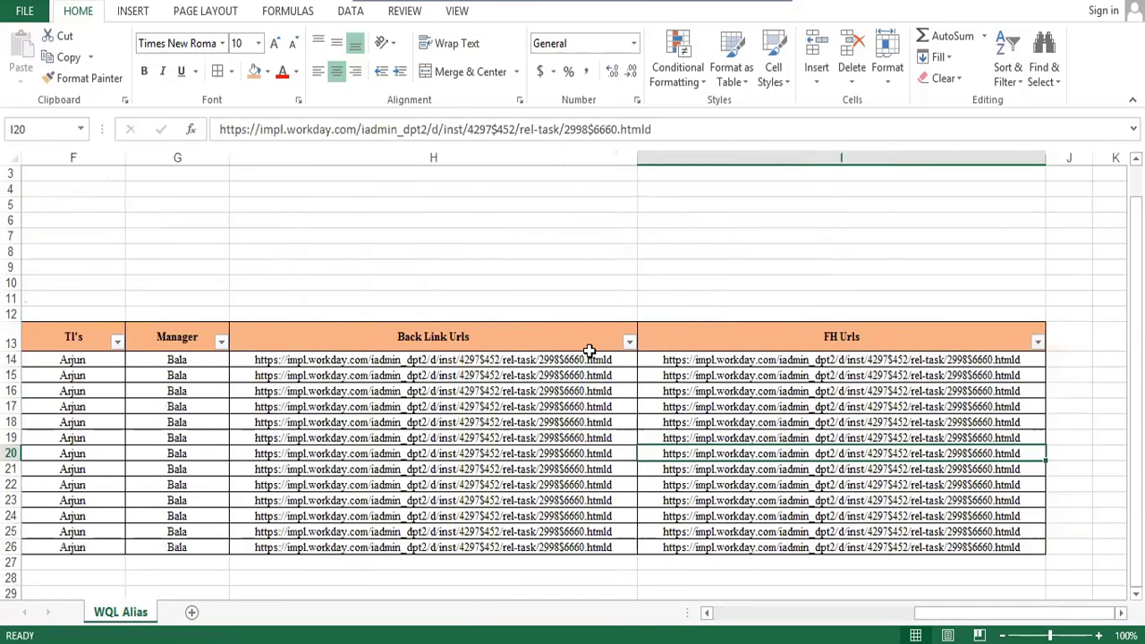
pyautogui.press('Left')
pyautogui.press('Left')
pyautogui.press('Left')
pyautogui.press('Left')
pyautogui.press('Left')
pyautogui.press('Left')
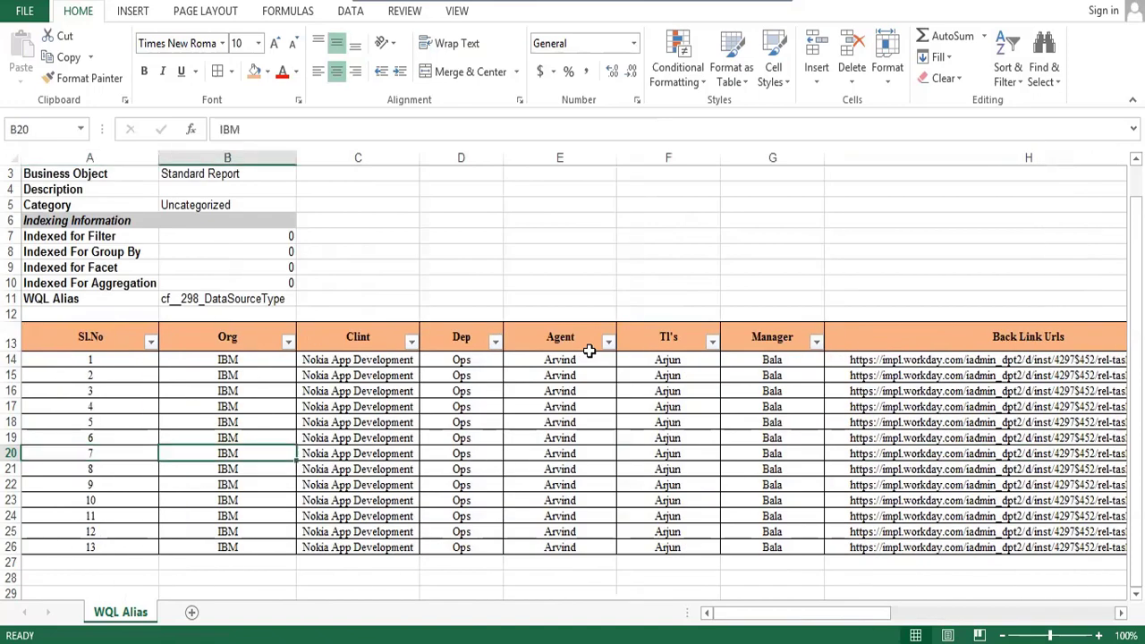
pyautogui.press('Right')
pyautogui.press('Right')
pyautogui.press('Right')
pyautogui.press('Right')
pyautogui.press('Right')
pyautogui.click(811, 434)
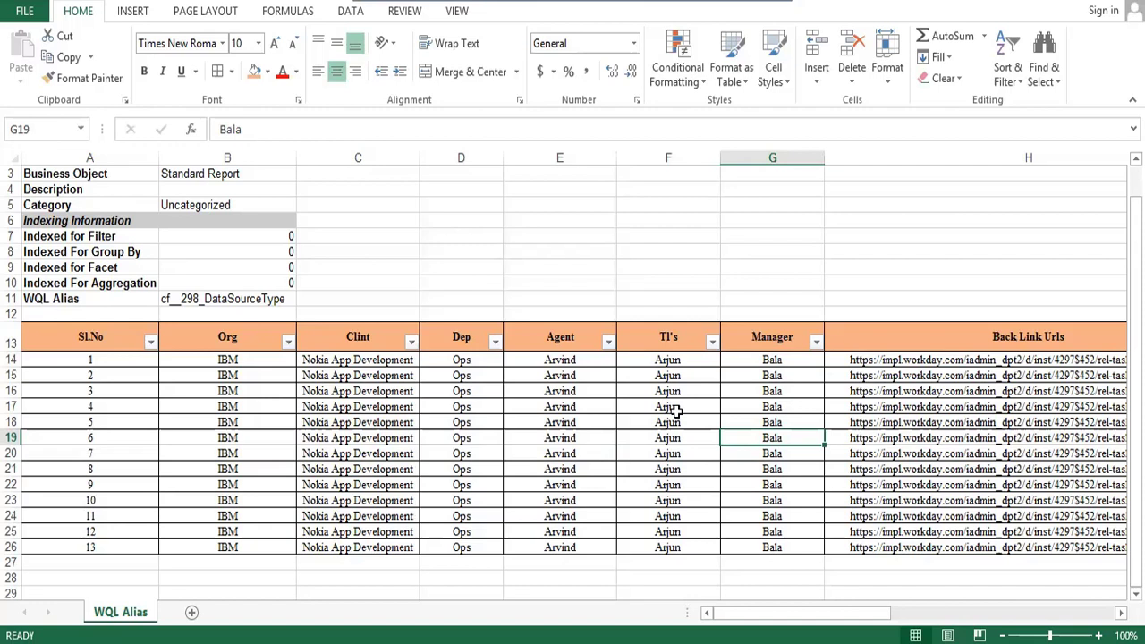
pyautogui.click(609, 342)
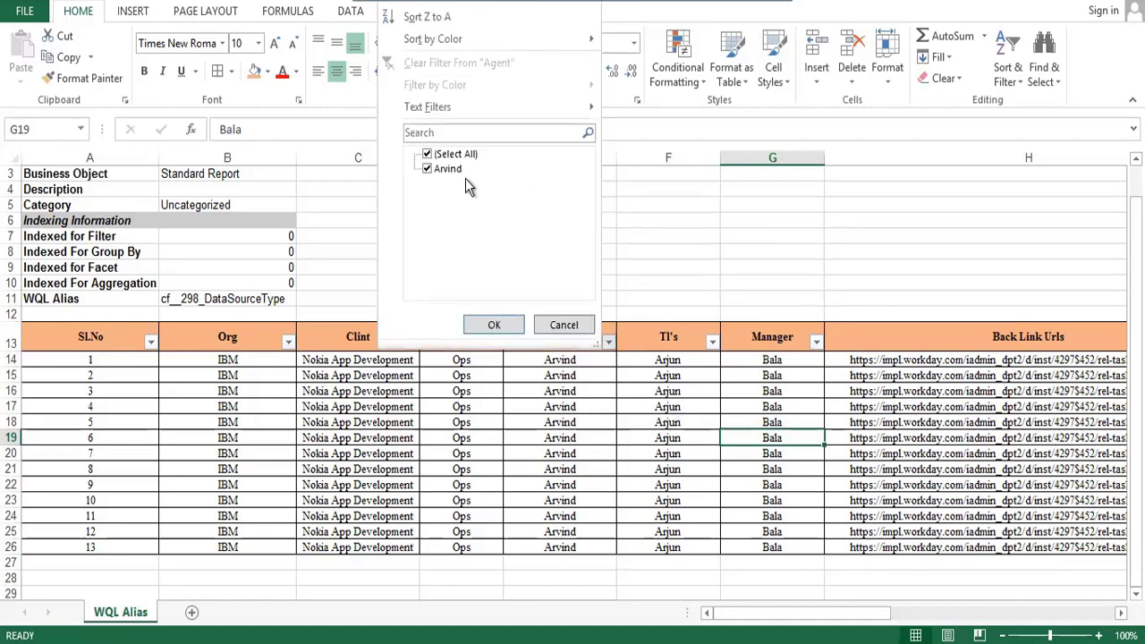
pyautogui.click(427, 156)
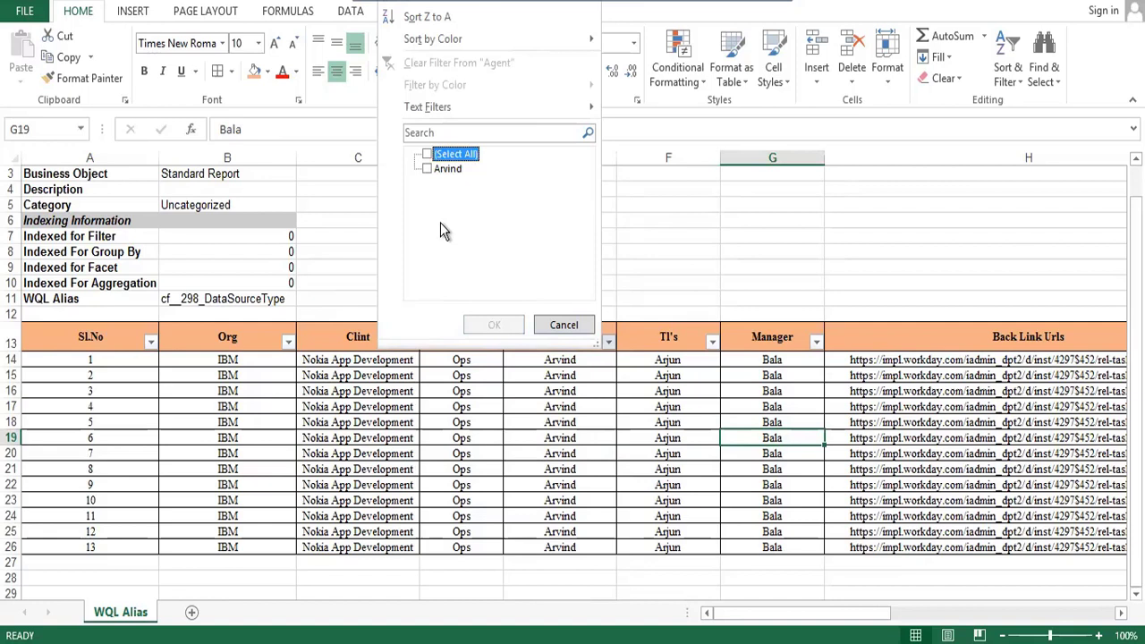
pyautogui.click(565, 325)
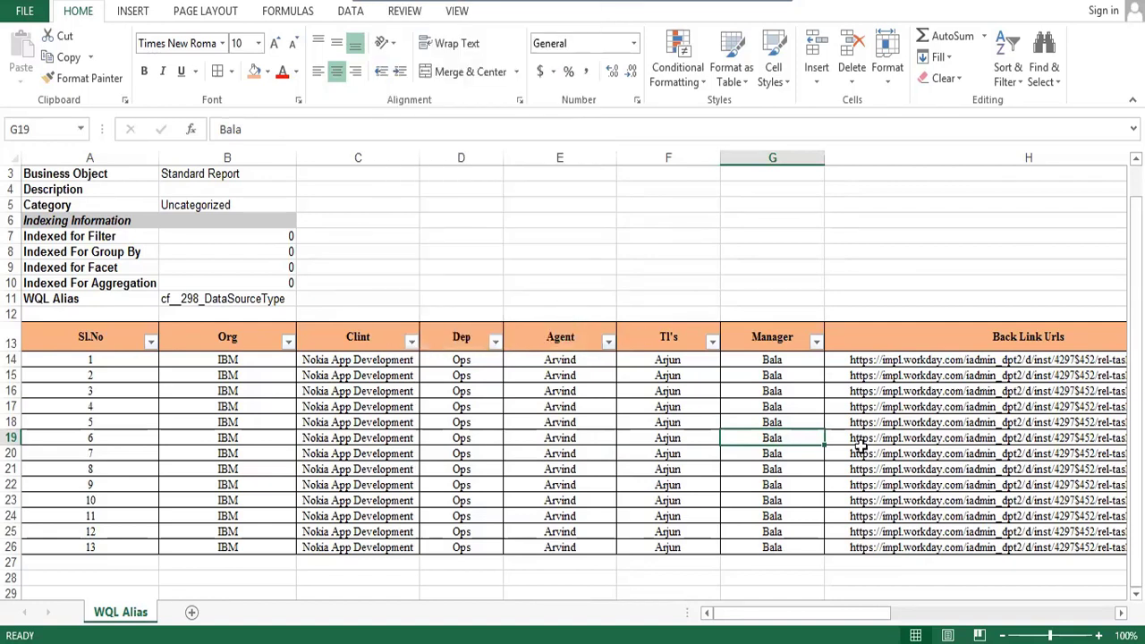
# - Enter a second team leader's name in F19 and copy it down through F26
pyautogui.click(668, 428)
pyautogui.press('Down')
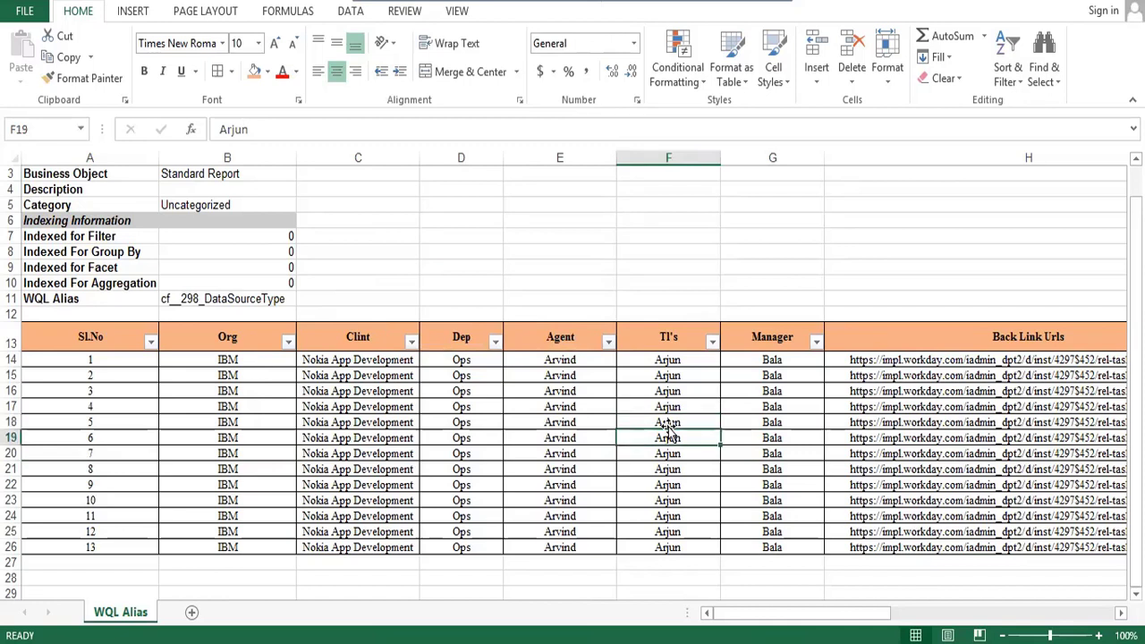
pyautogui.write('Suresh')
pyautogui.press('Return')
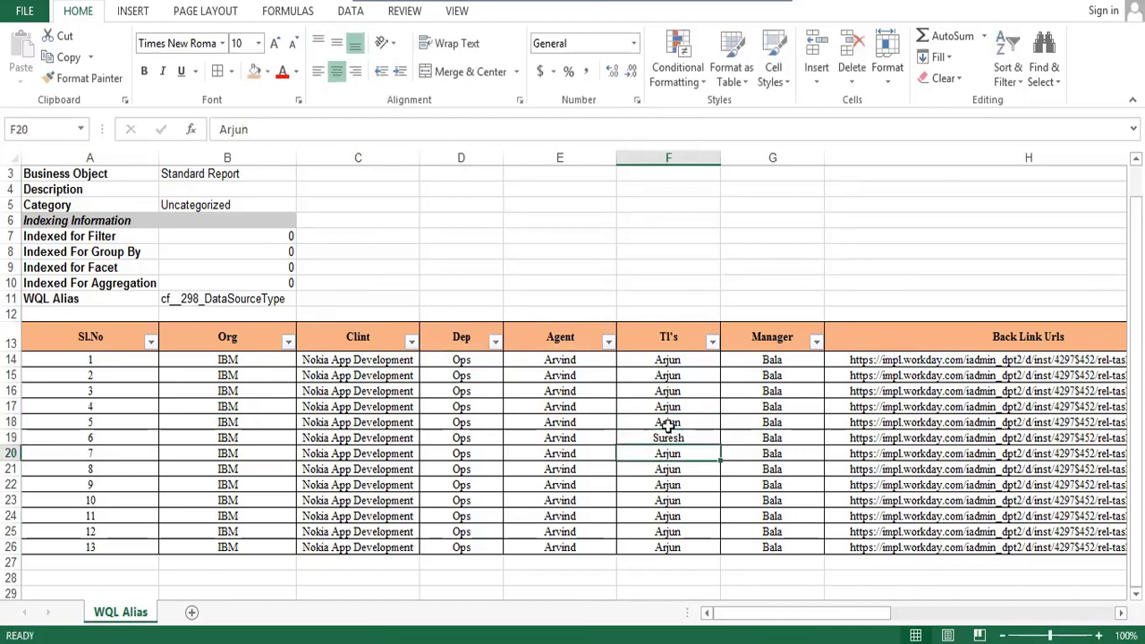
pyautogui.press('Up')
pyautogui.hotkey('ctrl', 'c')
pyautogui.hotkey('shift', 'Down')
pyautogui.hotkey('shift', 'Down')
pyautogui.hotkey('shift', 'Down')
pyautogui.hotkey('shift', 'Down')
pyautogui.hotkey('shift', 'Down')
pyautogui.hotkey('shift', 'Down')
pyautogui.hotkey('shift', 'Down')
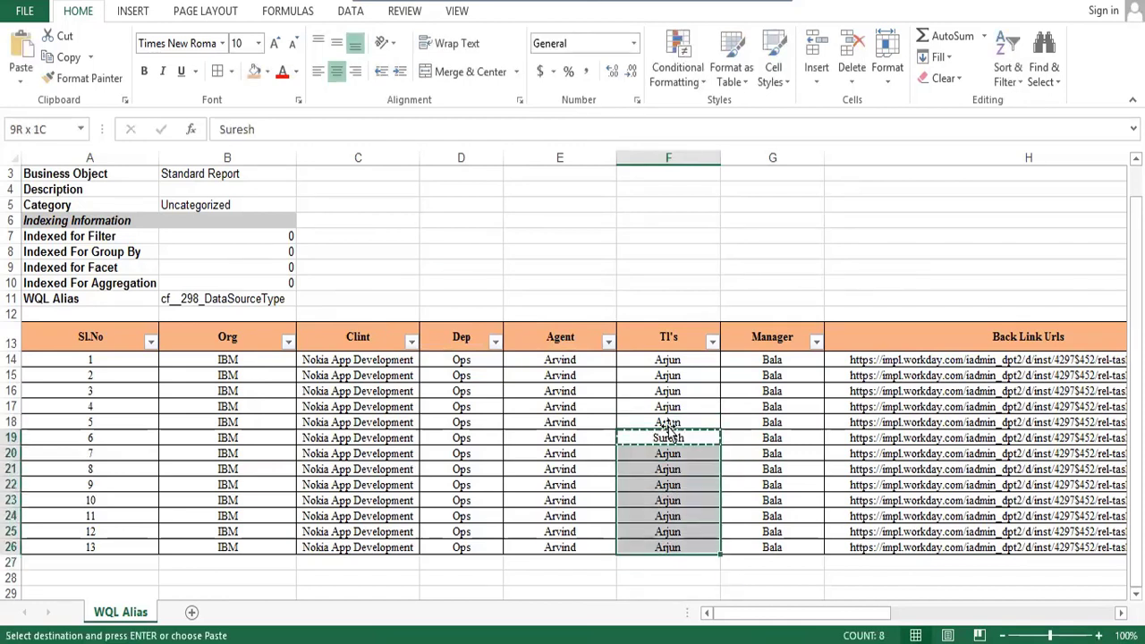
pyautogui.hotkey('ctrl', 'v')
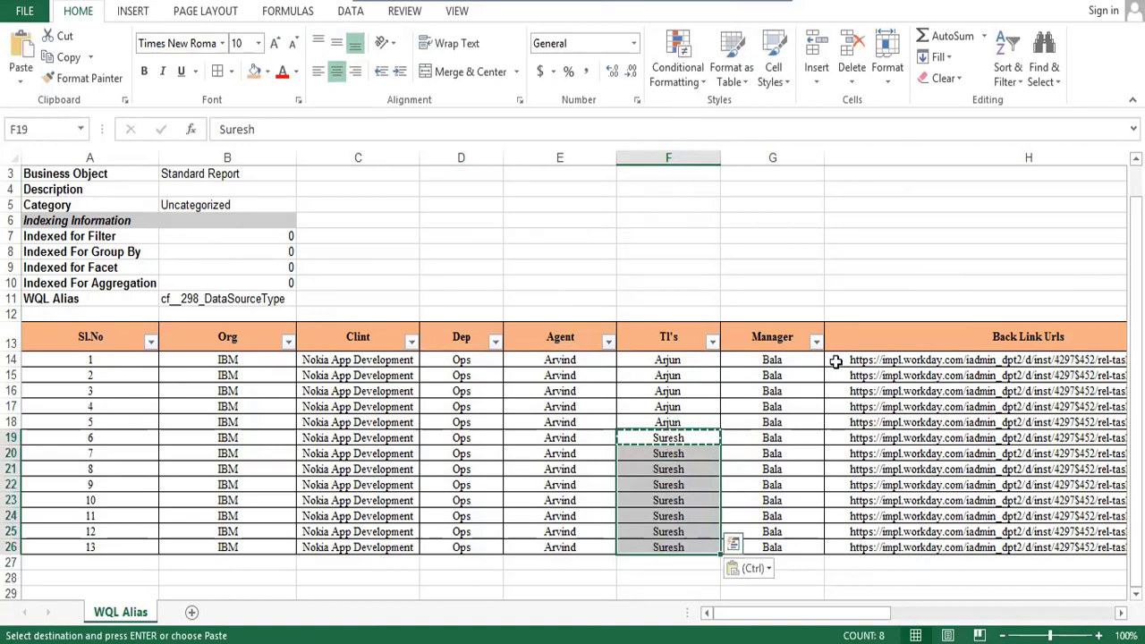
pyautogui.press('Escape')
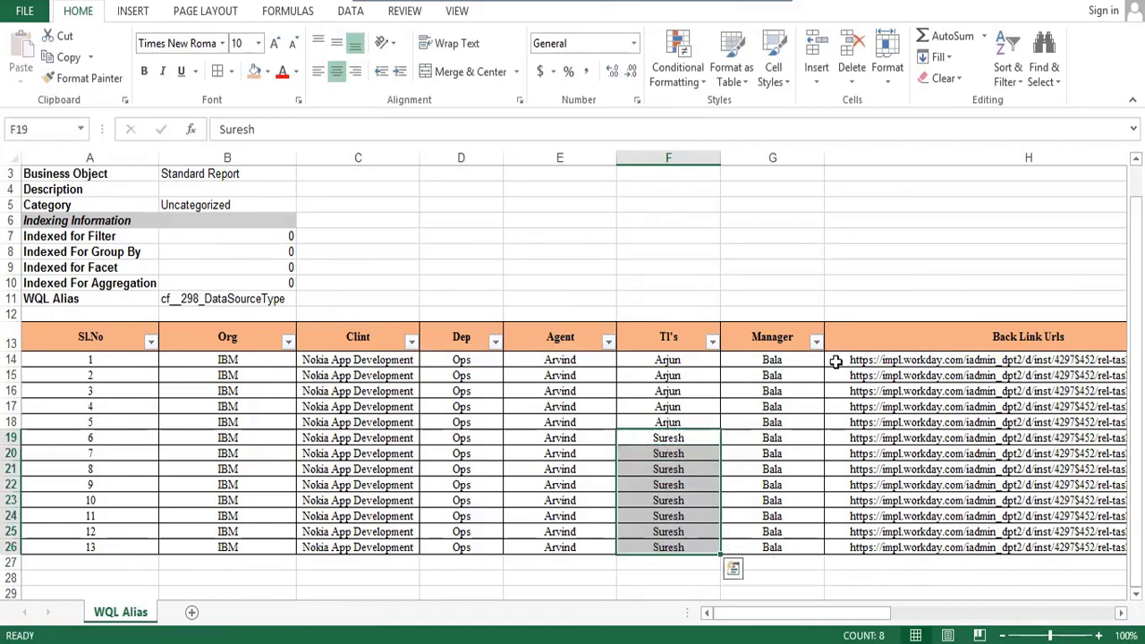
# - Filter the Tl's column to show only the second team leader's rows
pyautogui.click(642, 336)
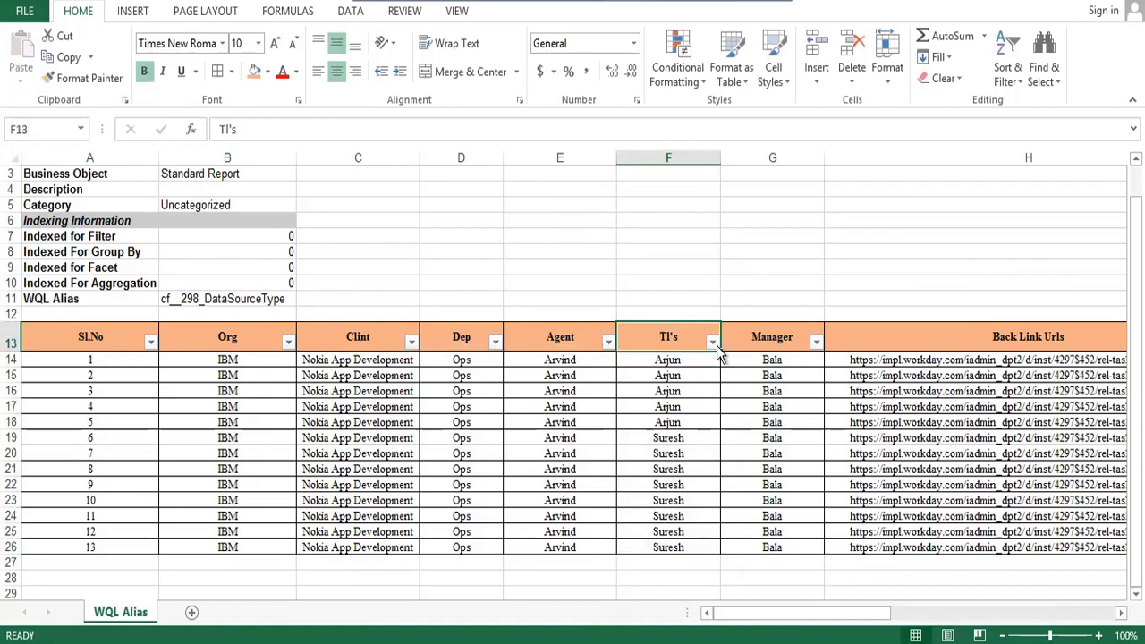
pyautogui.click(714, 343)
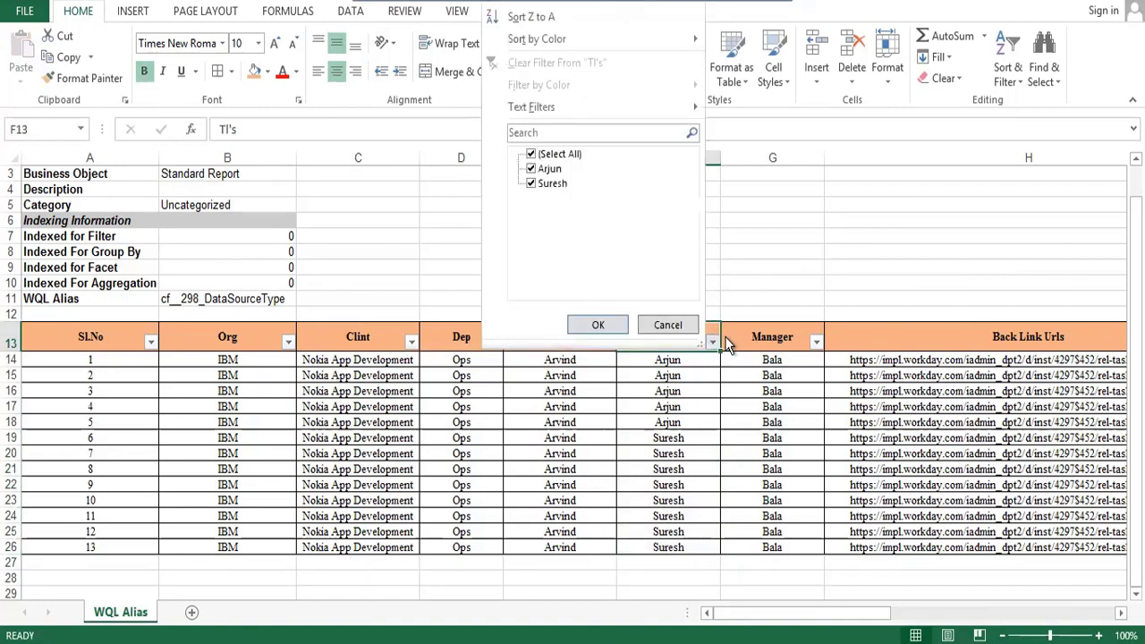
pyautogui.click(530, 156)
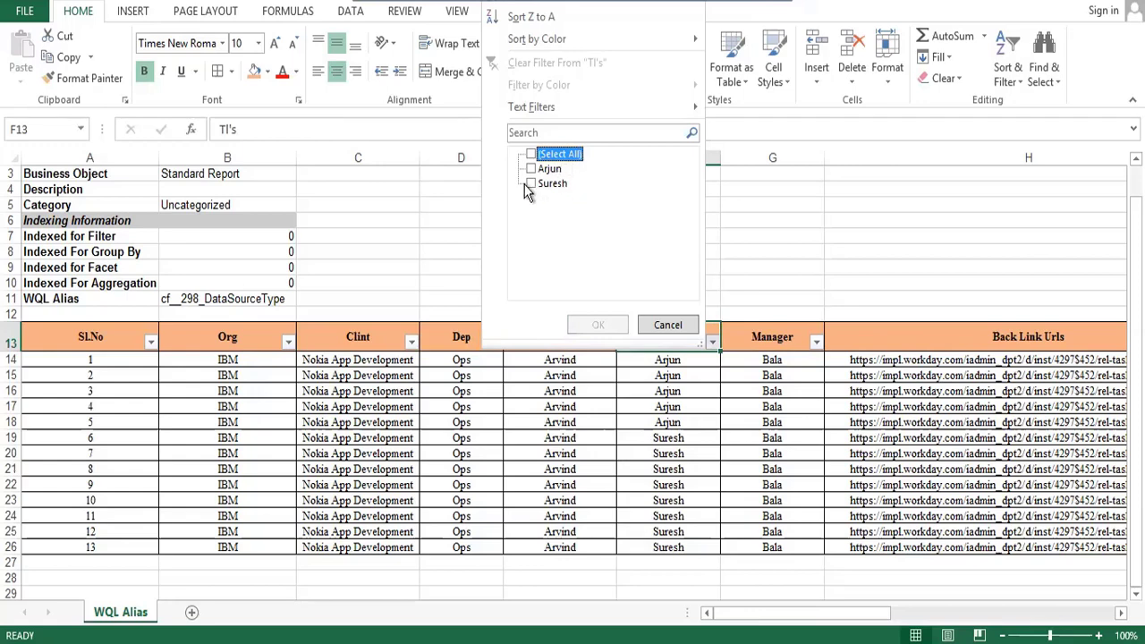
pyautogui.click(532, 183)
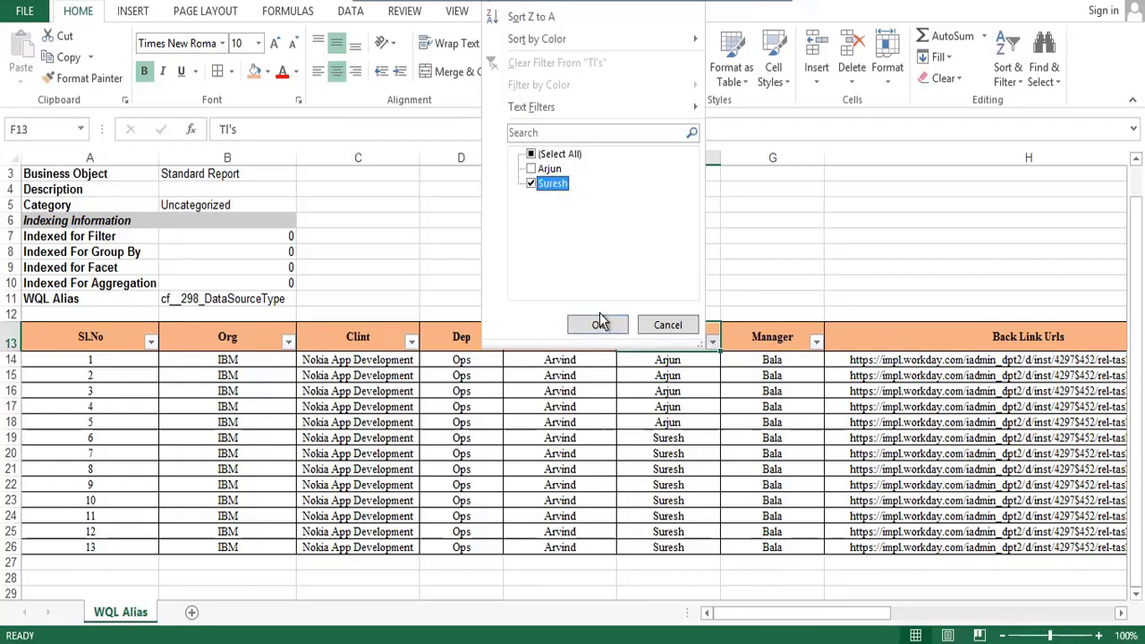
pyautogui.click(598, 325)
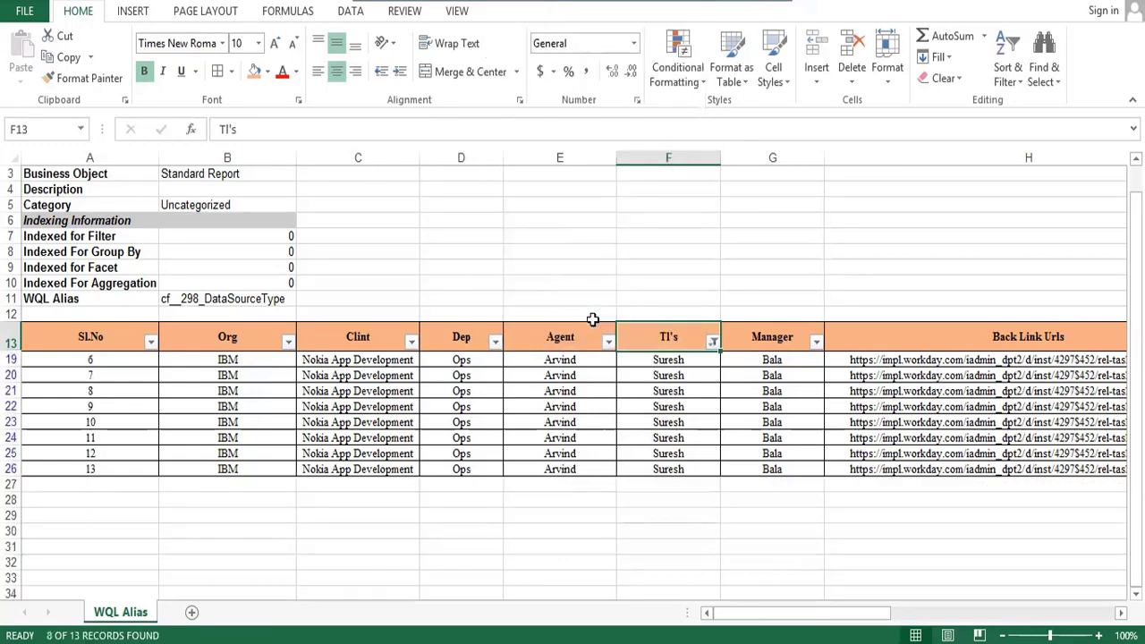
# - Look across the filtered rows from Sl.No to FH Urls to examine the team leader's records
pyautogui.press('Down')
pyautogui.press('Left')
pyautogui.press('Home')
pyautogui.press('Right')
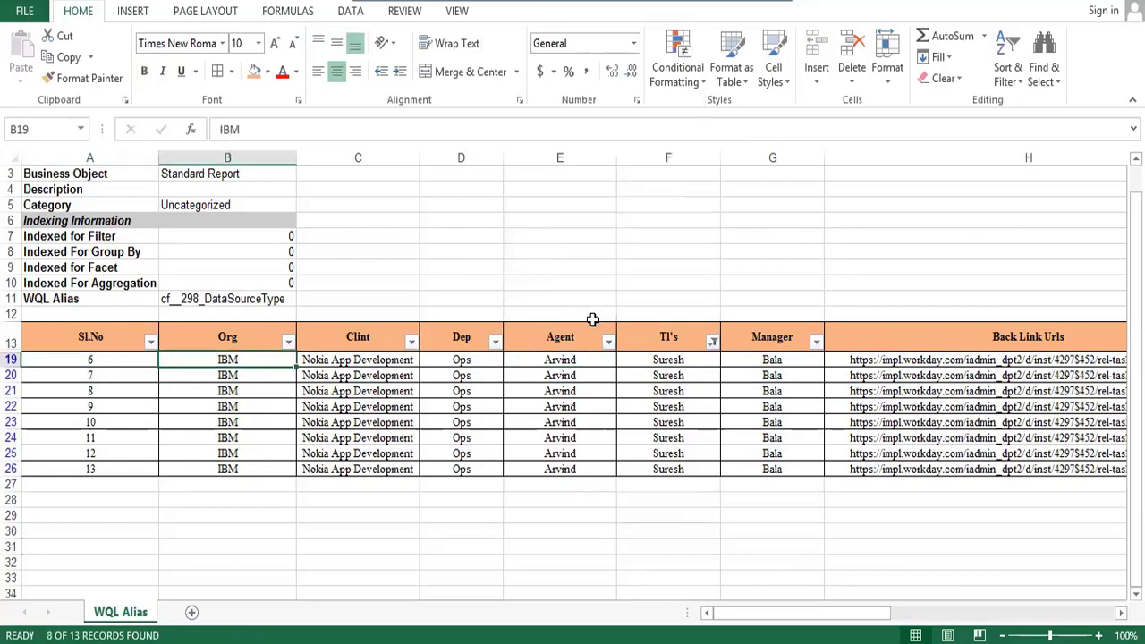
pyautogui.press('Right')
pyautogui.press('Right')
pyautogui.press('Right')
pyautogui.press('Right')
pyautogui.press('Right')
pyautogui.press('Right')
pyautogui.press('Right')
pyautogui.press('Right')
pyautogui.press('Right')
pyautogui.press('Left')
pyautogui.press('Left')
pyautogui.press('Left')
pyautogui.press('Left')
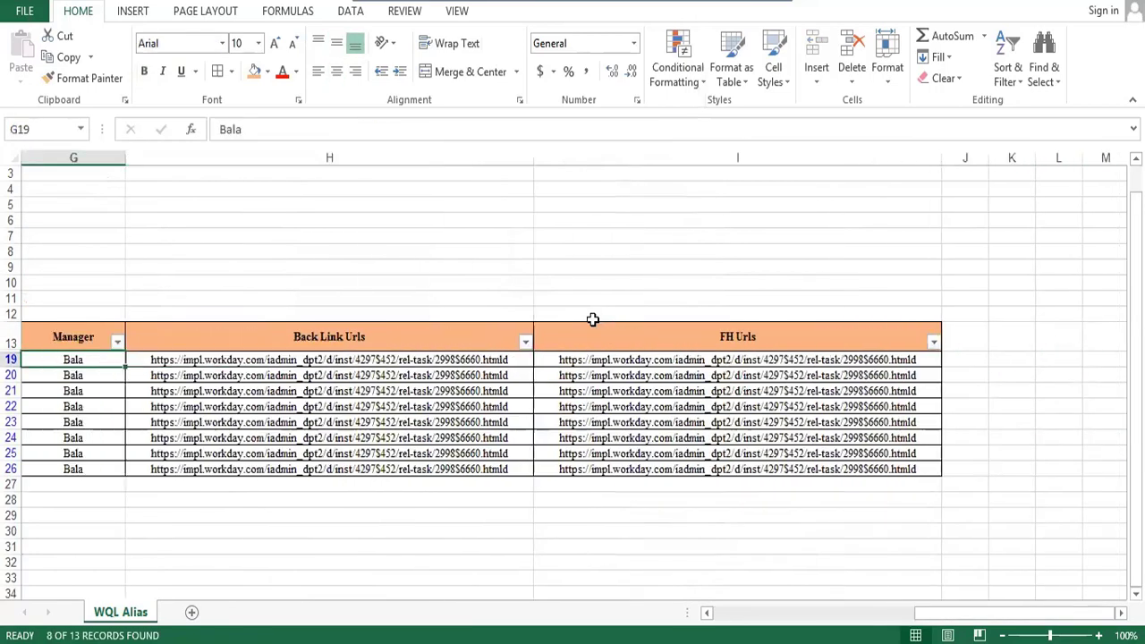
pyautogui.press('Left')
pyautogui.press('Left')
pyautogui.press('Left')
pyautogui.press('Right')
pyautogui.press('Right')
pyautogui.press('Right')
pyautogui.press('Right')
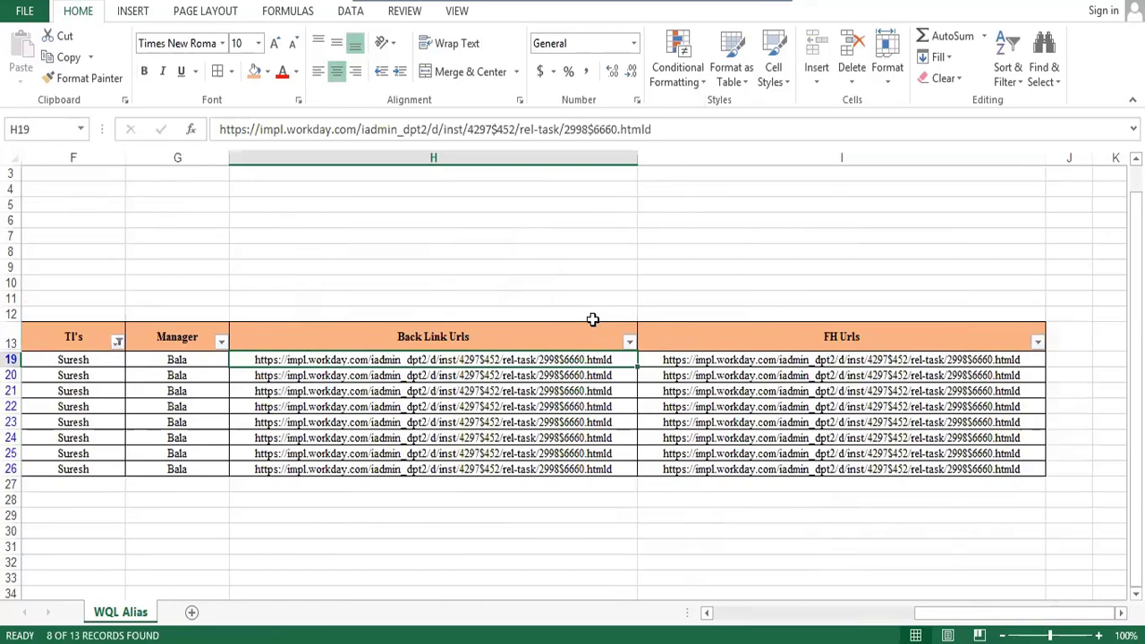
# - Select the Back Link Urls and FH Urls cells of the filtered rows, H19:I26
pyautogui.hotkey('shift', 'Right')
pyautogui.hotkey('shift', 'Down')
pyautogui.hotkey('shift', 'Down')
pyautogui.hotkey('shift', 'Down')
pyautogui.hotkey('shift', 'Down')
pyautogui.hotkey('shift', 'Down')
pyautogui.hotkey('shift', 'Down')
pyautogui.hotkey('shift', 'Down')
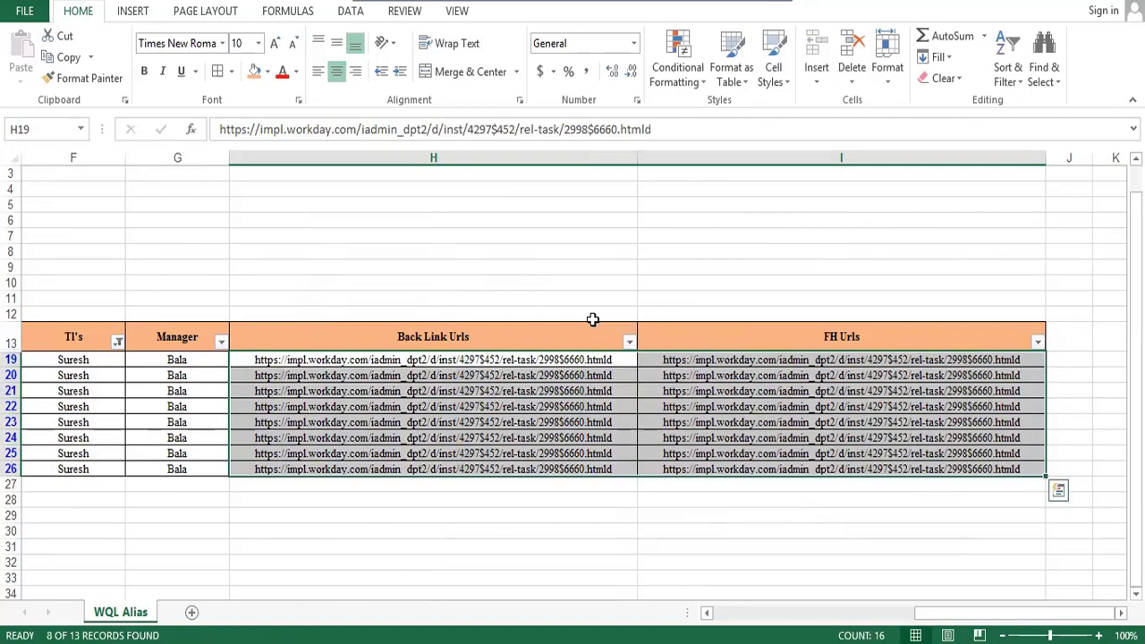
# - Enter the label "Alt DFF" in cell E9 above the table and make it bold
pyautogui.press('Home')
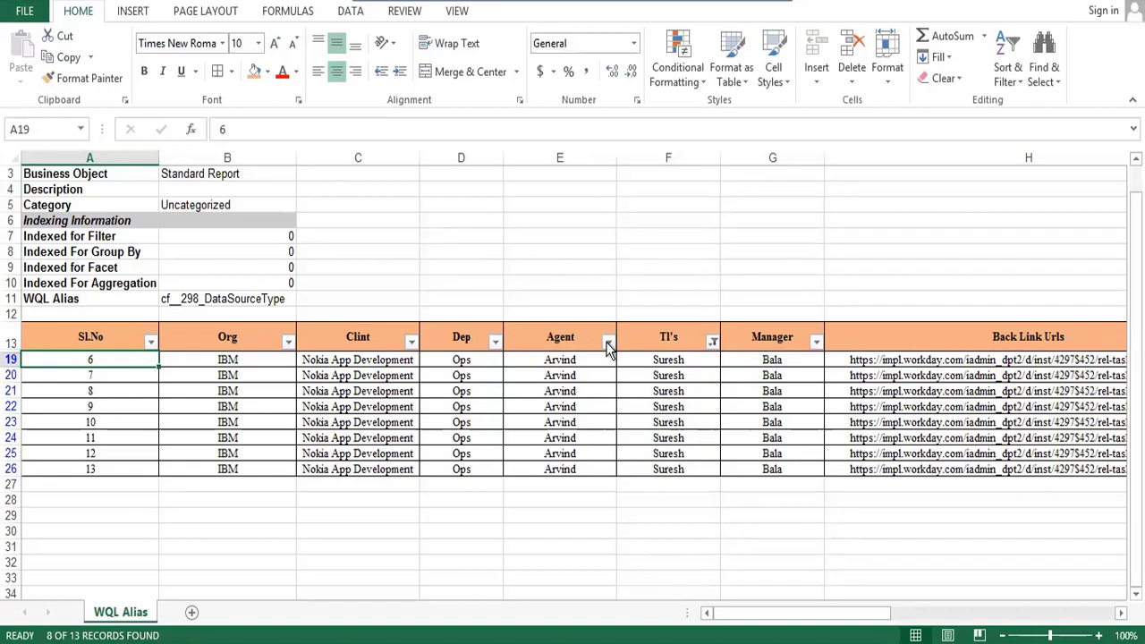
pyautogui.click(564, 264)
pyautogui.write('Alt')
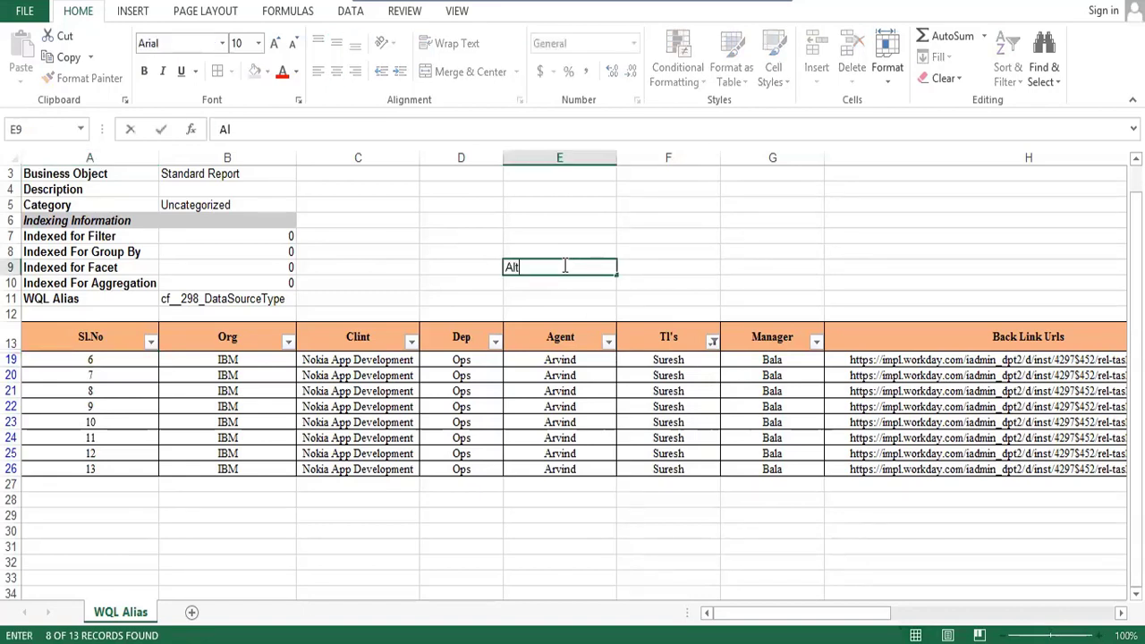
pyautogui.write(' DFF')
pyautogui.press('Return')
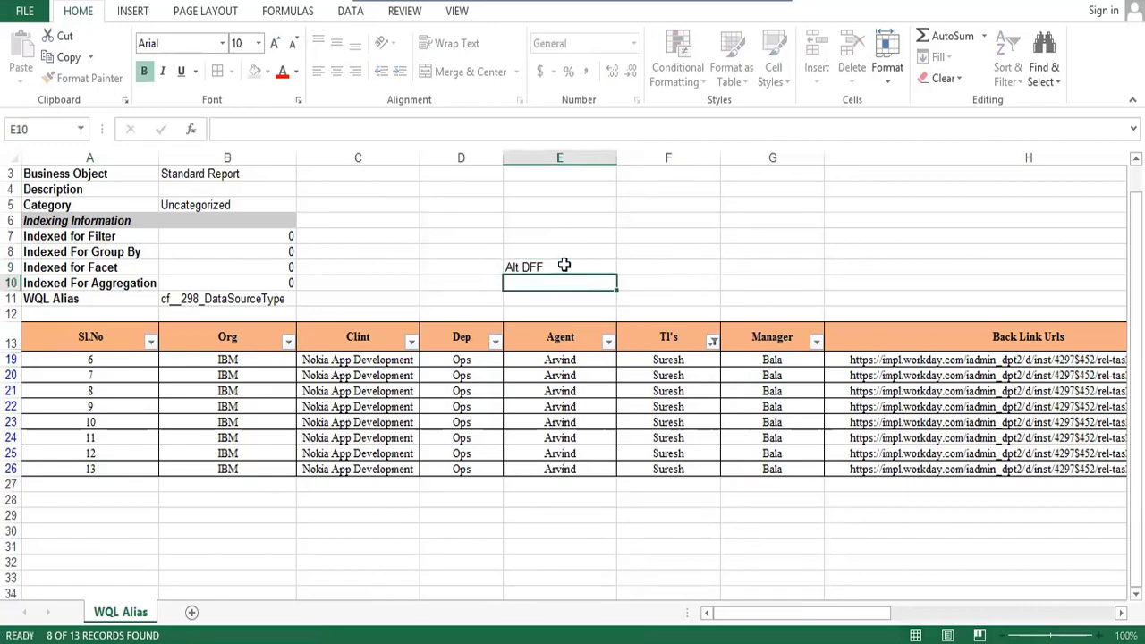
pyautogui.click(564, 266)
pyautogui.hotkey('ctrl', 'b')
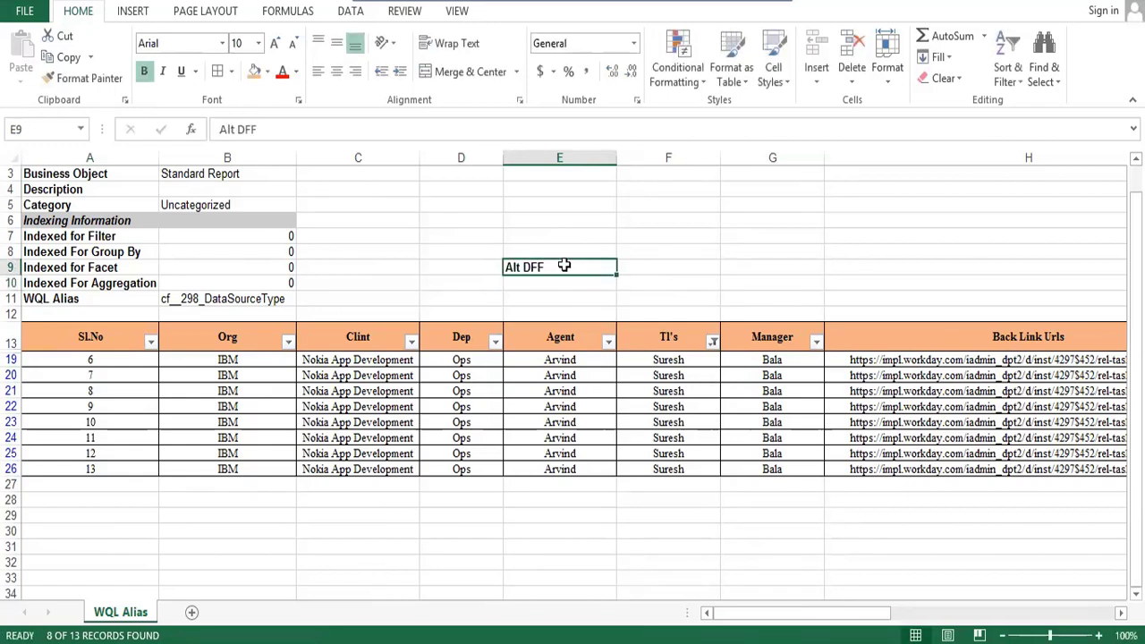
# - Enter "Code" in cell D9 beside the Alt DFF label
pyautogui.press('Left')
pyautogui.write('Code')
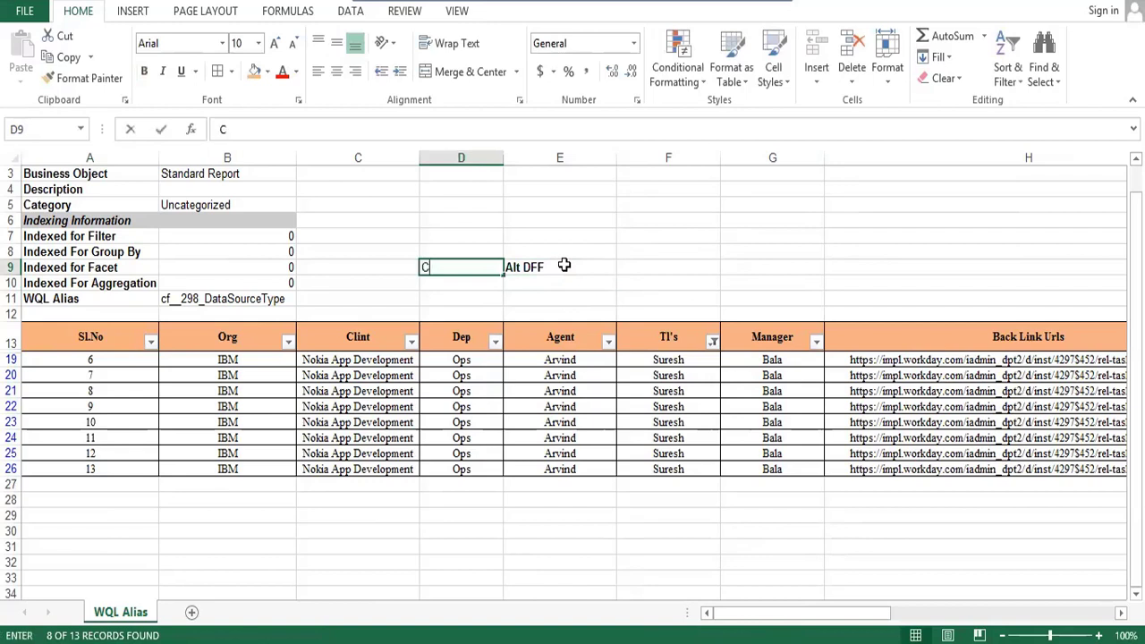
pyautogui.press('Return')
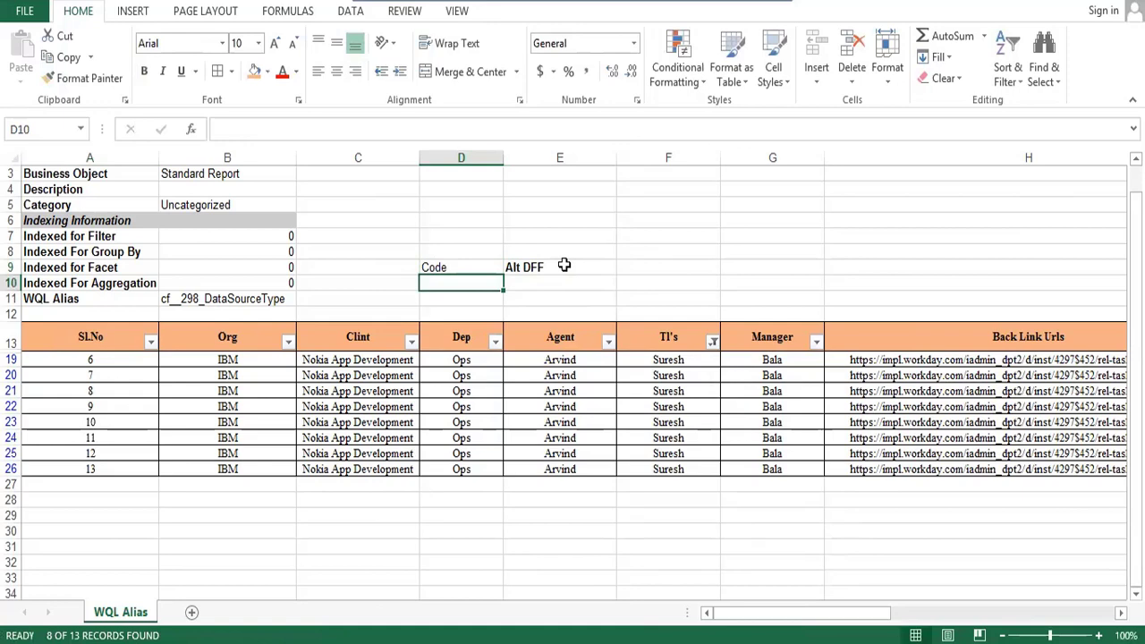
# - Remove the filter from the tracking table so that every row is displayed
pyautogui.hotkey('alt', 'd')
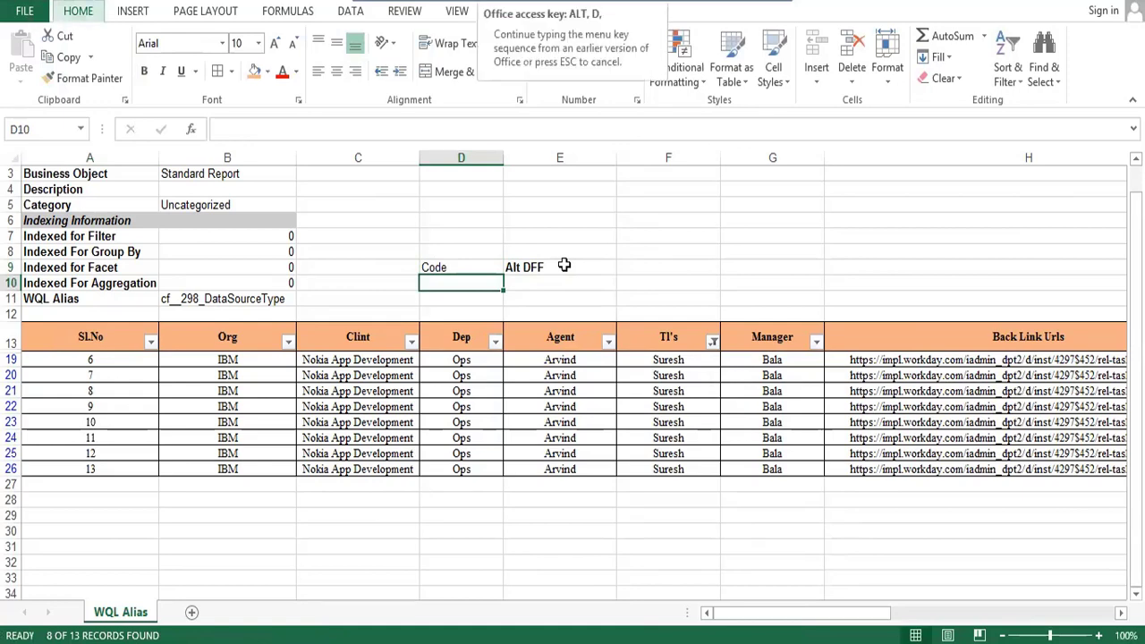
pyautogui.press('f')
pyautogui.press('f')
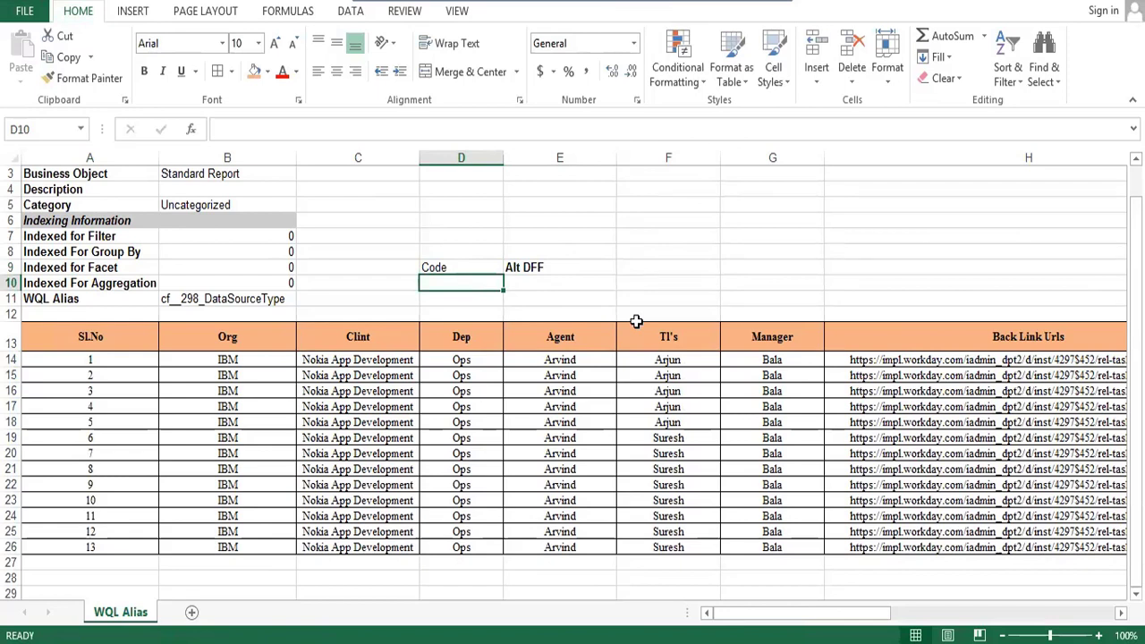
# - Enter "De Code" in D10 and copy the Alt DFF label from E9 into E10
pyautogui.write('D')
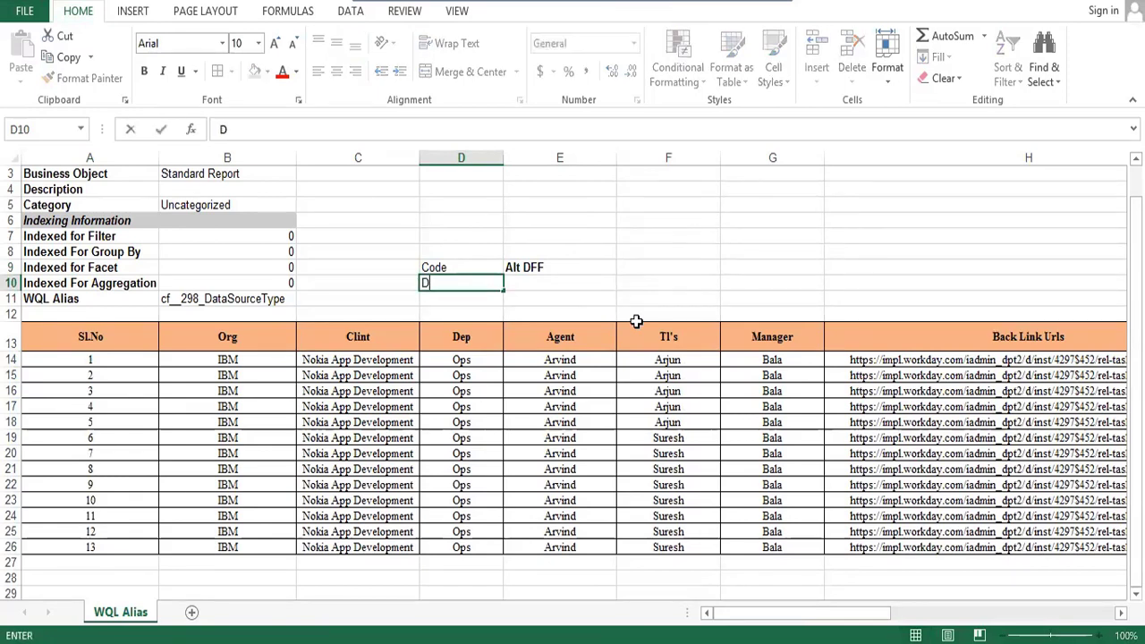
pyautogui.write('e Code')
pyautogui.press('Tab')
pyautogui.press('Up')
pyautogui.hotkey('ctrl', 'c')
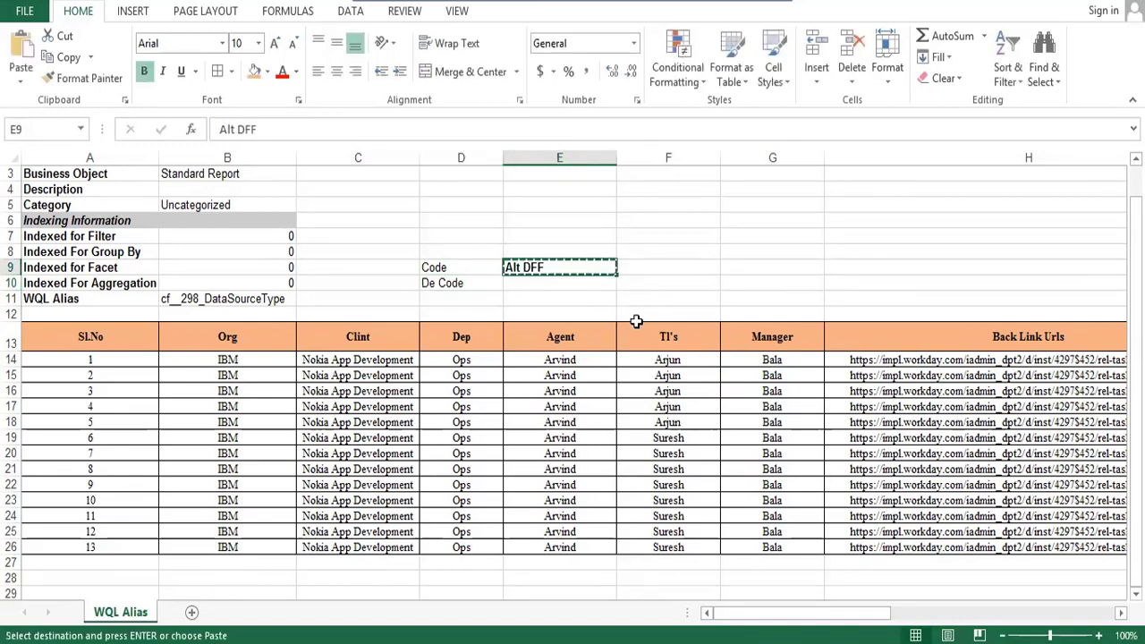
pyautogui.press('Down')
pyautogui.press('Return')
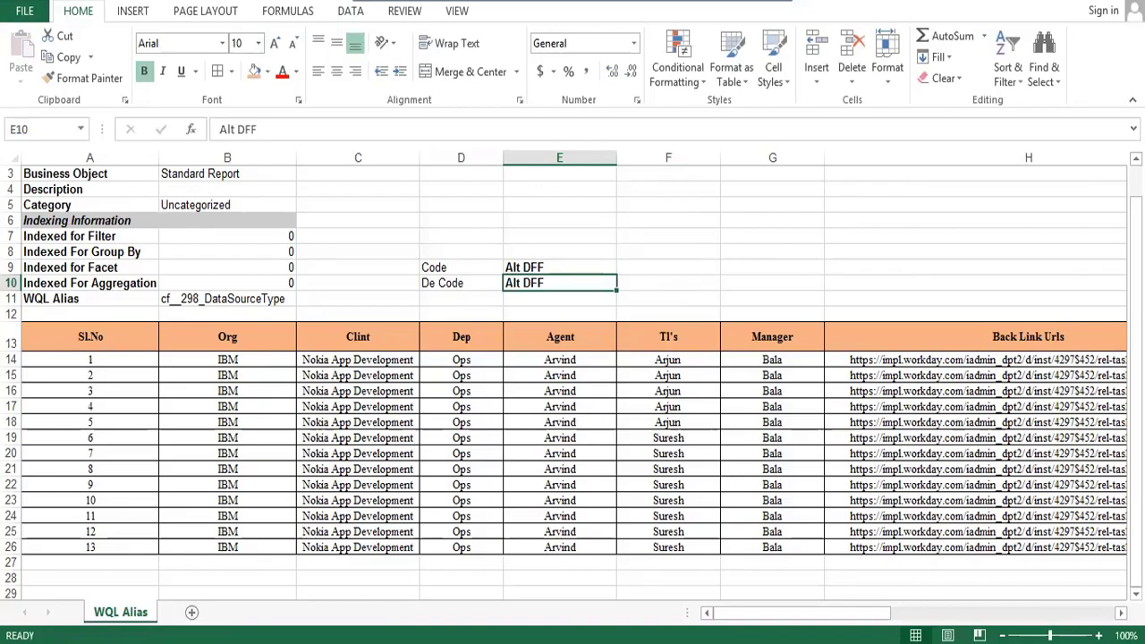
# - Switch from the workbook to Workday and go to its home page
pyautogui.click(1130, 1)
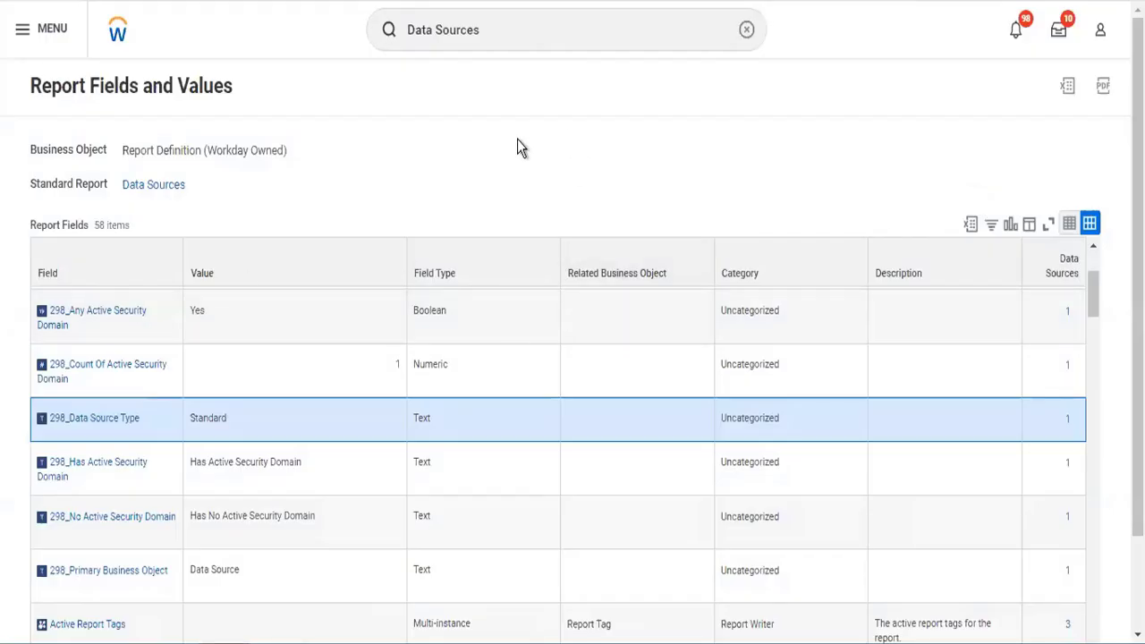
pyautogui.click(118, 33)
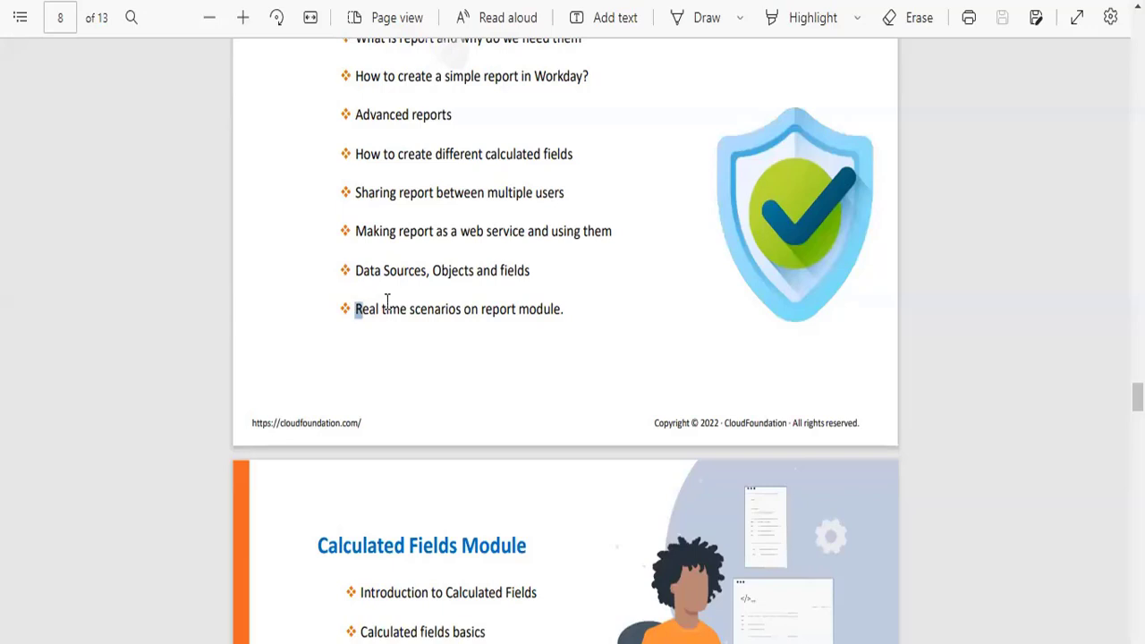
pyautogui.moveTo(356, 310); pyautogui.dragTo(416, 314)
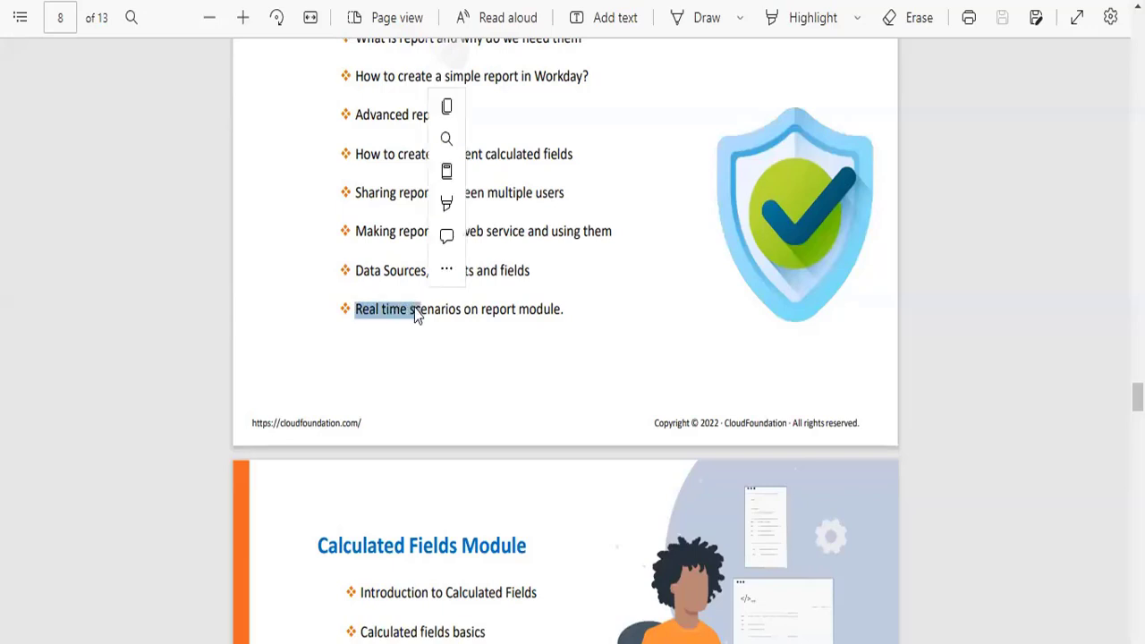
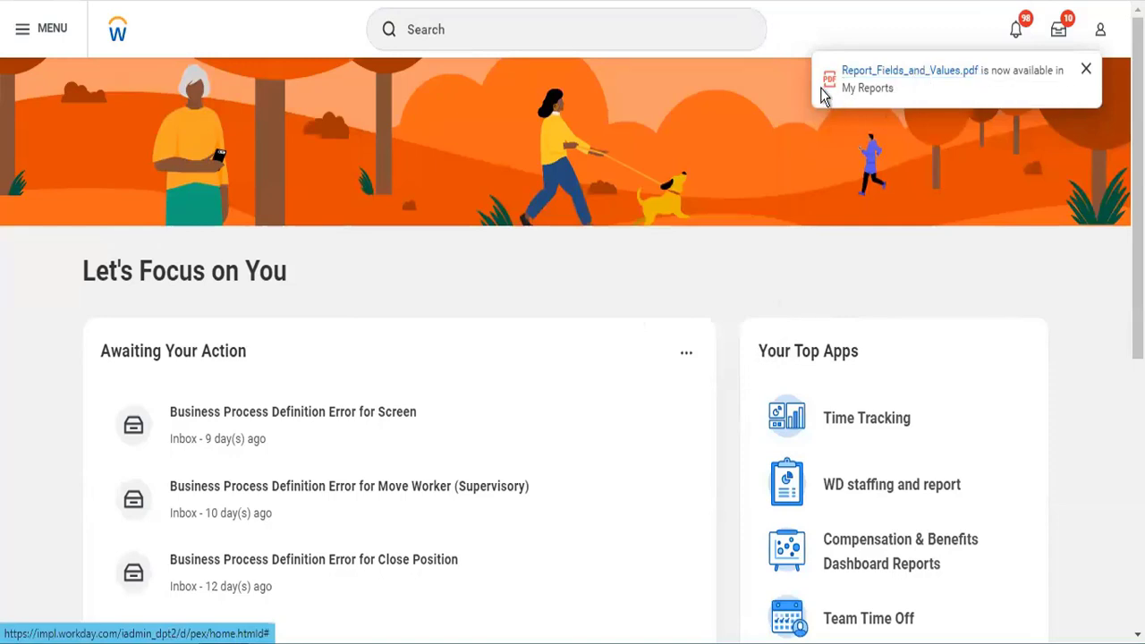
pyautogui.tripleClick(1038, 67)
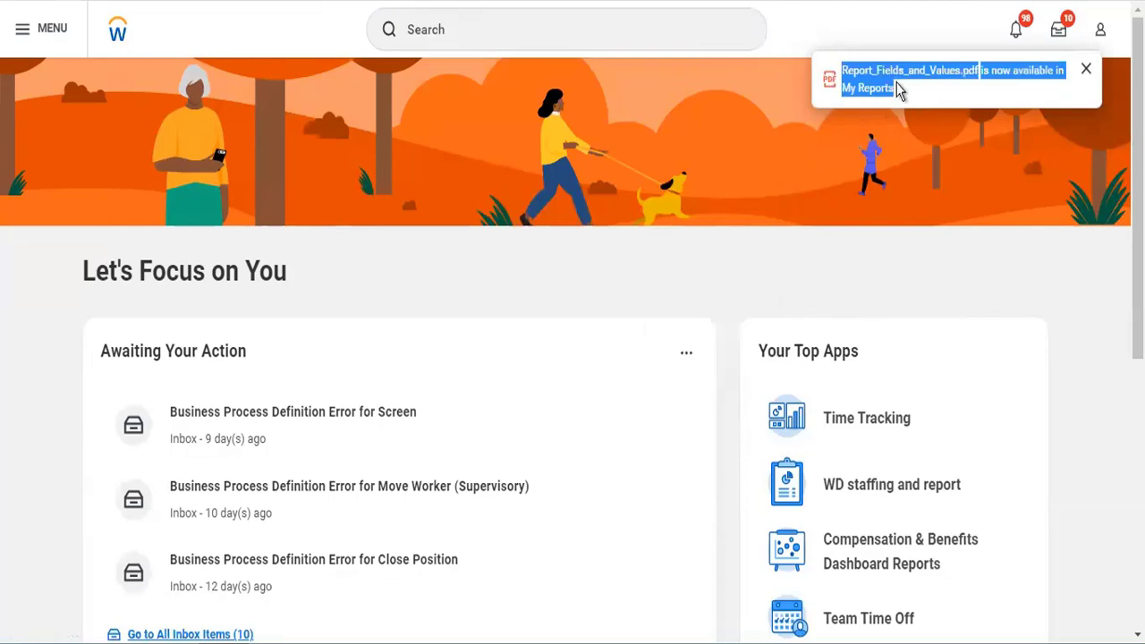
pyautogui.click(638, 313)
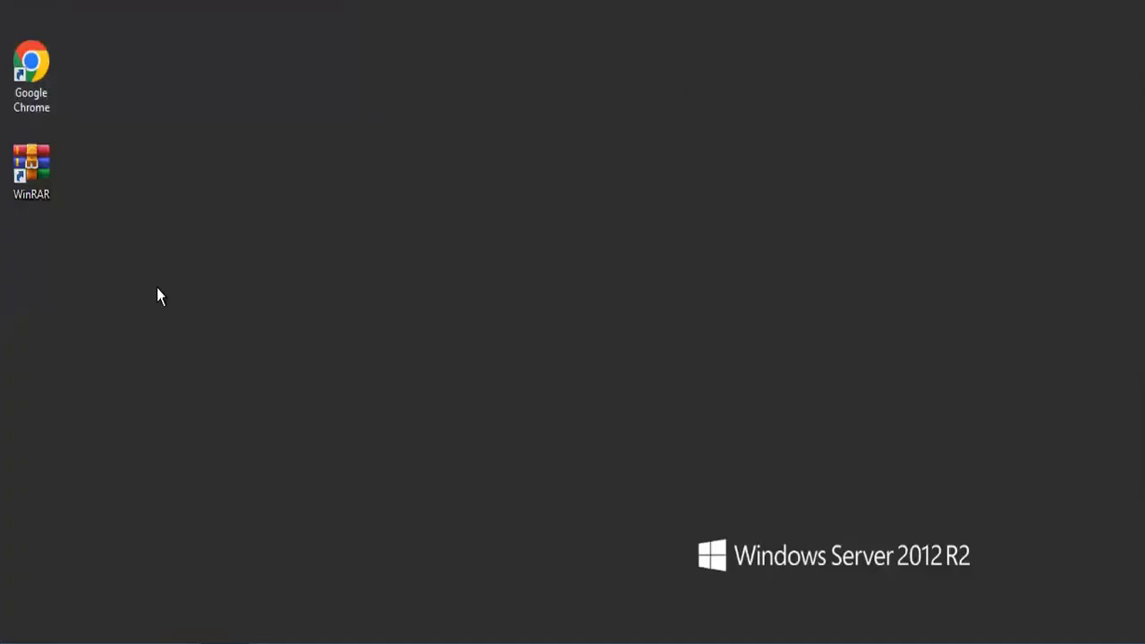
# - Switch to File Explorer and open the Downloads folder
pyautogui.press('super+e')
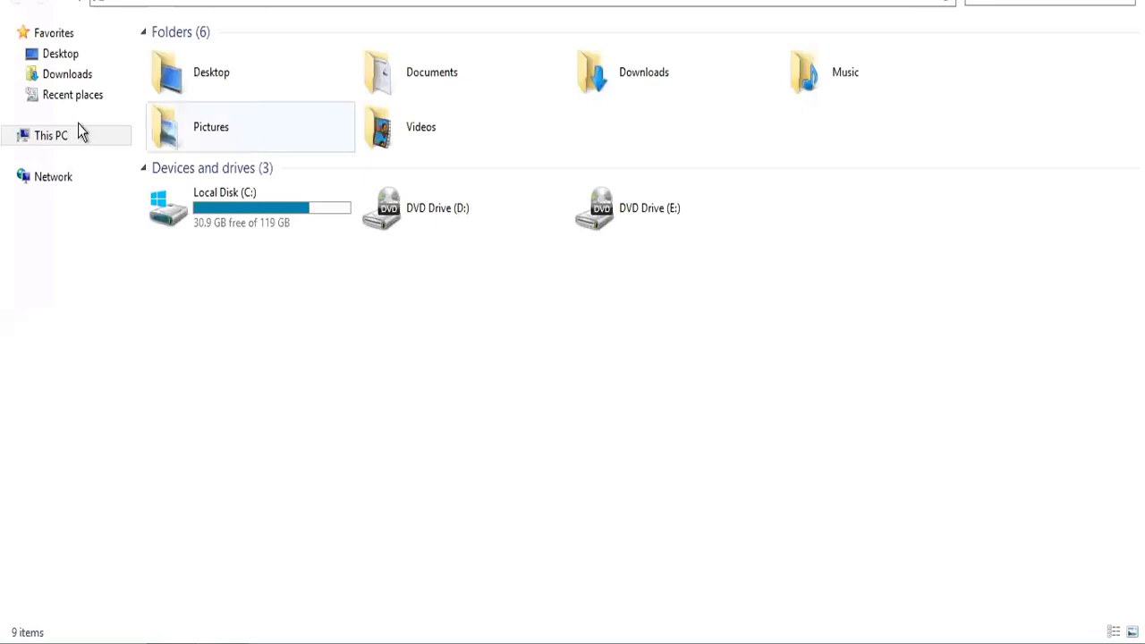
pyautogui.click(57, 56)
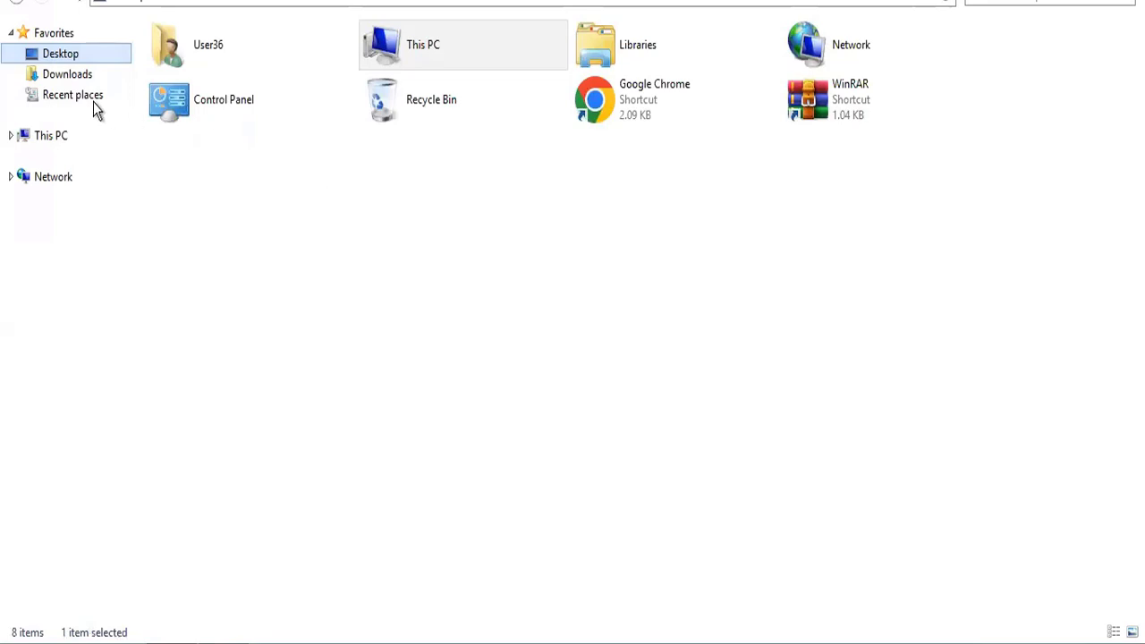
pyautogui.click(67, 74)
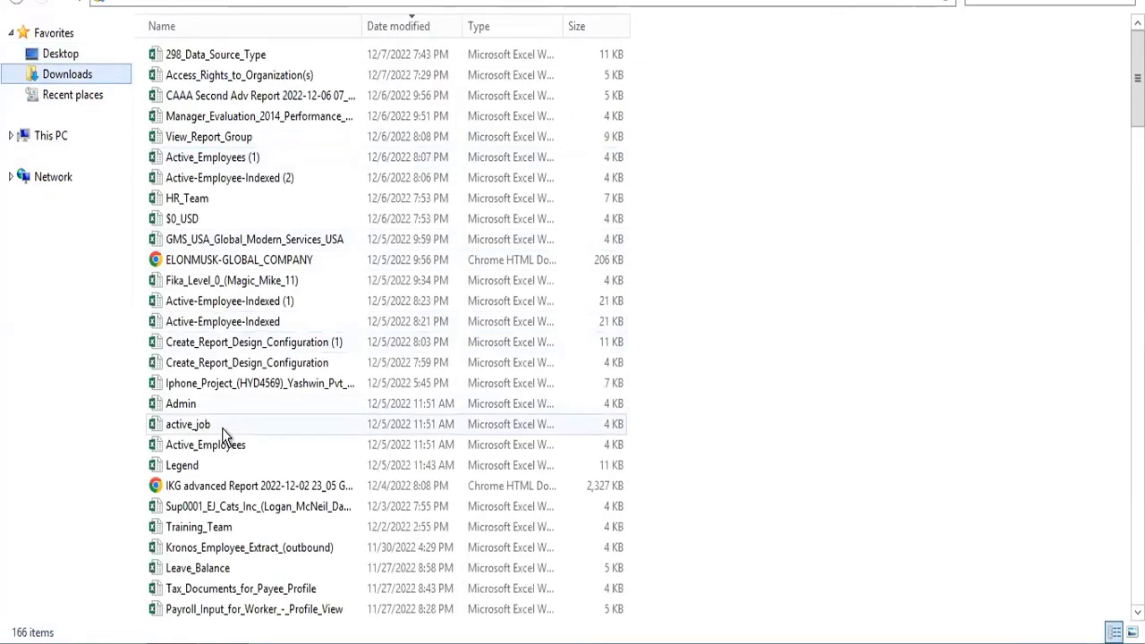
# - Check the Training_Team and Sup0001_EJ_Cats_Inc workbooks from Downloads, closing each one
pyautogui.doubleClick(206, 529)
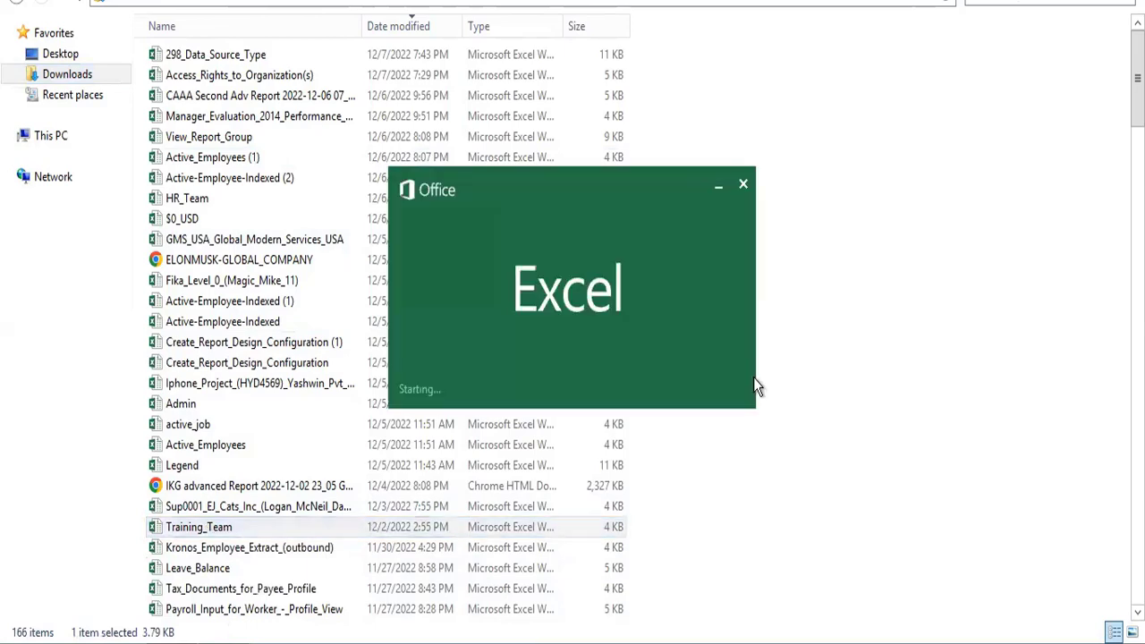
pyautogui.hotkey('alt', 'F4')
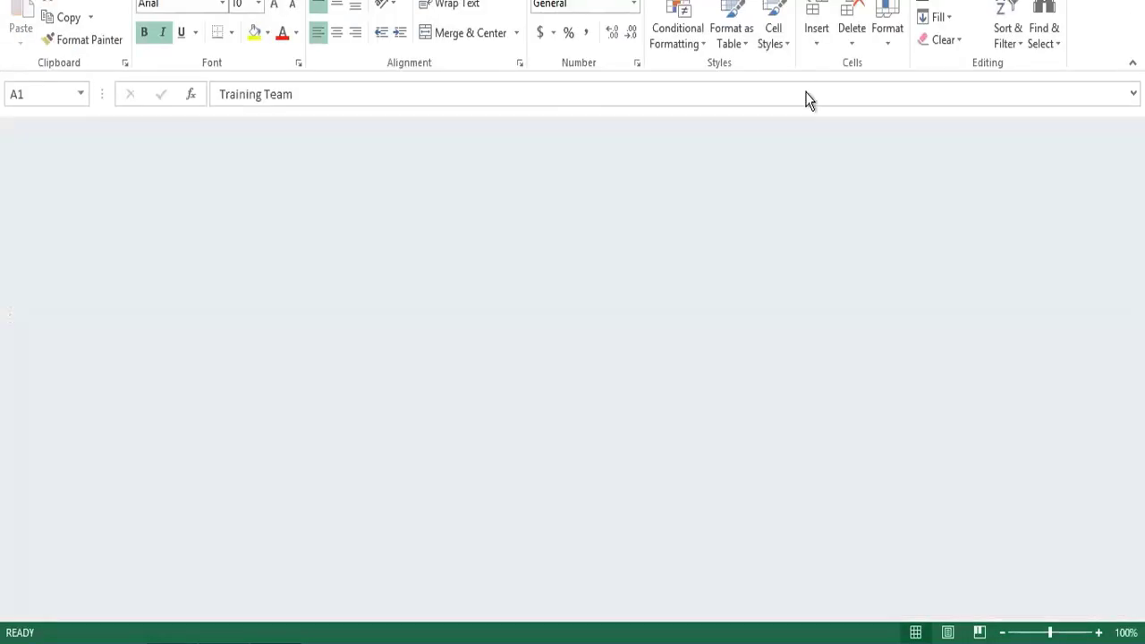
pyautogui.click(191, 509)
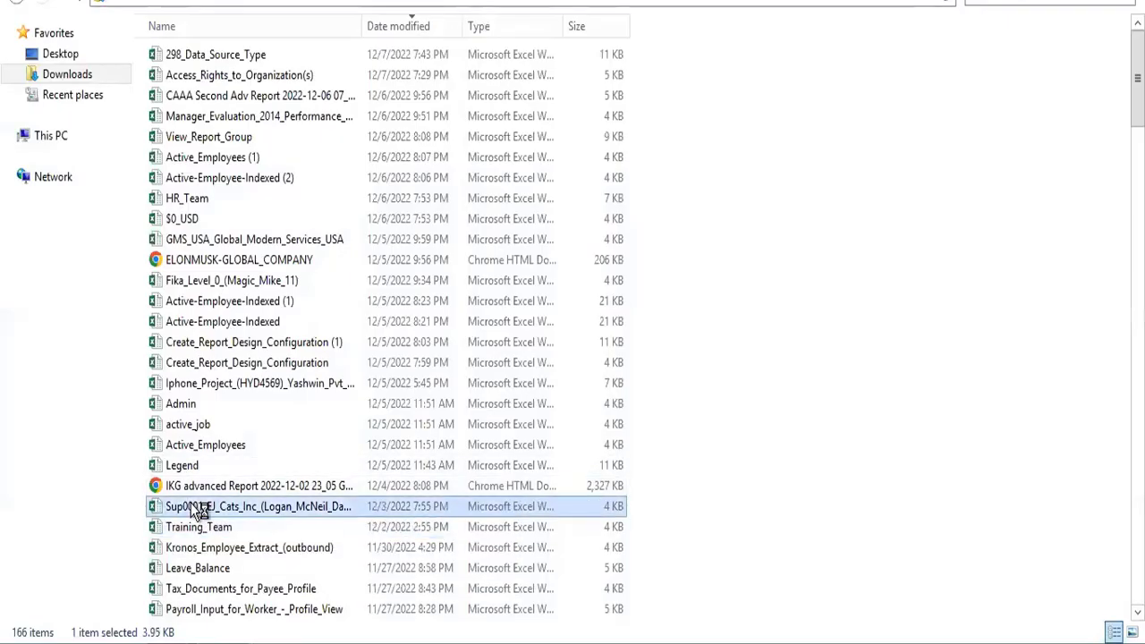
pyautogui.doubleClick(198, 508)
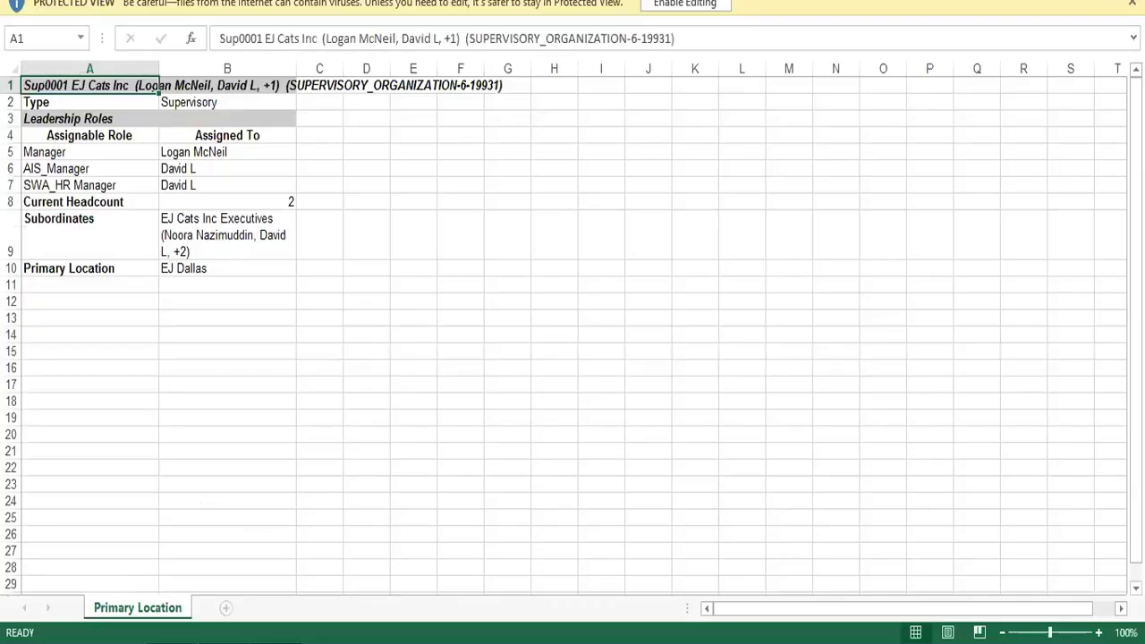
pyautogui.hotkey('alt', 'F4')
# - Check the contents of the Active_Employees workbook from Downloads and close it
pyautogui.click(211, 445)
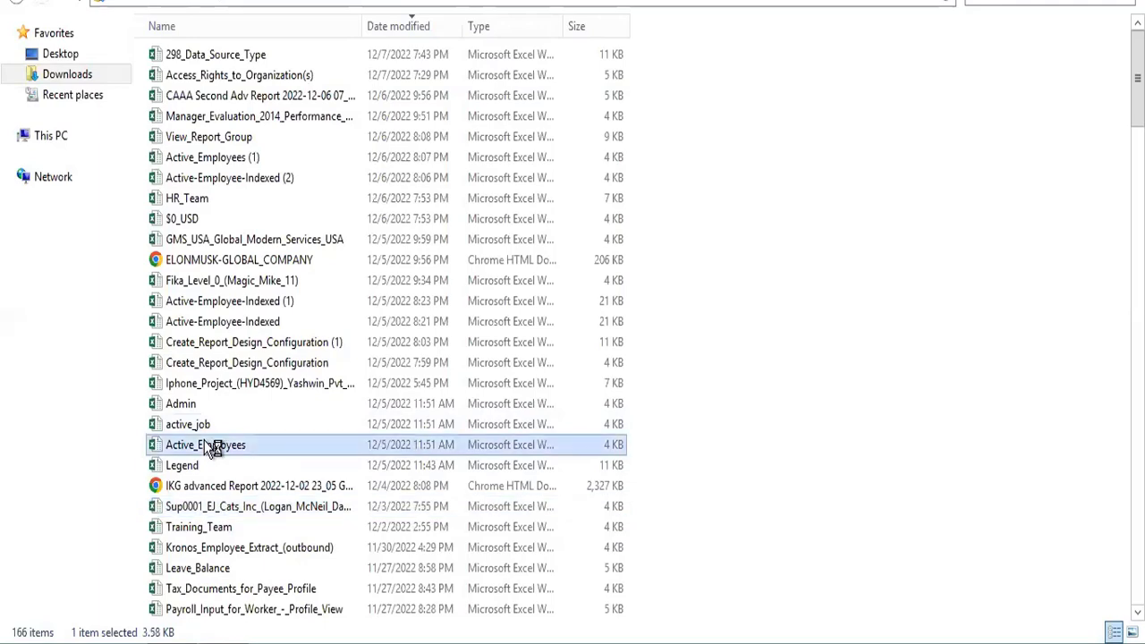
pyautogui.doubleClick(210, 445)
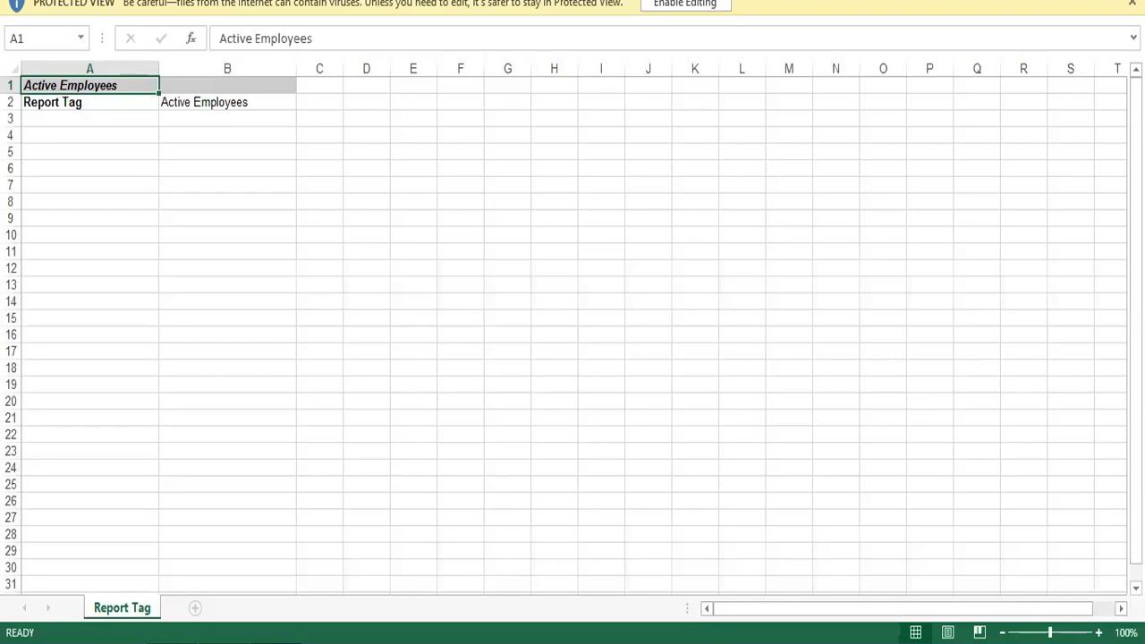
pyautogui.click(1132, 0)
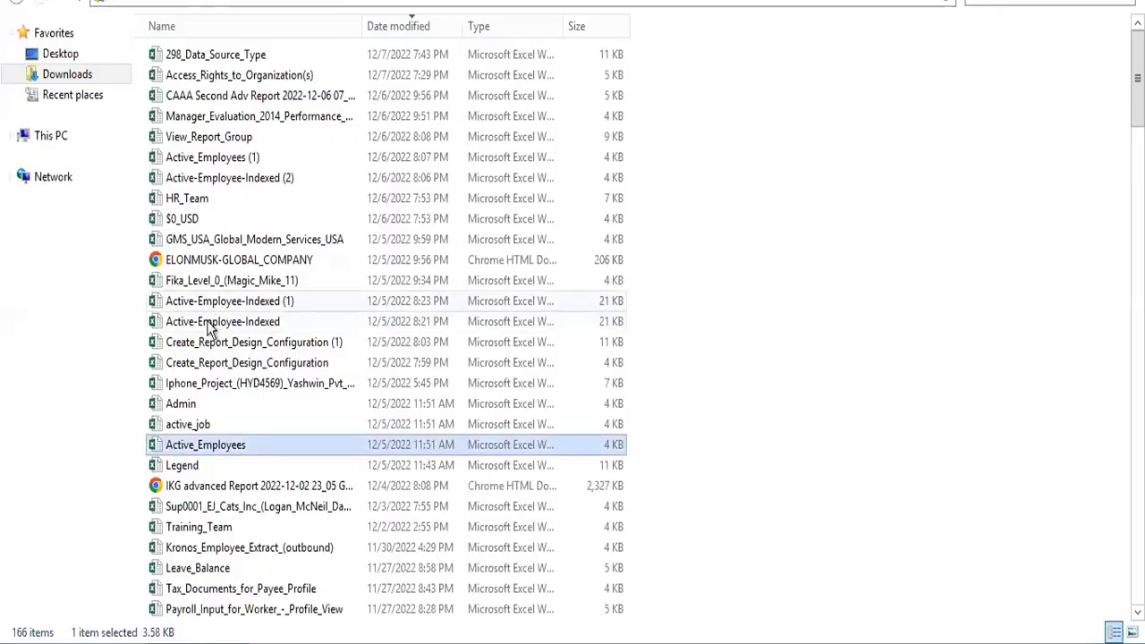
# - Open the Active-Employee-Indexed workbook and look over its Report Tag sheet up to the title in A1
pyautogui.doubleClick(209, 324)
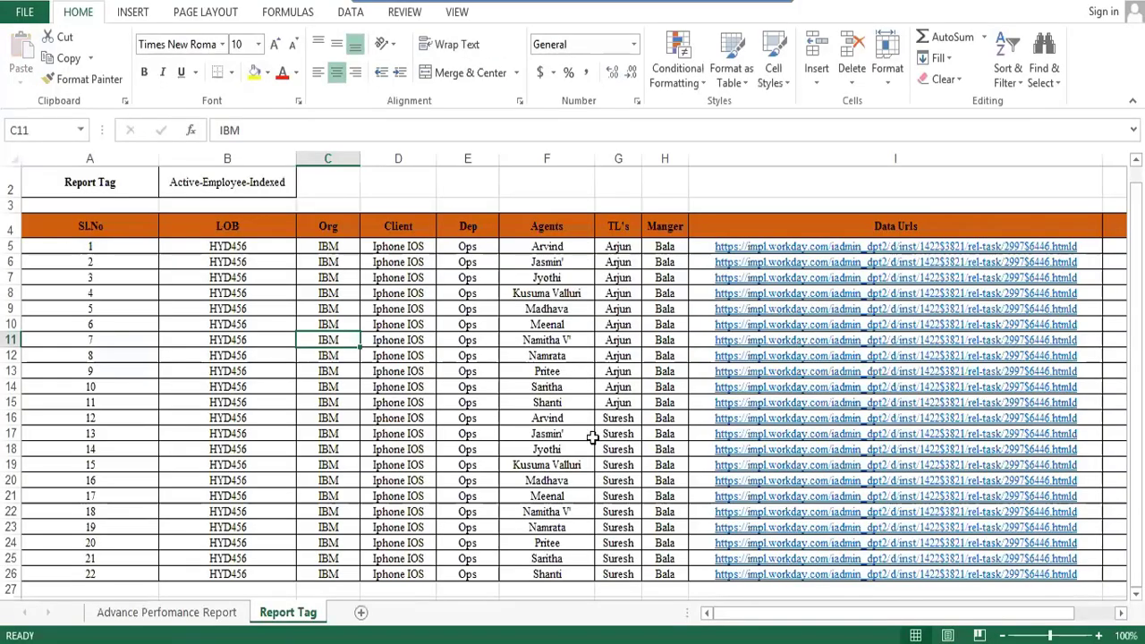
pyautogui.click(563, 430)
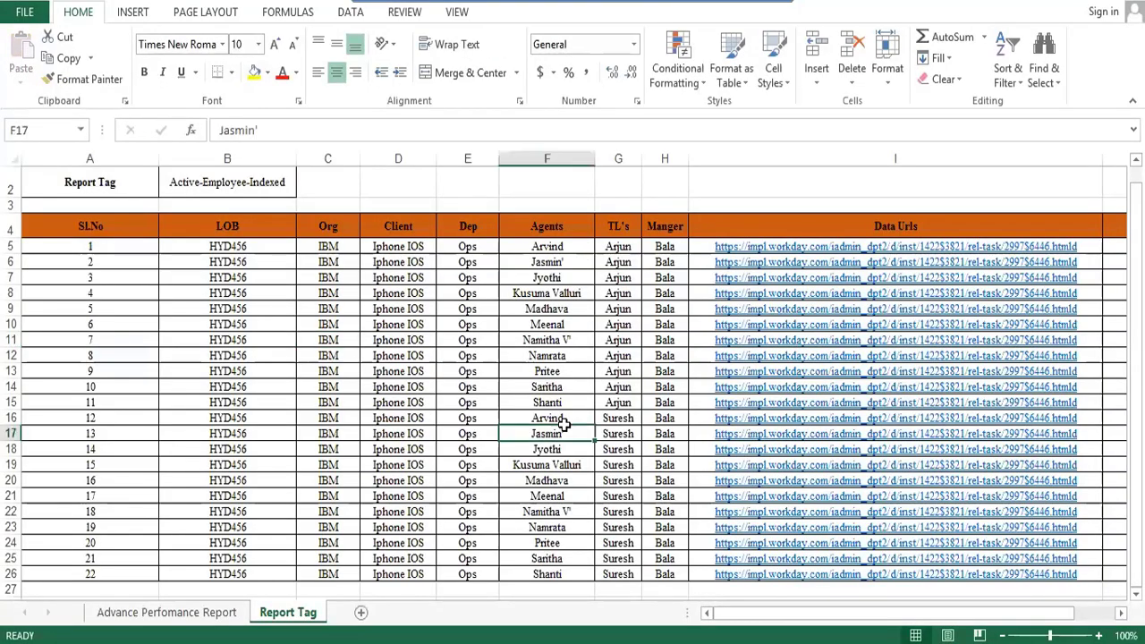
pyautogui.press('Left')
pyautogui.press('Left')
pyautogui.press('Left')
pyautogui.press('Left')
pyautogui.press('Left')
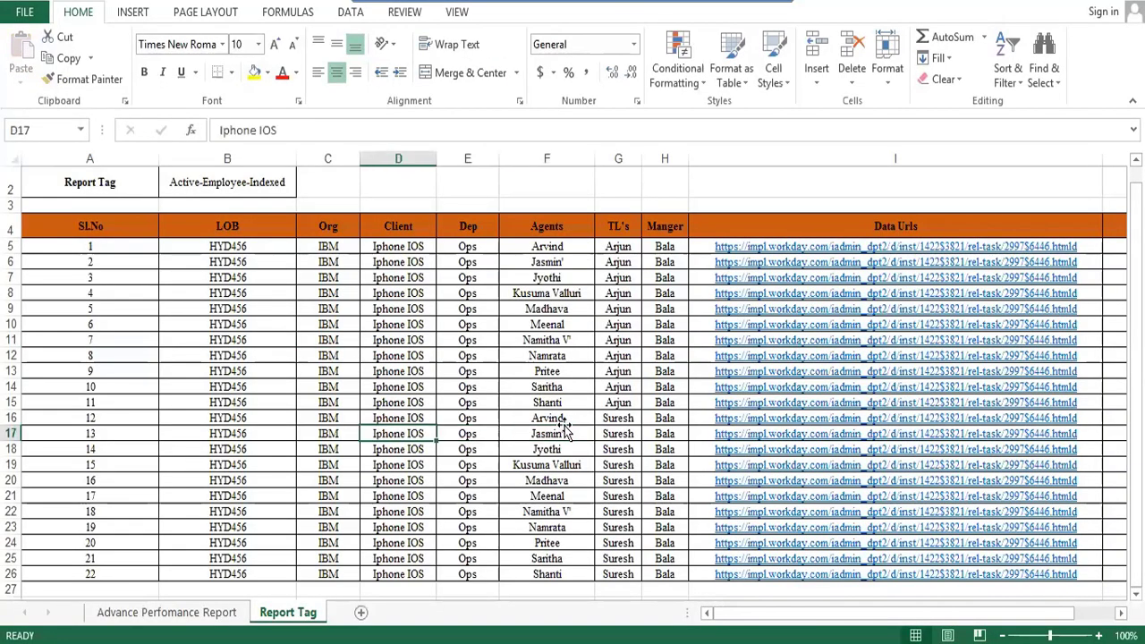
pyautogui.press('Up')
pyautogui.press('Up')
pyautogui.press('Up')
pyautogui.press('Up')
pyautogui.press('Up')
pyautogui.press('Up')
pyautogui.press('Up')
pyautogui.press('Up')
pyautogui.press('Up')
pyautogui.press('Up')
pyautogui.press('Up')
pyautogui.press('Up')
pyautogui.press('Up')
pyautogui.press('Up')
pyautogui.press('Up')
pyautogui.press('Up')
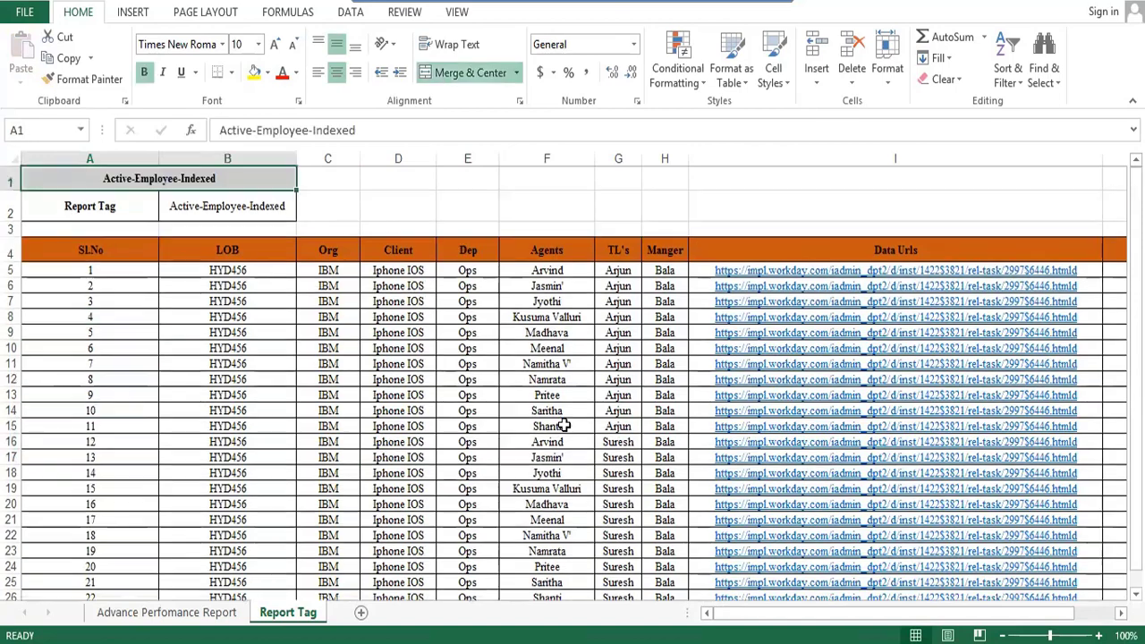
# - Examine row 9 of the Report Tag table from LOB across to the % WC column
pyautogui.press('Down')
pyautogui.press('Down')
pyautogui.press('Down')
pyautogui.press('Down')
pyautogui.press('Down')
pyautogui.press('Down')
pyautogui.press('Down')
pyautogui.press('Down')
pyautogui.press('Right')
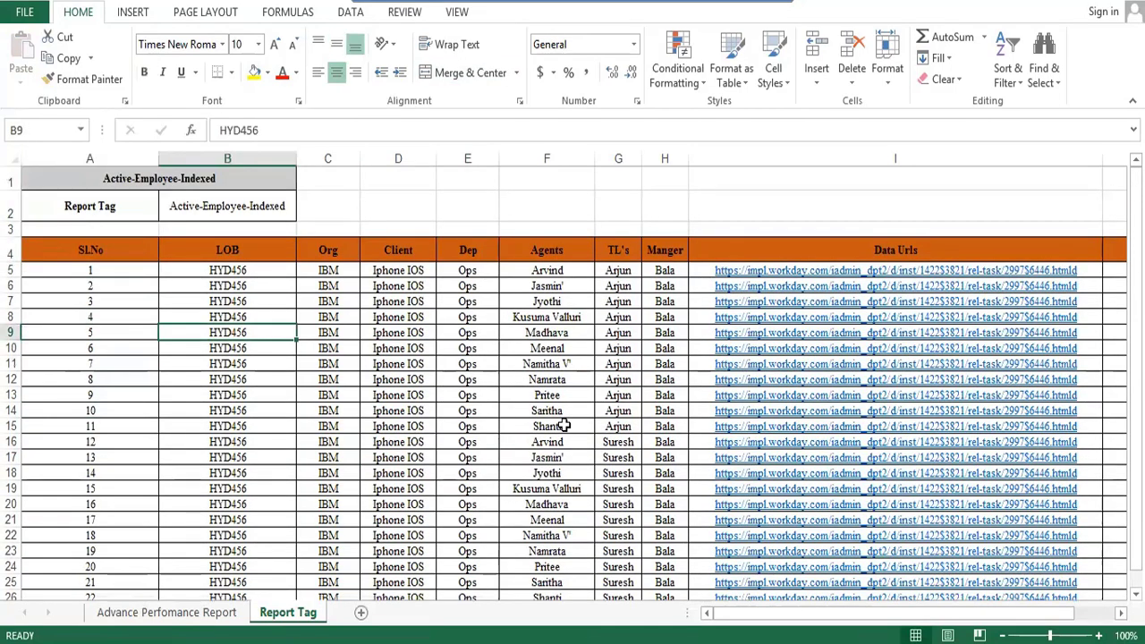
pyautogui.press('Right')
pyautogui.press('Right')
pyautogui.press('Right')
pyautogui.press('Right')
pyautogui.press('Right')
pyautogui.press('Right')
pyautogui.press('Right')
pyautogui.press('Right')
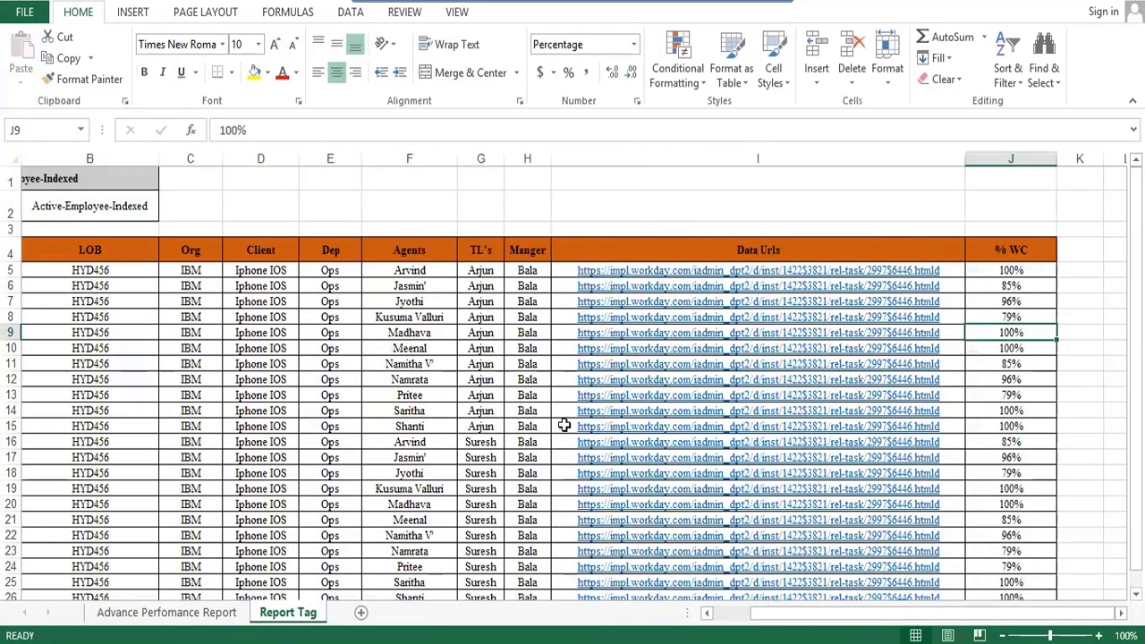
# - Review row 9 back to the LOB column and return to the Active-Employee-Indexed title in A1
pyautogui.press('Left')
pyautogui.press('Left')
pyautogui.press('Left')
pyautogui.press('Left')
pyautogui.press('Left')
pyautogui.press('Left')
pyautogui.press('Left')
pyautogui.press('Left')
pyautogui.press('Left')
pyautogui.press('Right')
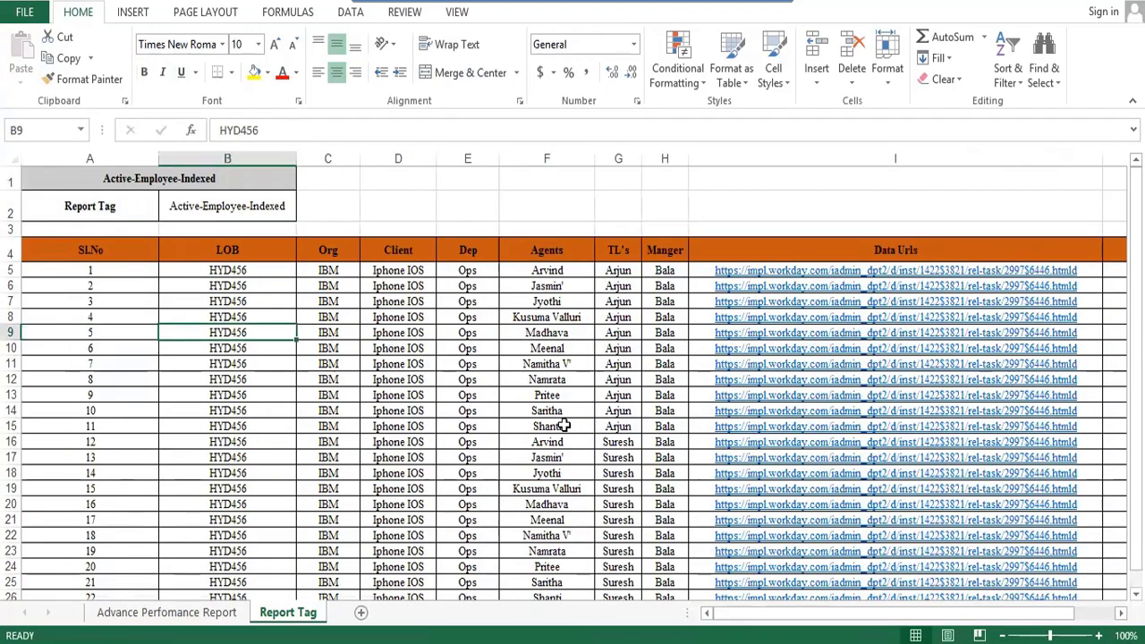
pyautogui.press('Up')
pyautogui.press('Up')
pyautogui.press('Up')
pyautogui.press('Up')
pyautogui.press('Up')
pyautogui.press('Up')
pyautogui.press('Up')
pyautogui.press('Up')
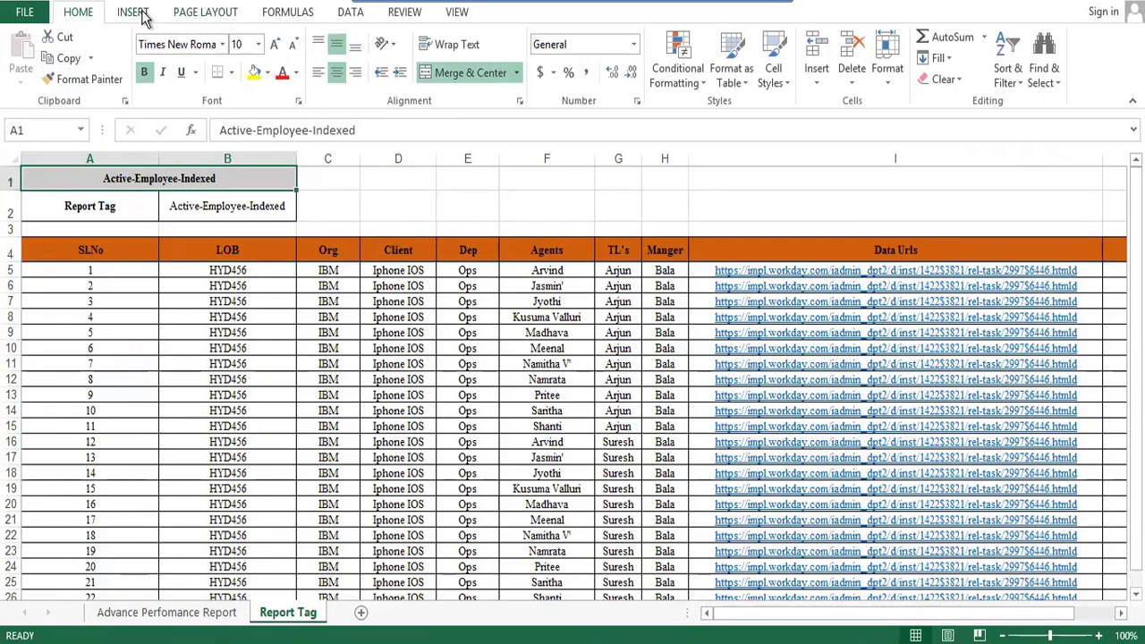
# - Create a PivotChart with a PivotTable on a new worksheet from the Report Tag table, range A4:J26
pyautogui.click(127, 296)
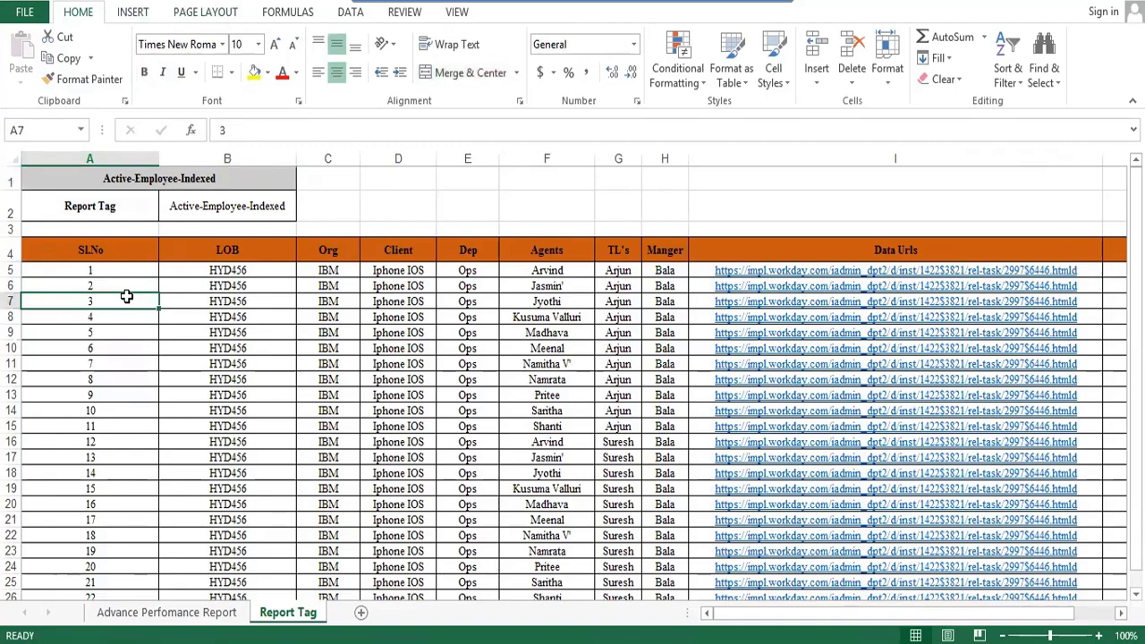
pyautogui.hotkey('ctrl', 'a')
pyautogui.click(134, 15)
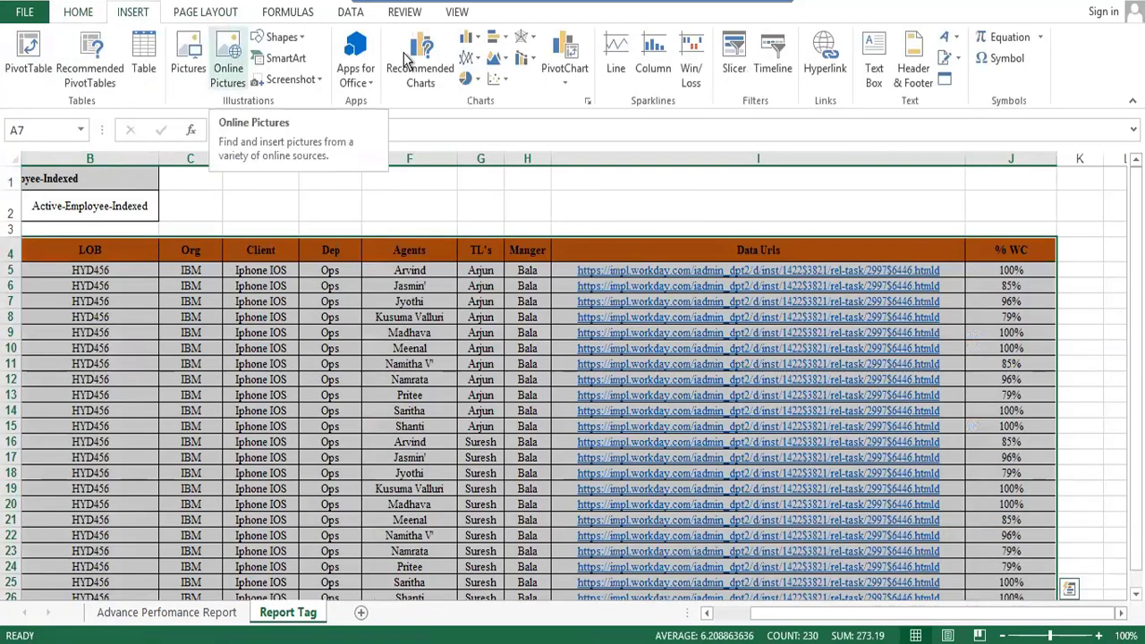
pyautogui.click(567, 86)
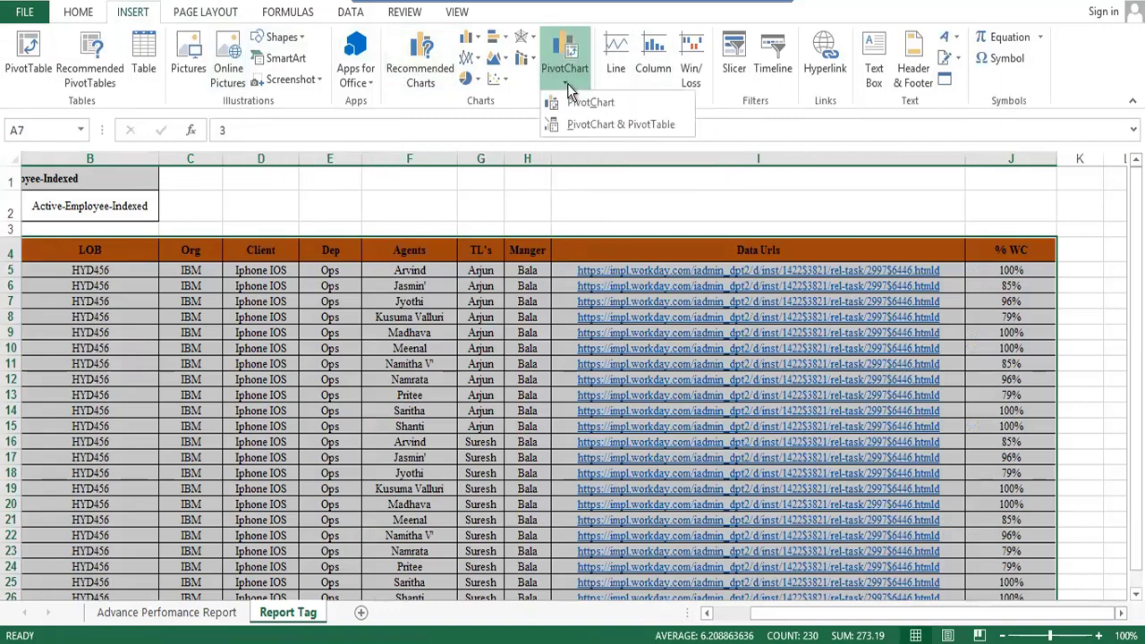
pyautogui.click(623, 127)
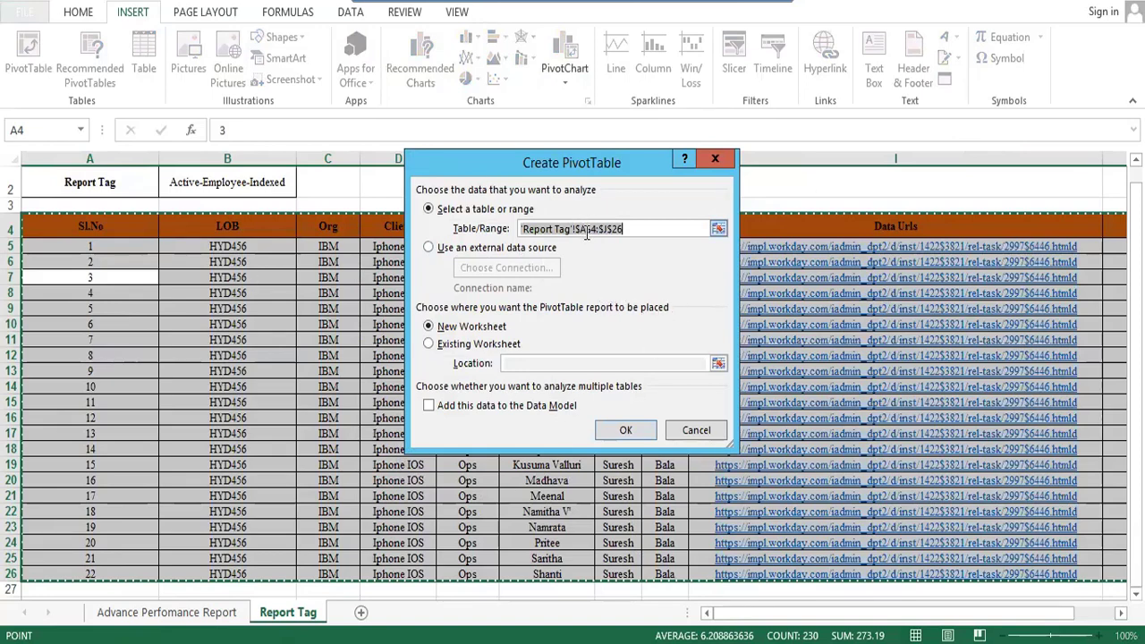
pyautogui.click(626, 432)
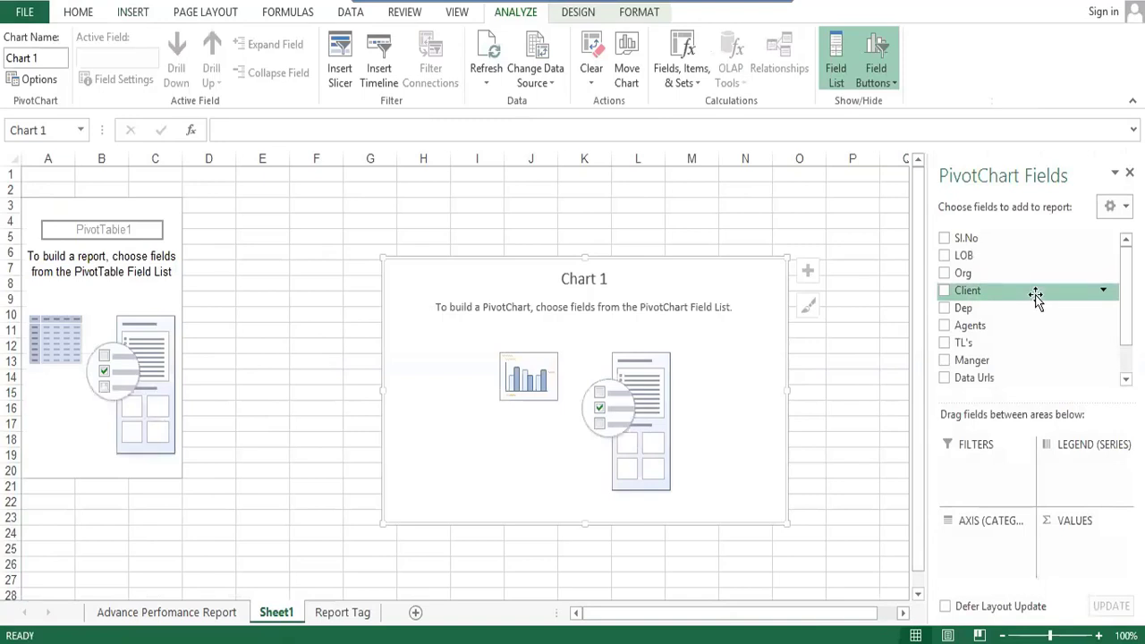
# - Set LOB as the PivotChart's report filter and Org as its axis category
pyautogui.scroll(-3, 1036, 297)
pyautogui.scroll(2, 1035, 297)
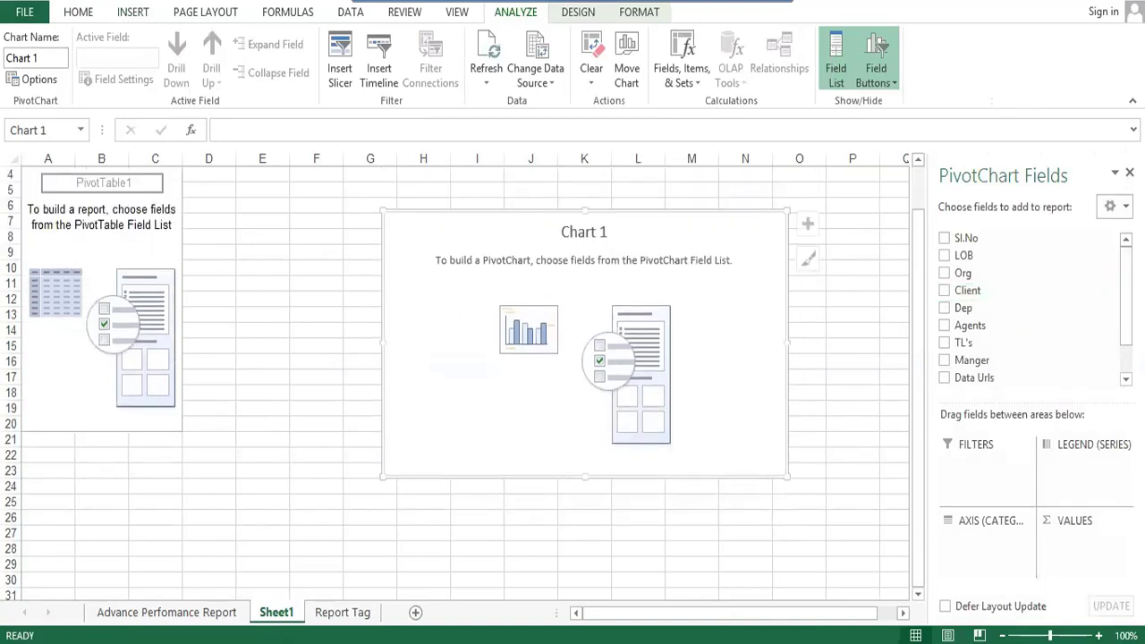
pyautogui.scroll(-1, 1036, 307)
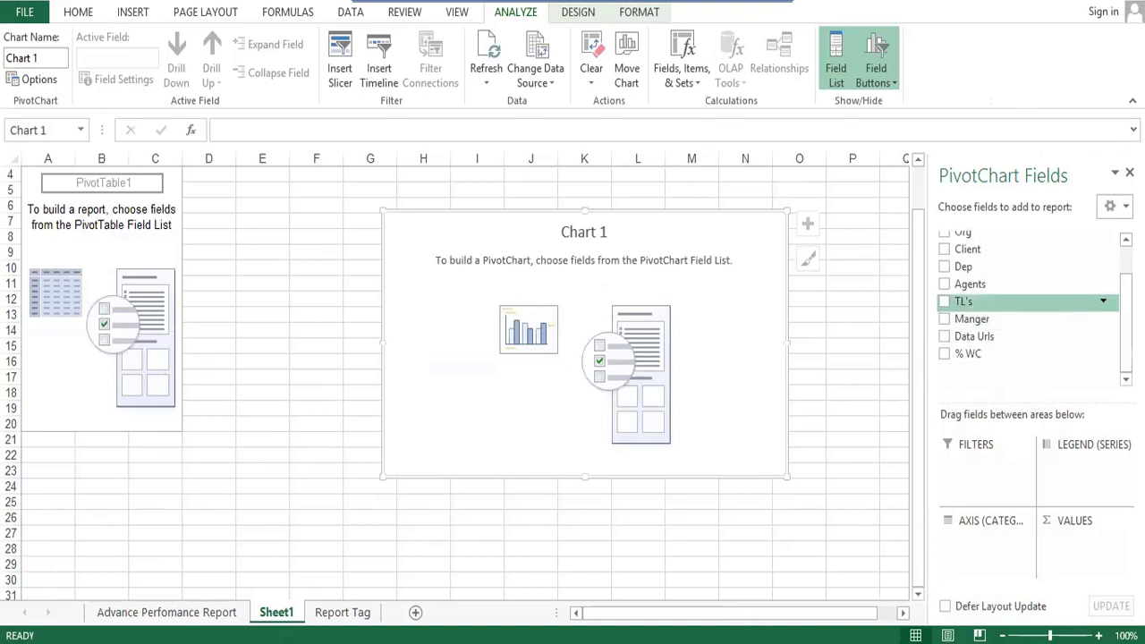
pyautogui.scroll(1, 985, 273)
pyautogui.moveTo(989, 257); pyautogui.dragTo(976, 467)
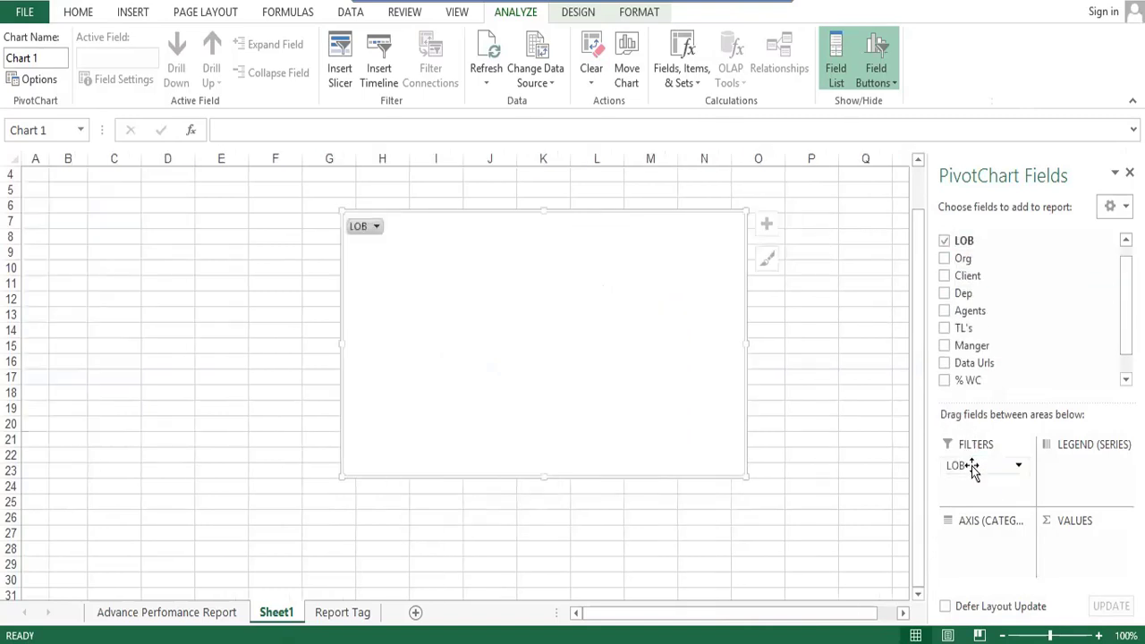
pyautogui.moveTo(965, 260); pyautogui.dragTo(1007, 544)
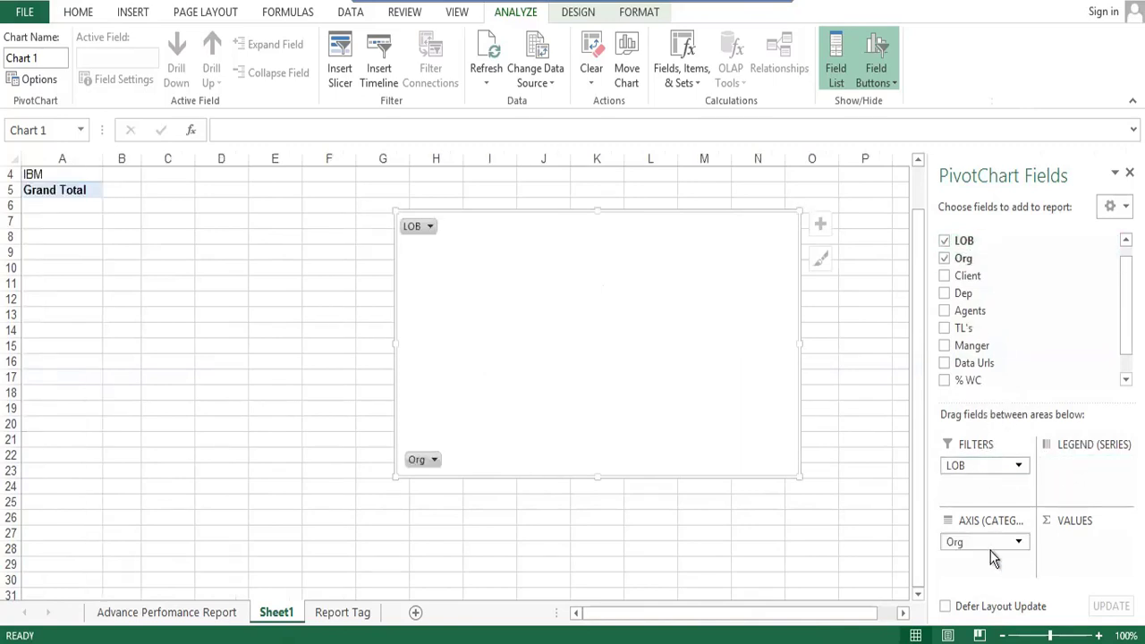
# - Add Client and TL's to the PivotChart's legend series and sum % WC as its values
pyautogui.moveTo(980, 279); pyautogui.dragTo(1085, 467)
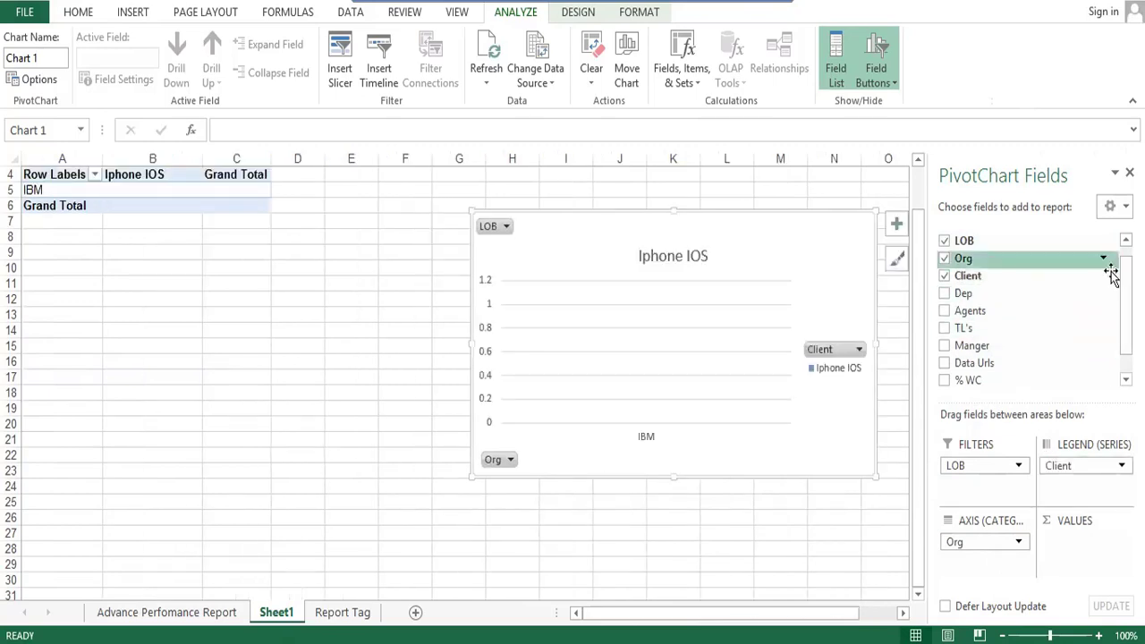
pyautogui.moveTo(1127, 304)
pyautogui.mouseDown()
pyautogui.moveTo(1127, 321)
pyautogui.moveTo(1127, 306)
pyautogui.mouseUp()
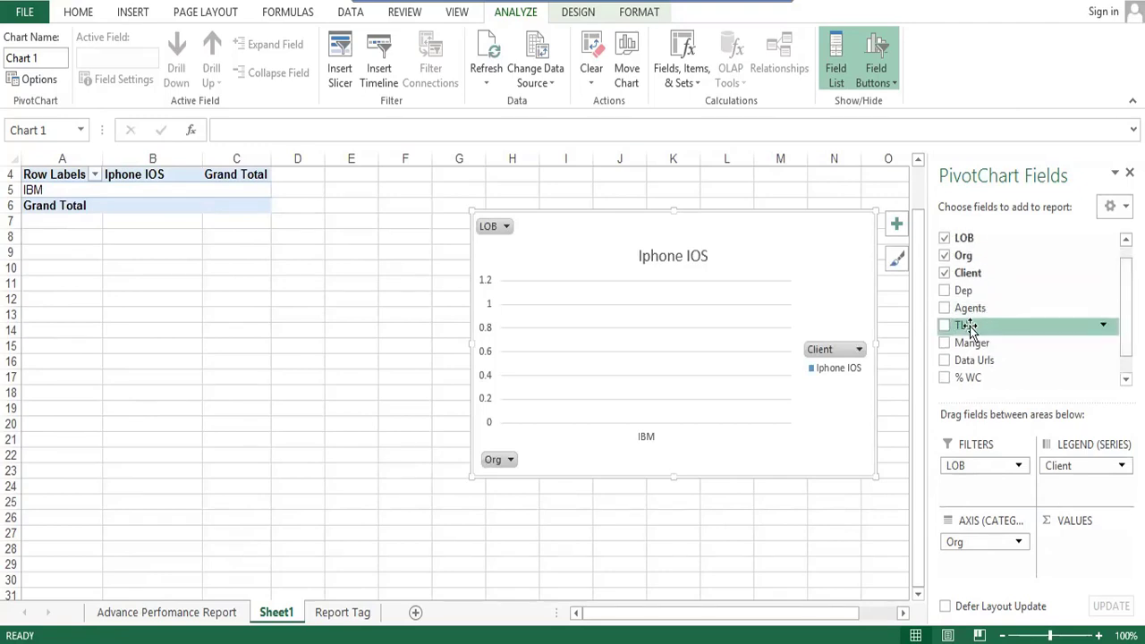
pyautogui.moveTo(969, 326); pyautogui.dragTo(1065, 493)
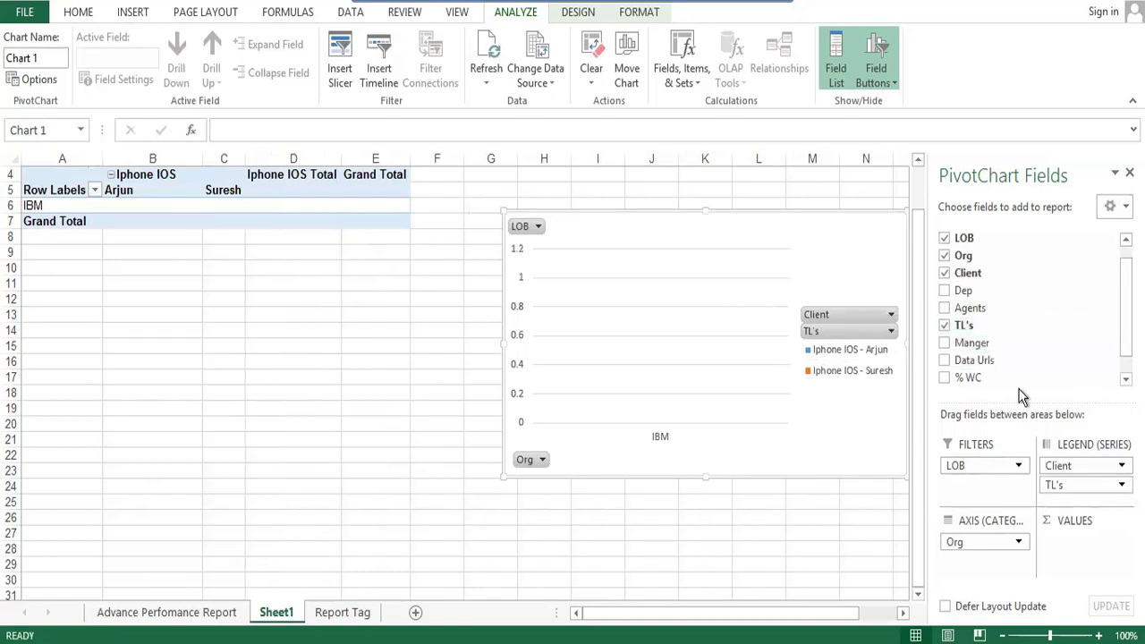
pyautogui.moveTo(967, 376); pyautogui.dragTo(1076, 580)
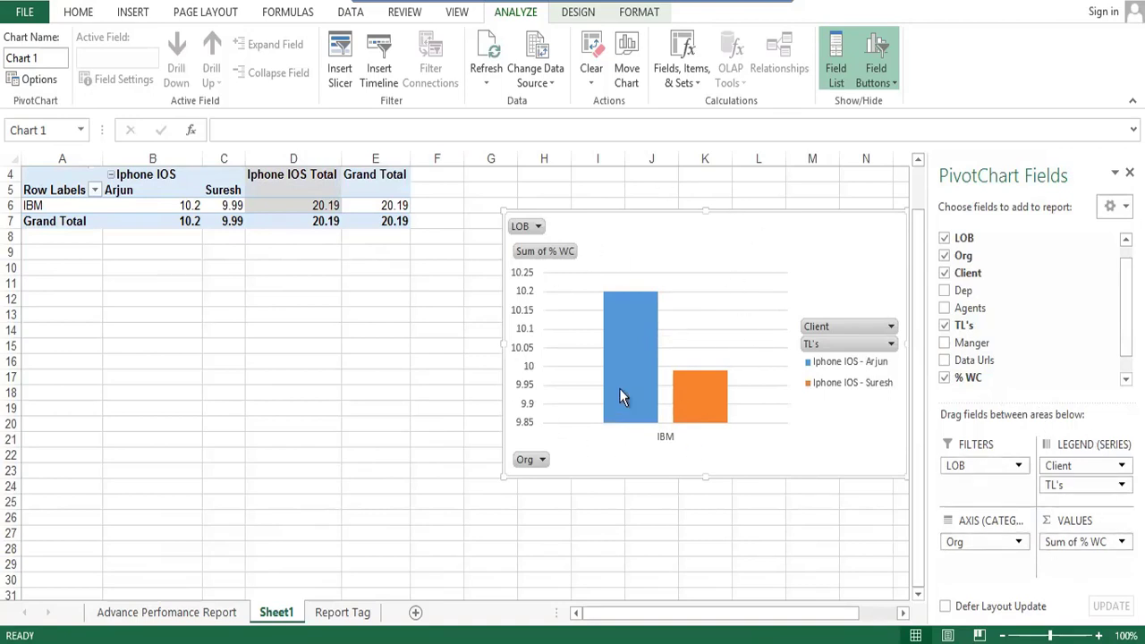
pyautogui.moveTo(650, 353)
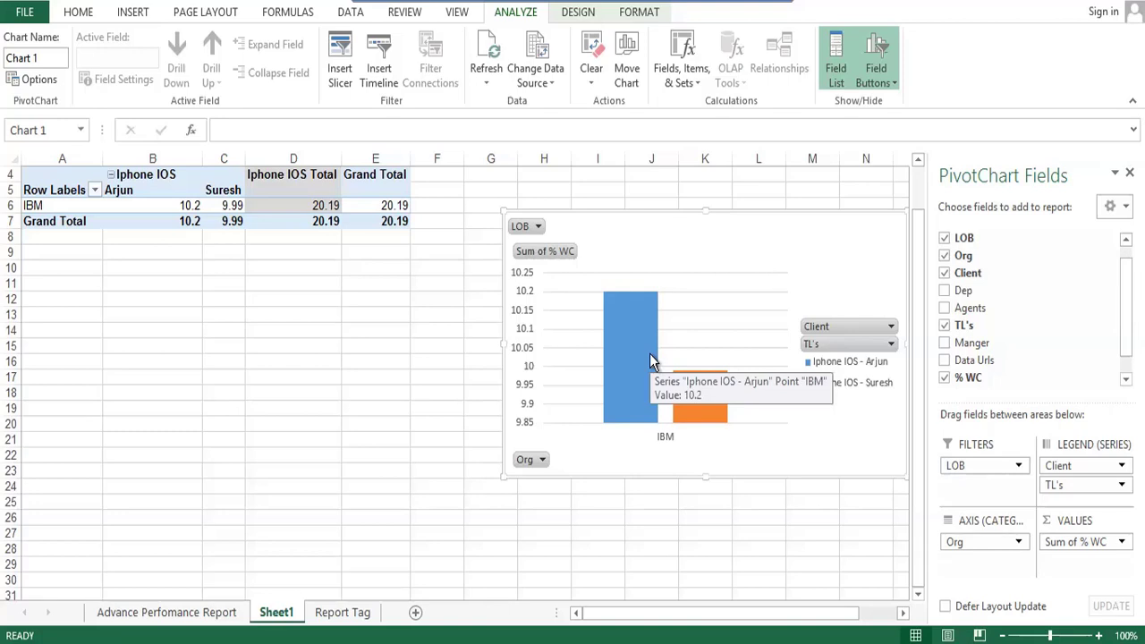
# - Rename the new pivot sheet PTG and go to the Advance Perfomance Report sheet
pyautogui.rightClick(274, 612)
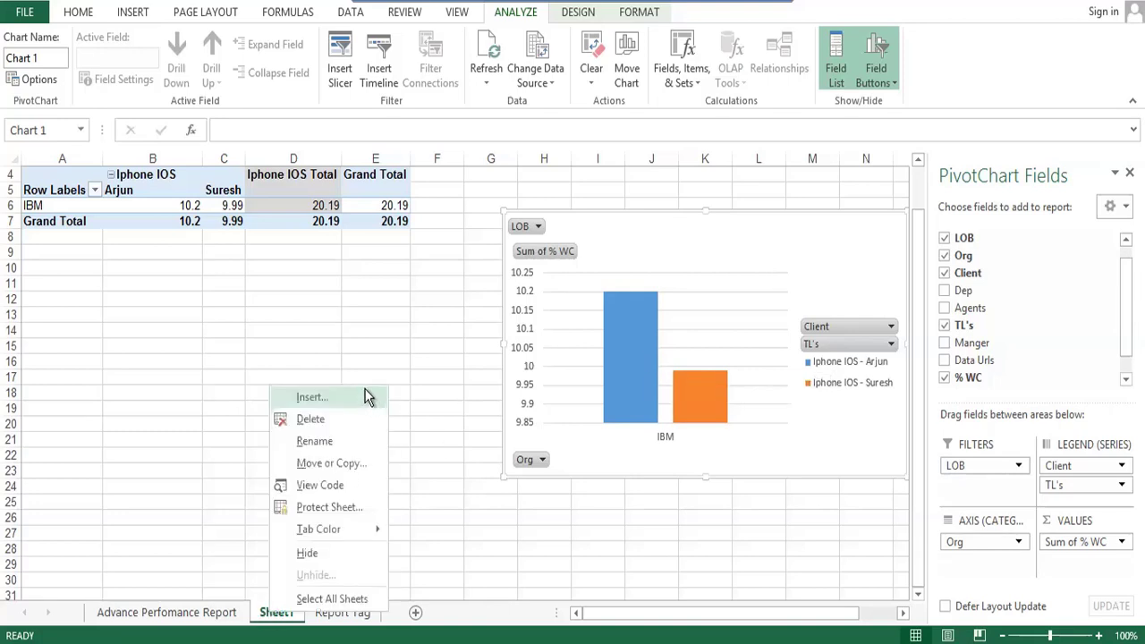
pyautogui.click(314, 441)
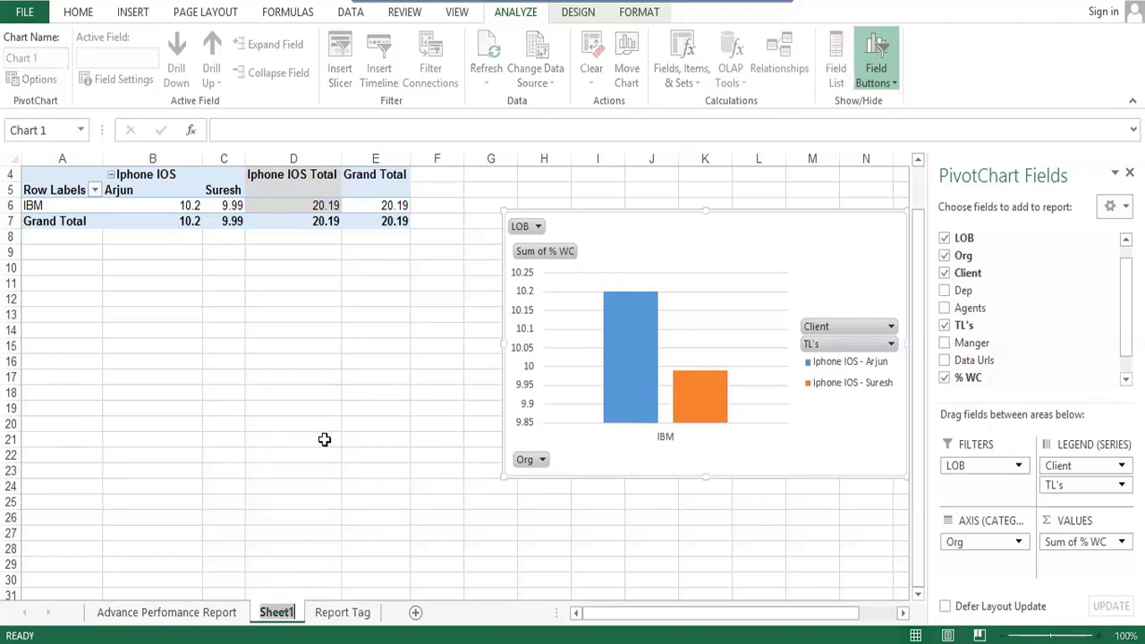
pyautogui.write('PTG')
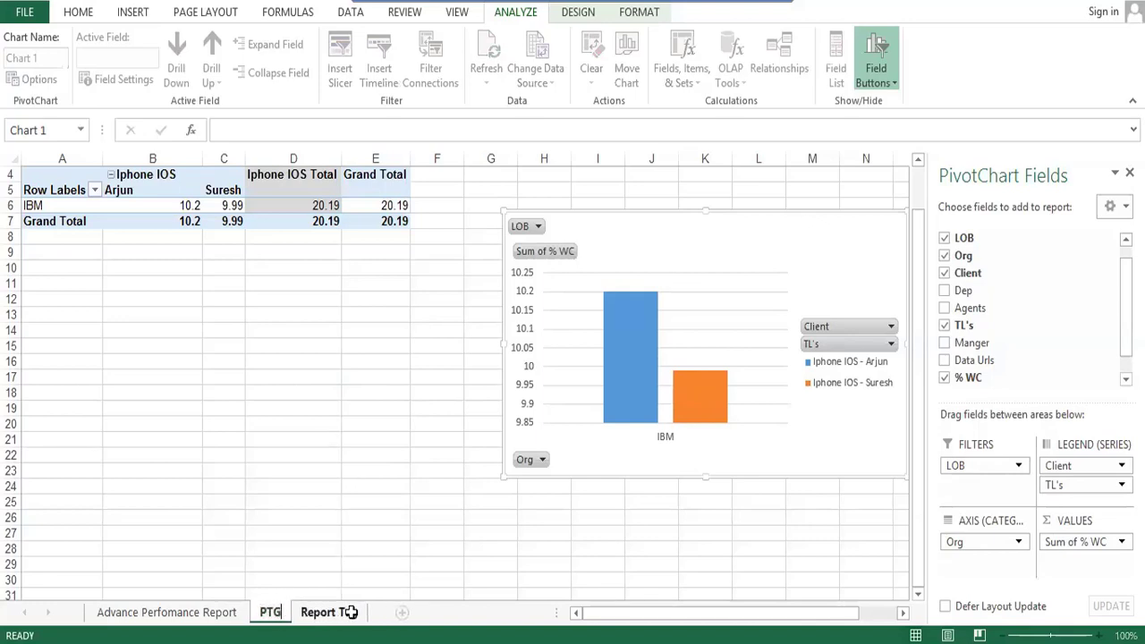
pyautogui.click(174, 617)
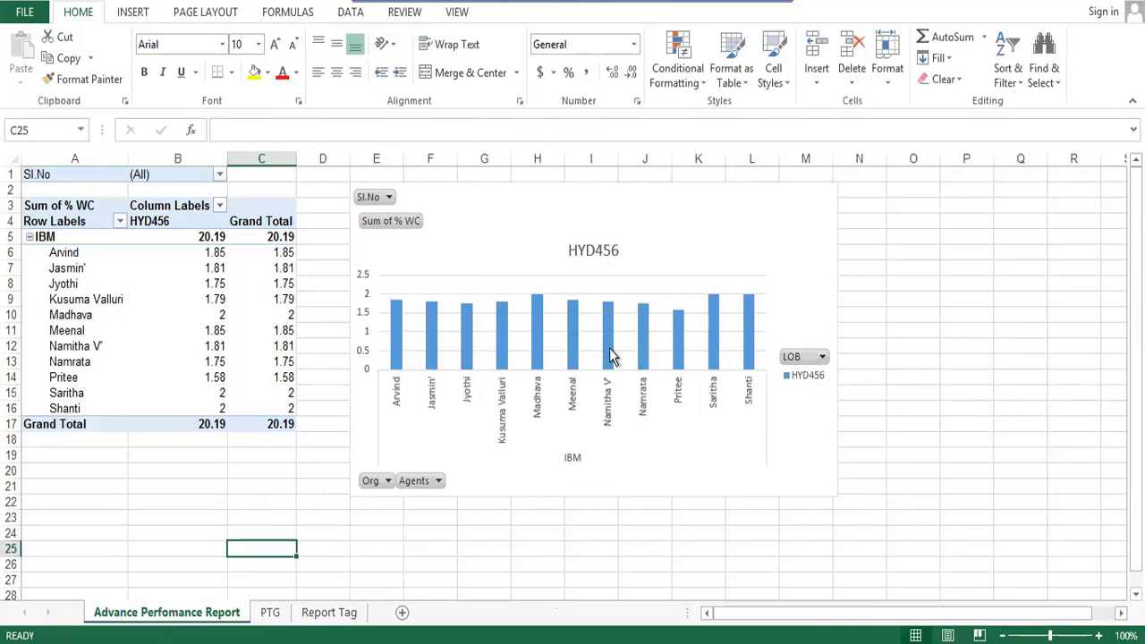
# - Pass through the PTG sheet to the Report Tag sheet and rename it Data
pyautogui.click(270, 612)
pyautogui.click(327, 613)
pyautogui.rightClick(332, 616)
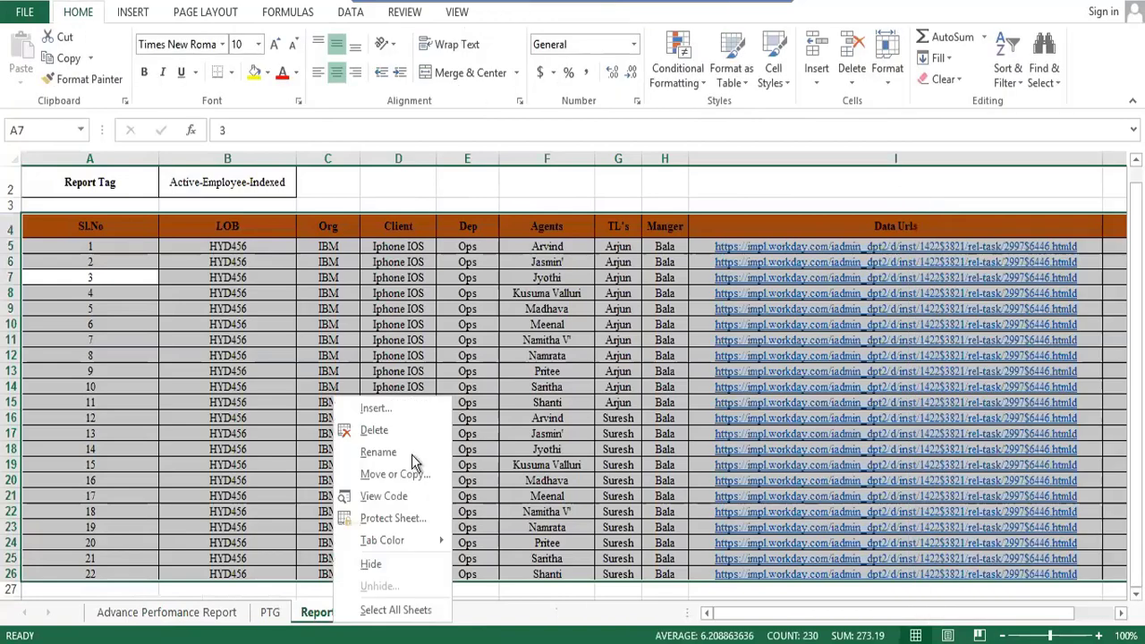
pyautogui.click(385, 452)
pyautogui.write('D')
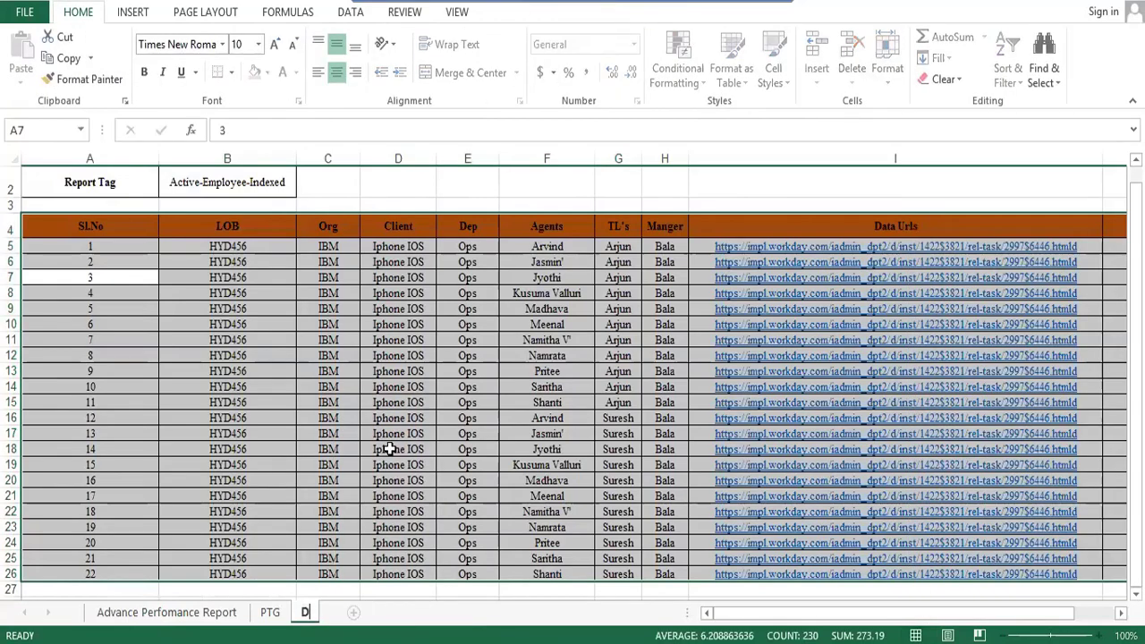
pyautogui.write('ata')
pyautogui.press('Return')
# - Examine row 11 of the Data table across its columns from Sl.No to beyond % WC
pyautogui.click(333, 340)
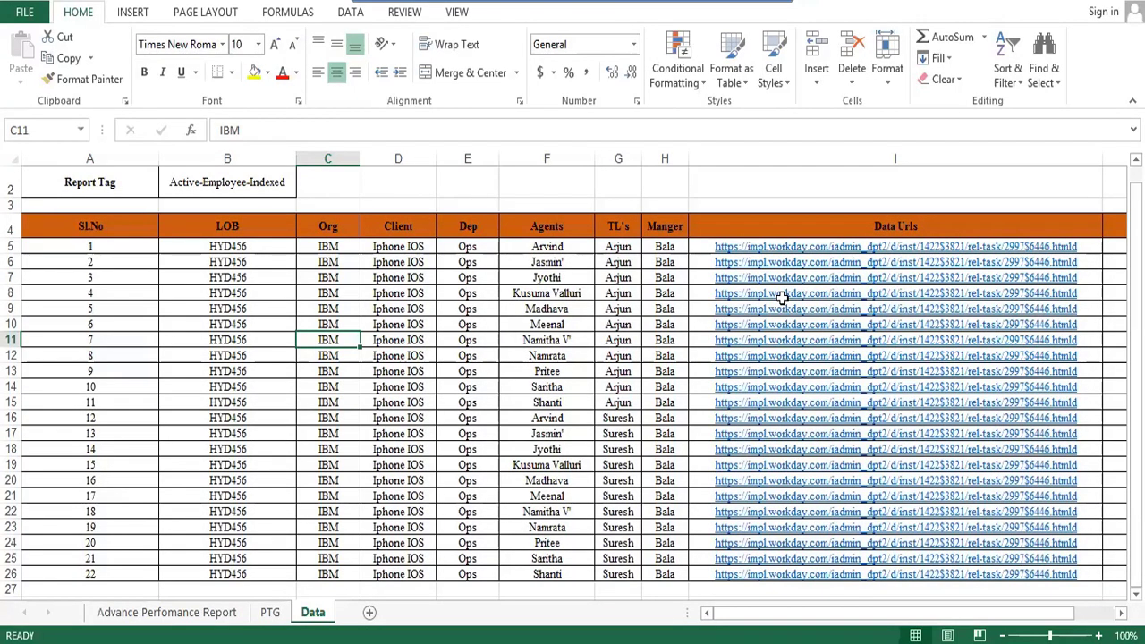
pyautogui.press('Left')
pyautogui.press('Right')
pyautogui.hotkey('ctrl', 'Right')
pyautogui.hotkey('ctrl', 'Right')
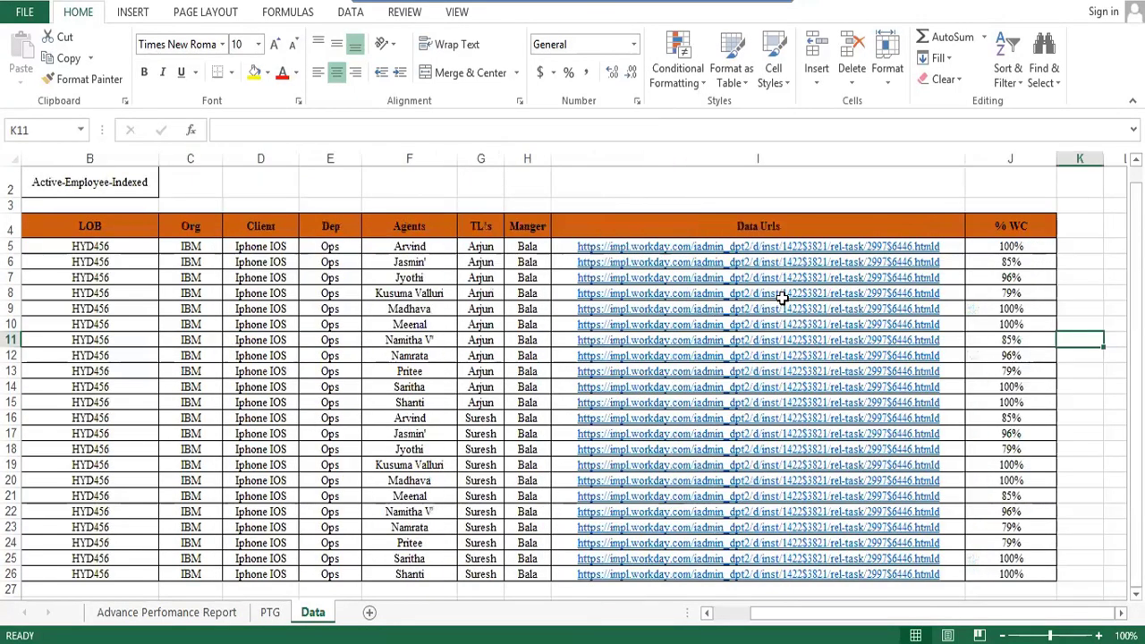
pyautogui.press('Right')
pyautogui.press('Home')
pyautogui.press('Right')
pyautogui.press('Right')
pyautogui.press('Right')
pyautogui.press('Right')
pyautogui.press('Right')
pyautogui.press('Right')
pyautogui.press('Right')
pyautogui.press('Right')
pyautogui.press('Right')
pyautogui.press('Right')
pyautogui.press('Right')
pyautogui.press('Right')
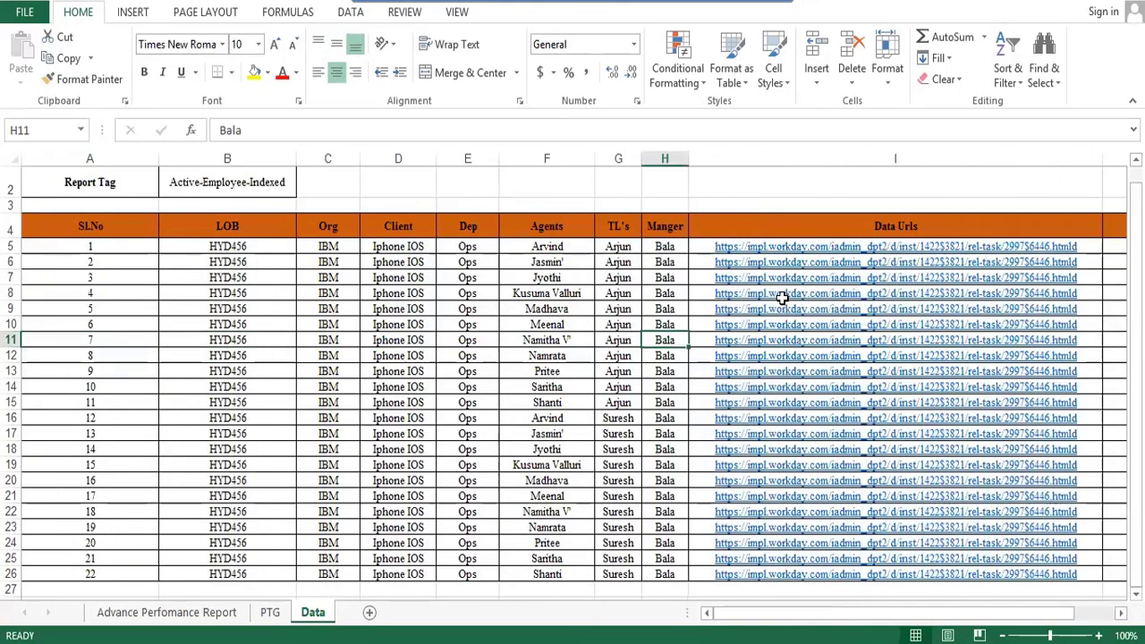
# - Review row 11 back to the TL's column and go up to its header in G4
pyautogui.press('Left')
pyautogui.press('Left')
pyautogui.press('Left')
pyautogui.press('Left')
pyautogui.press('Left')
pyautogui.press('Left')
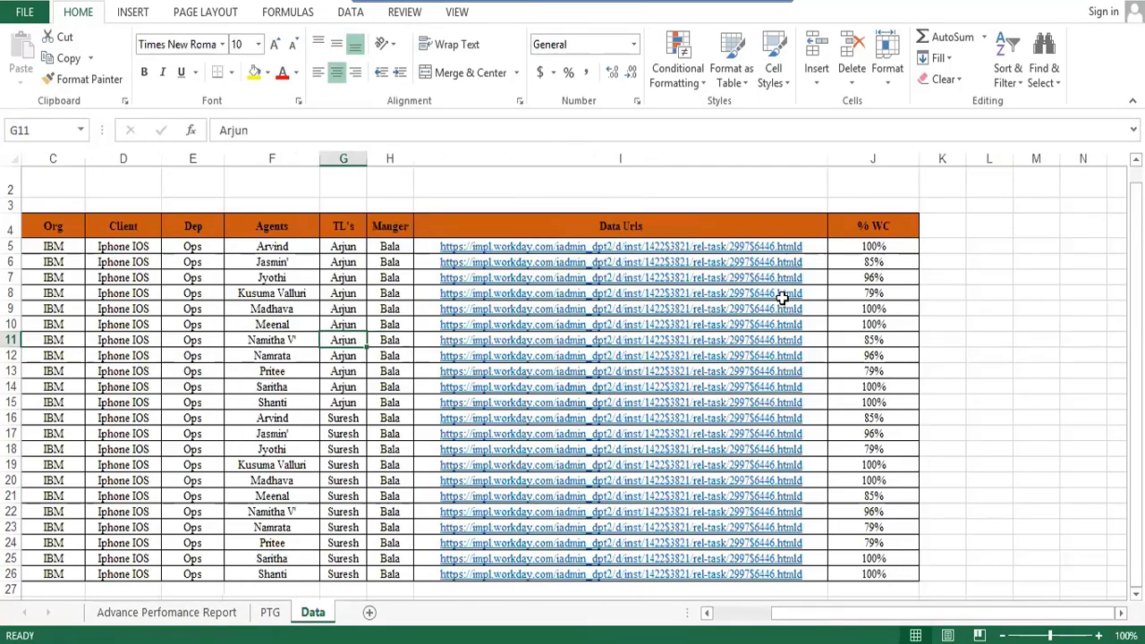
pyautogui.press('Up')
pyautogui.press('Up')
pyautogui.press('Up')
pyautogui.press('Up')
pyautogui.press('Up')
pyautogui.press('Up')
pyautogui.press('Up')
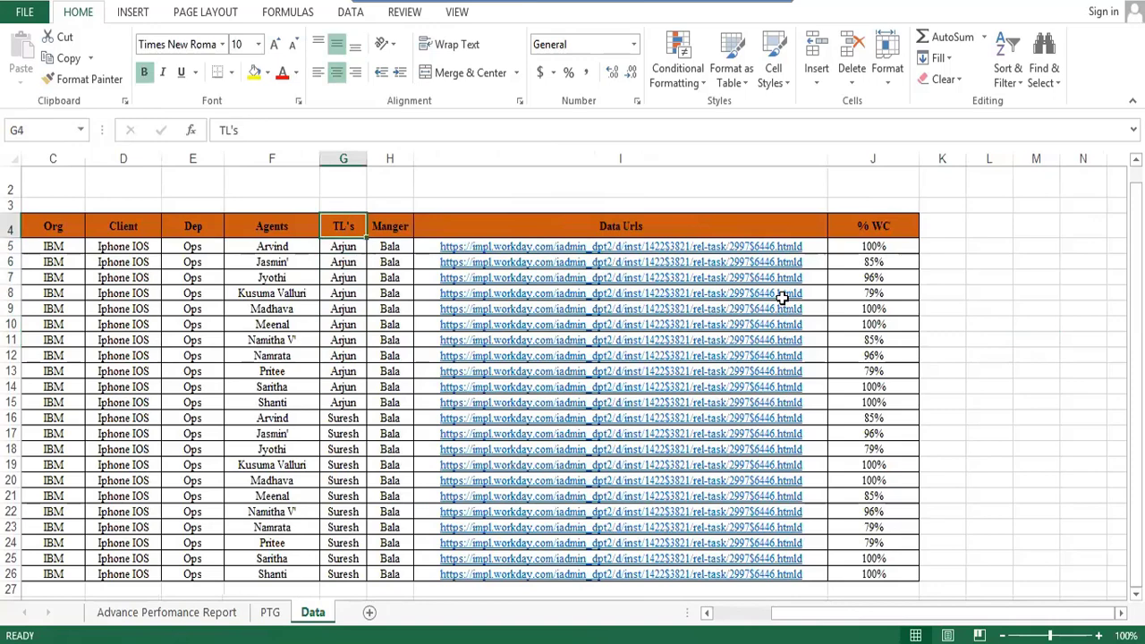
# - Try to enter a function starting with =v in the Agents header cell F4, browsing the suggested functions
pyautogui.press('Right')
pyautogui.press('Left')
pyautogui.press('Left')
pyautogui.write('=')
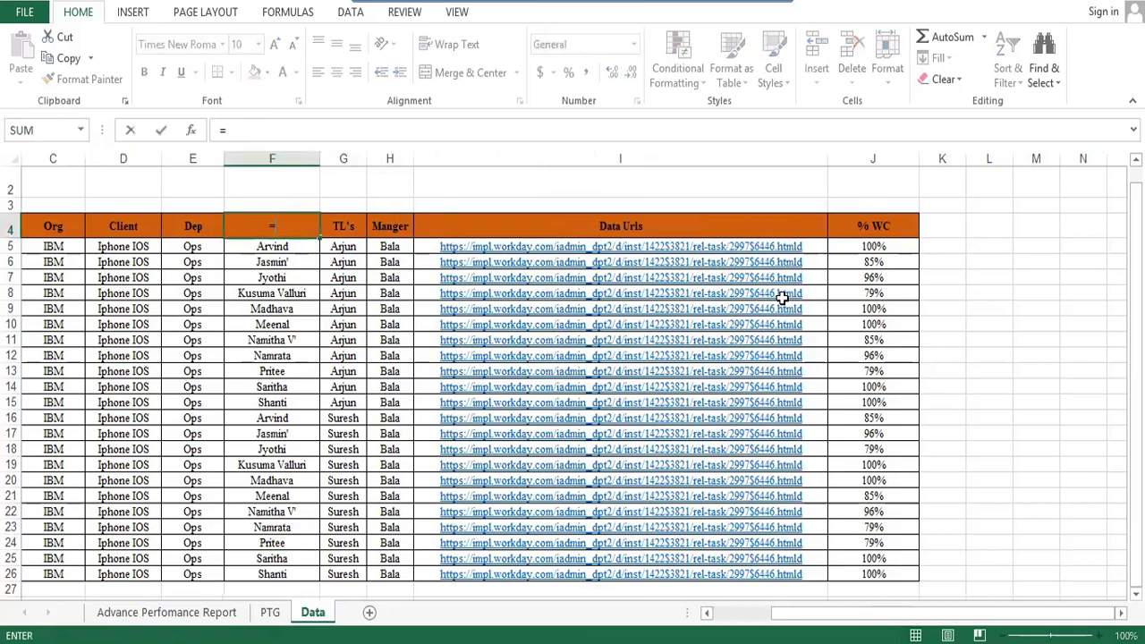
pyautogui.write('v')
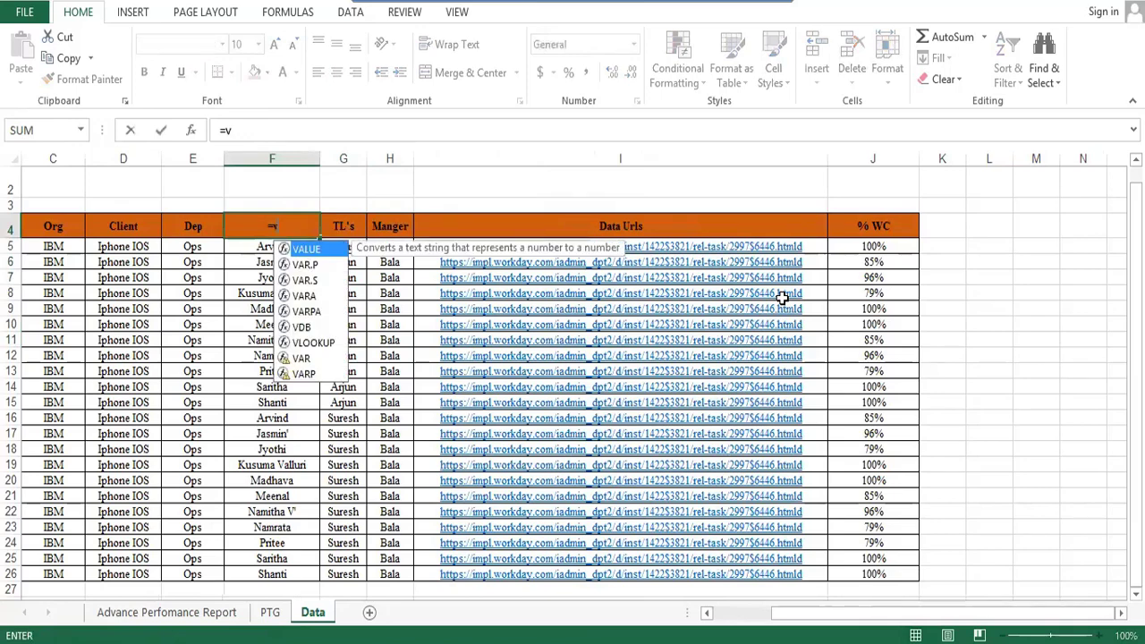
pyautogui.press('Down')
pyautogui.press('Down')
pyautogui.press('Down')
pyautogui.press('Down')
pyautogui.press('Down')
pyautogui.press('Down')
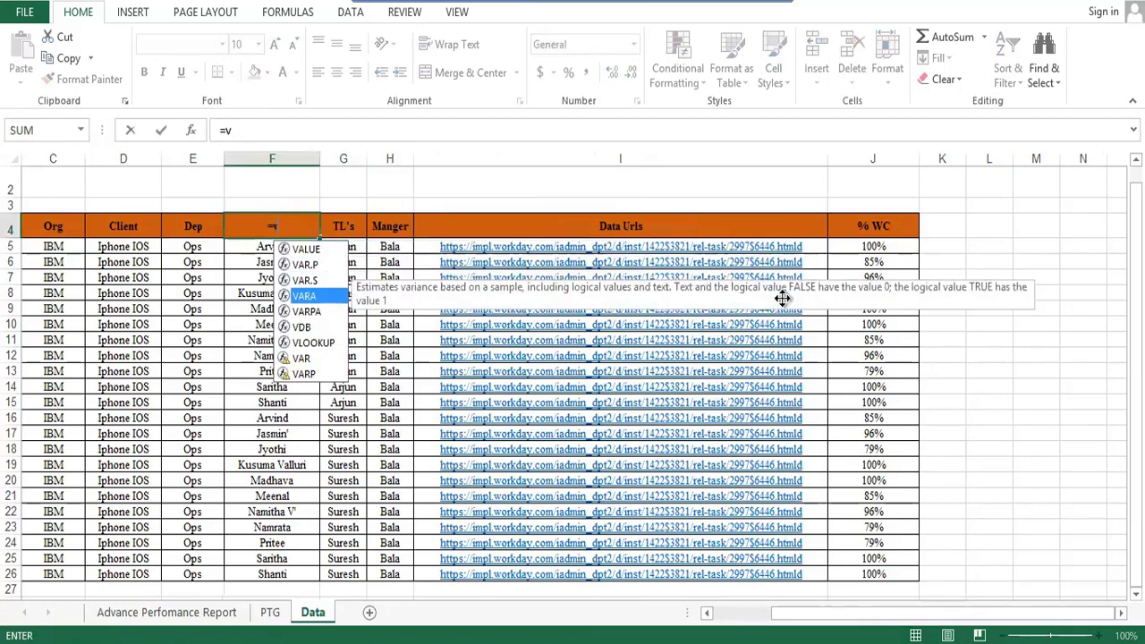
pyautogui.press('Return')
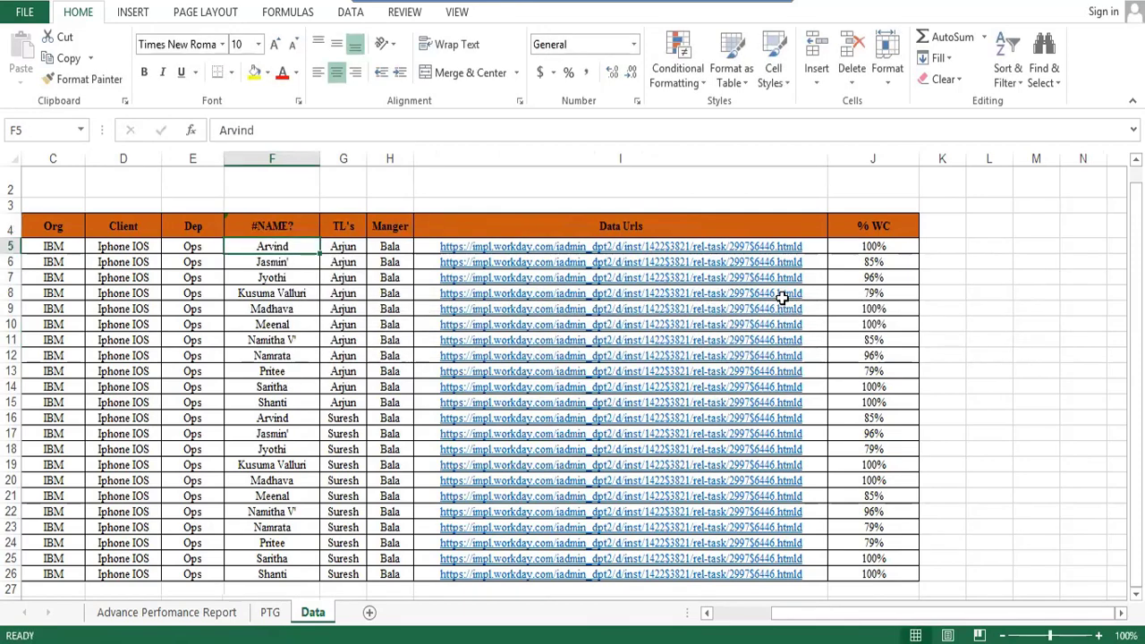
# - Select the block F5:J10, covering the Agents through % WC columns
pyautogui.hotkey('shift', 'Down')
pyautogui.hotkey('shift', 'Down')
pyautogui.hotkey('shift', 'Down')
pyautogui.hotkey('shift', 'Down')
pyautogui.hotkey('shift', 'Down')
pyautogui.hotkey('shift', 'Right')
pyautogui.hotkey('shift', 'Right')
pyautogui.hotkey('shift', 'Right')
pyautogui.hotkey('shift', 'Right')
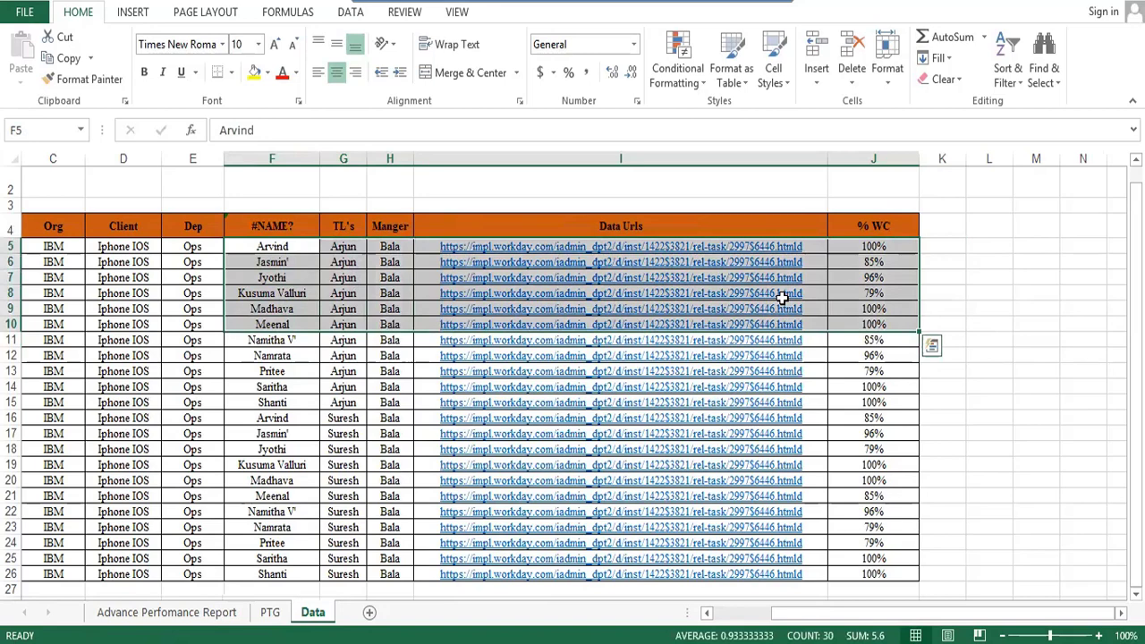
# - Undo the =v entry in F4 to restore the Agents header, and select cell F10
pyautogui.click(280, 229)
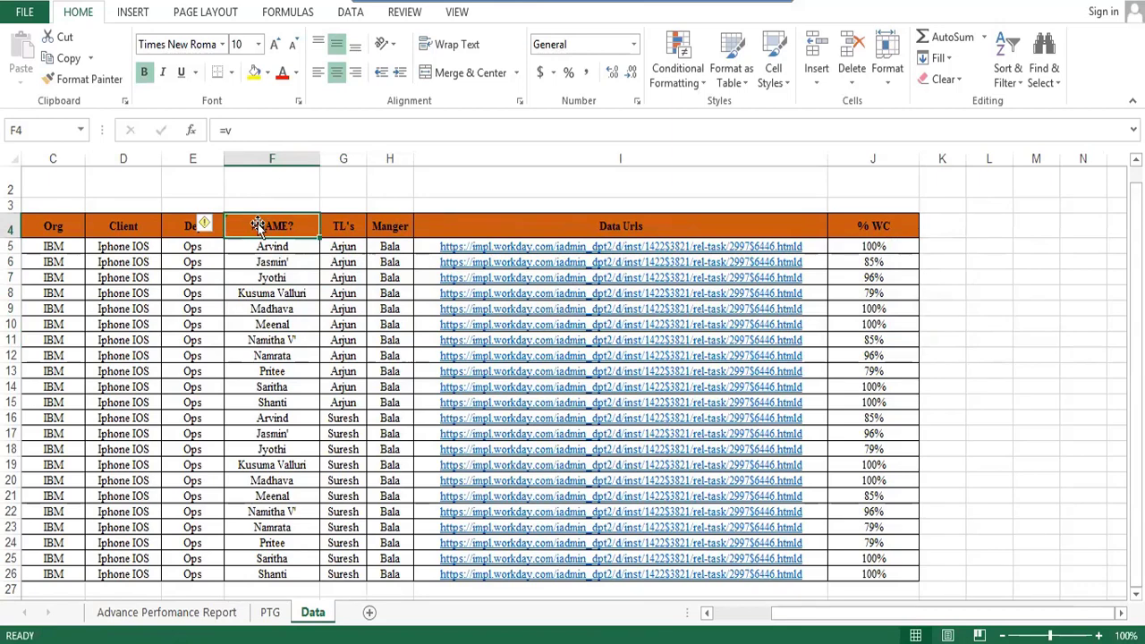
pyautogui.click(342, 324)
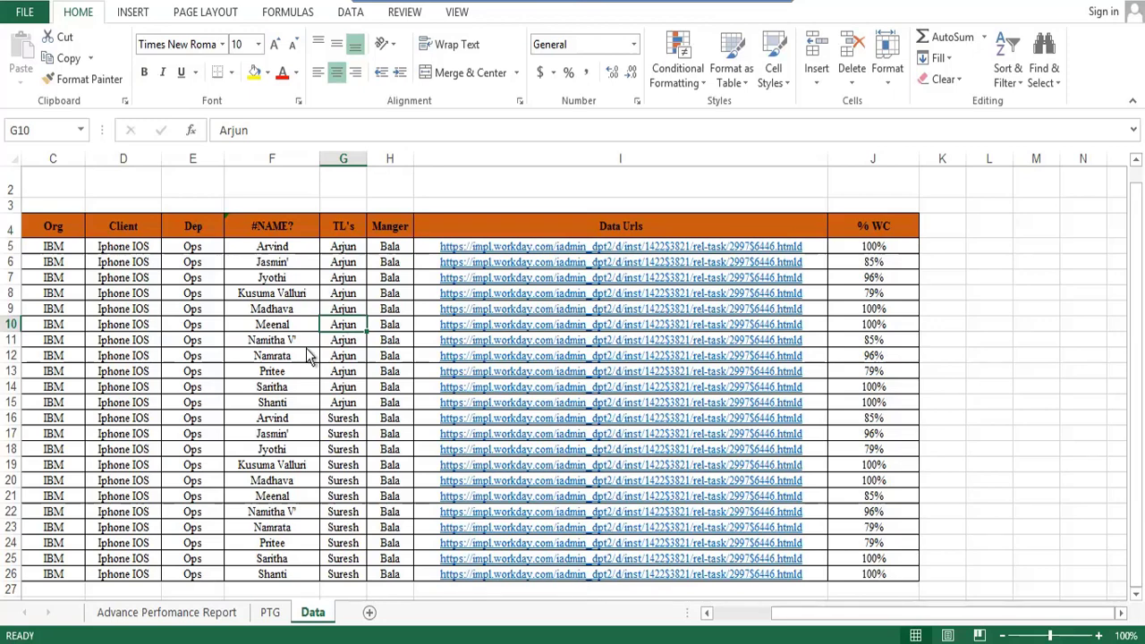
pyautogui.hotkey('ctrl', 'Up')
pyautogui.press('Left')
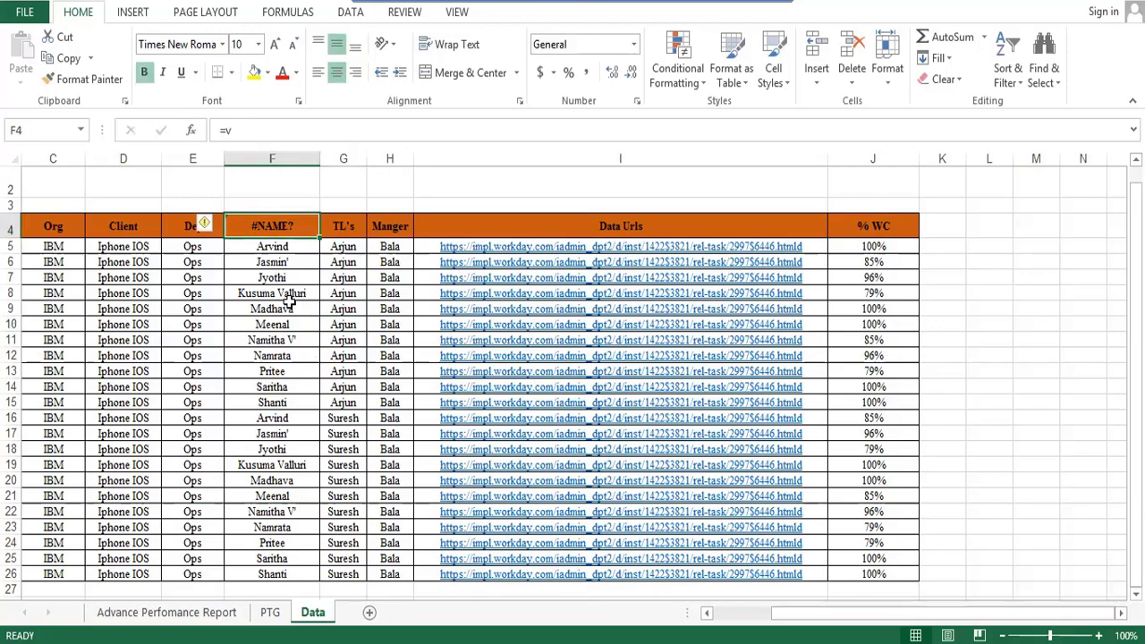
pyautogui.hotkey('ctrl', 'z')
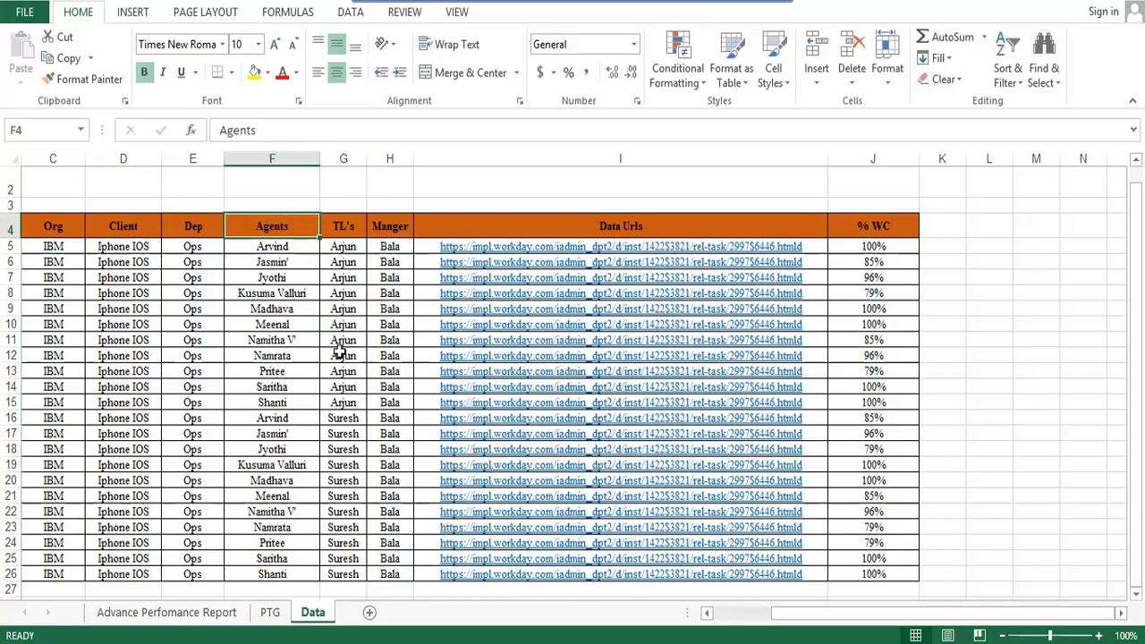
pyautogui.click(278, 324)
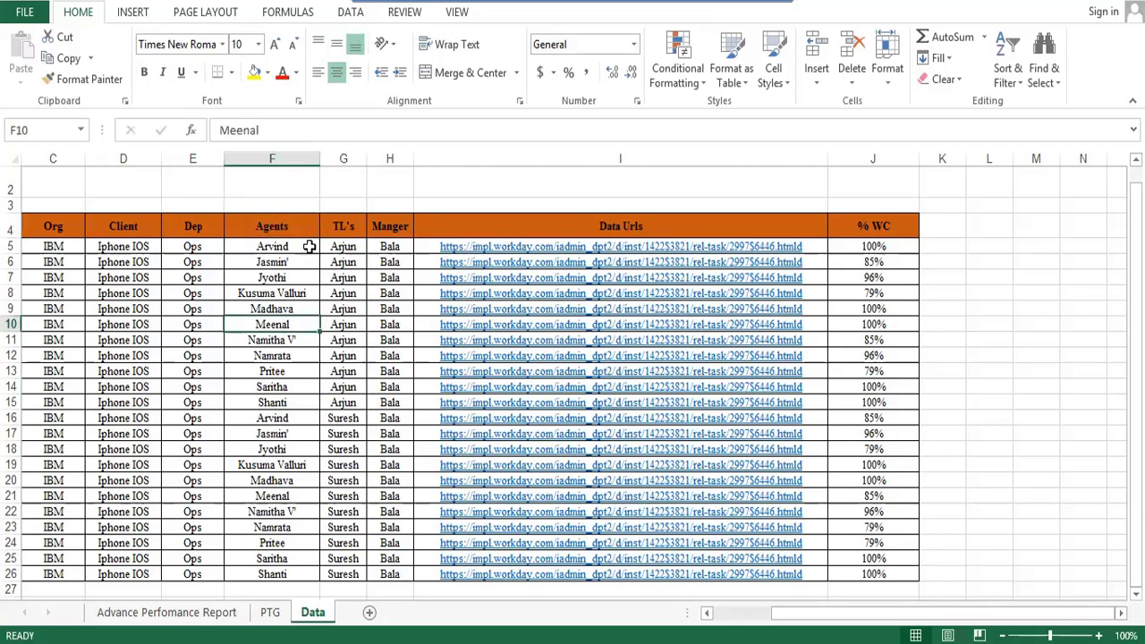
pyautogui.click(300, 231)
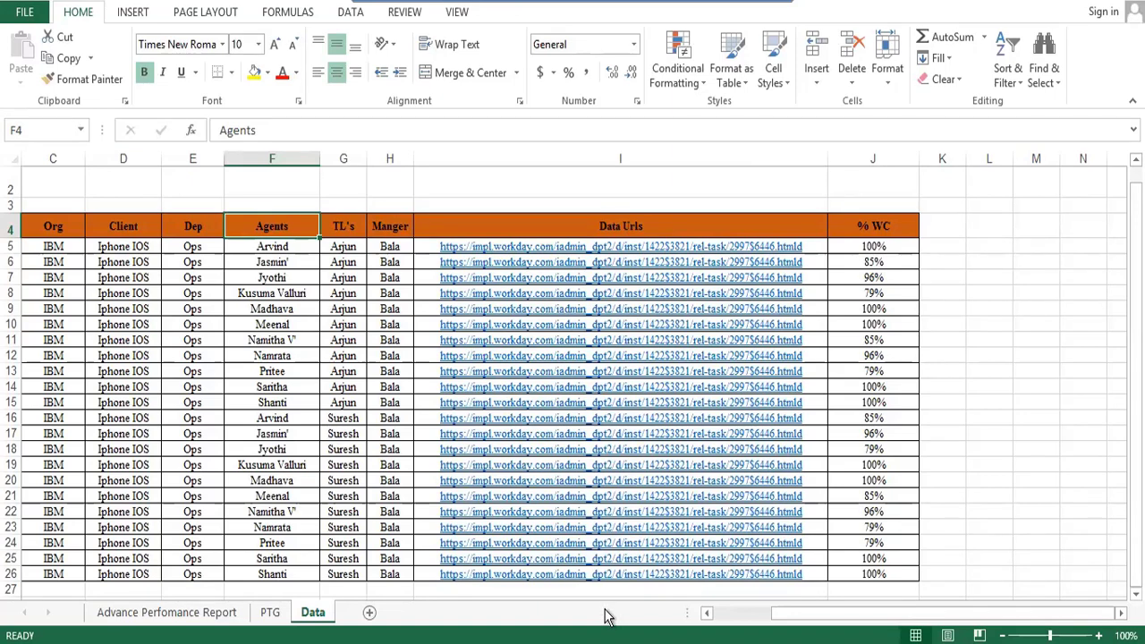
pyautogui.click(962, 219)
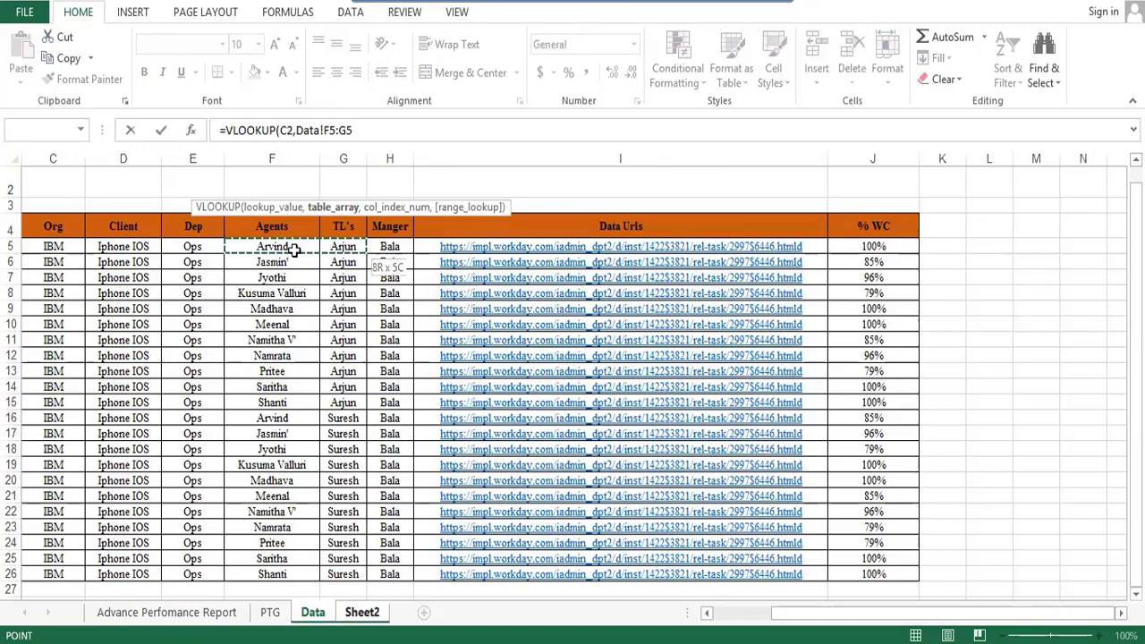
# - Set the table array of the VLOOKUP on C2 to Data!F5:J15, from the first agent through the % WC column
pyautogui.moveTo(367, 260); pyautogui.dragTo(873, 260)
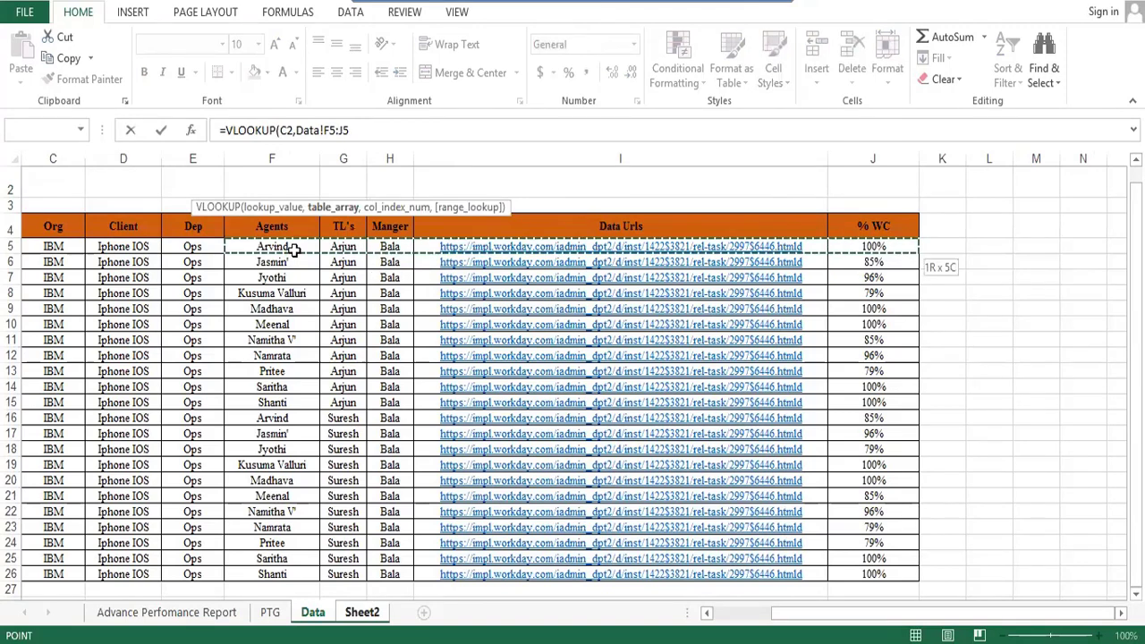
pyautogui.hotkey('shift', 'Down')
pyautogui.hotkey('shift', 'Down')
pyautogui.hotkey('shift', 'Down')
pyautogui.hotkey('shift', 'Down')
pyautogui.hotkey('shift', 'Down')
pyautogui.hotkey('shift', 'Down')
pyautogui.hotkey('shift', 'Down')
pyautogui.hotkey('shift', 'Down')
pyautogui.hotkey('shift', 'Down')
pyautogui.hotkey('shift', 'Down')
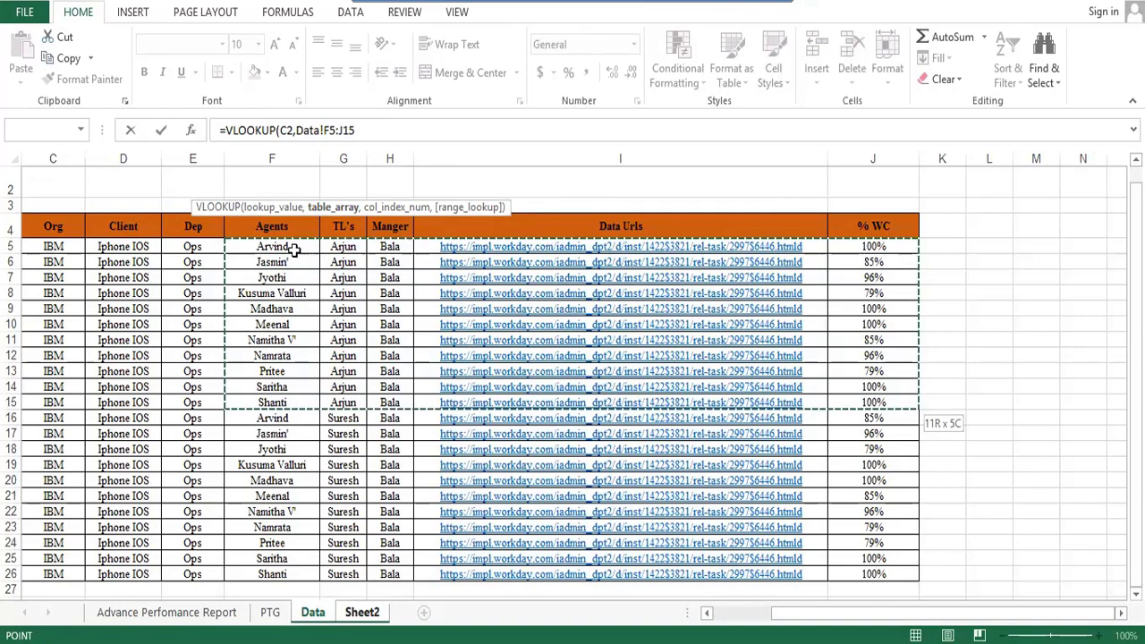
# - Complete the VLOOKUP formula in Sheet2 cell D2 with column index 5 and range lookup 0
pyautogui.write(',5')
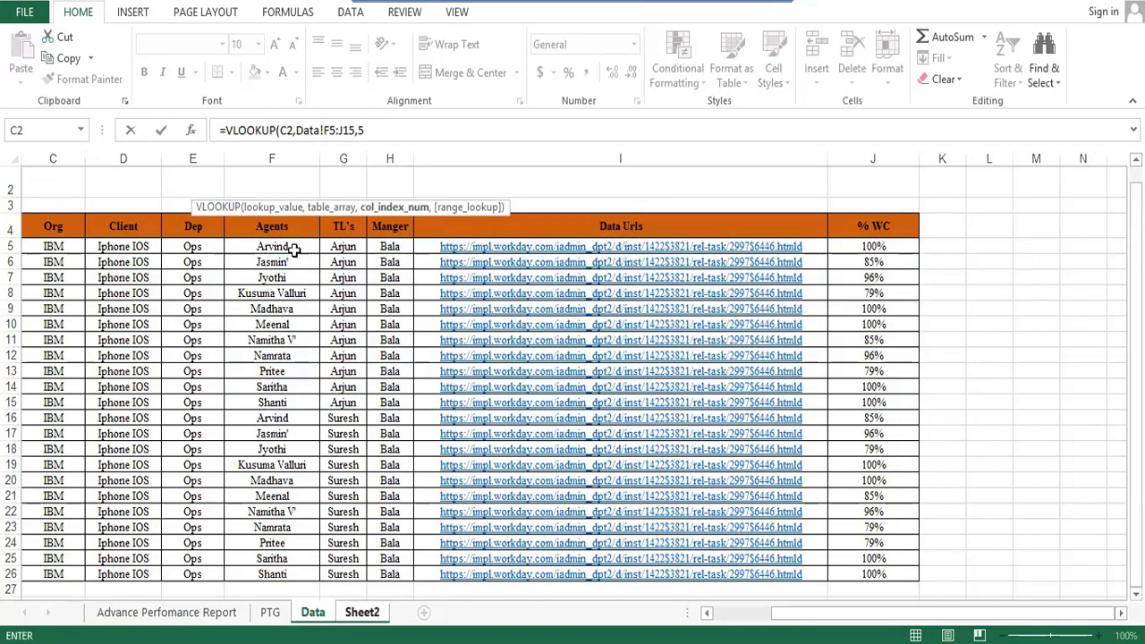
pyautogui.write(',0')
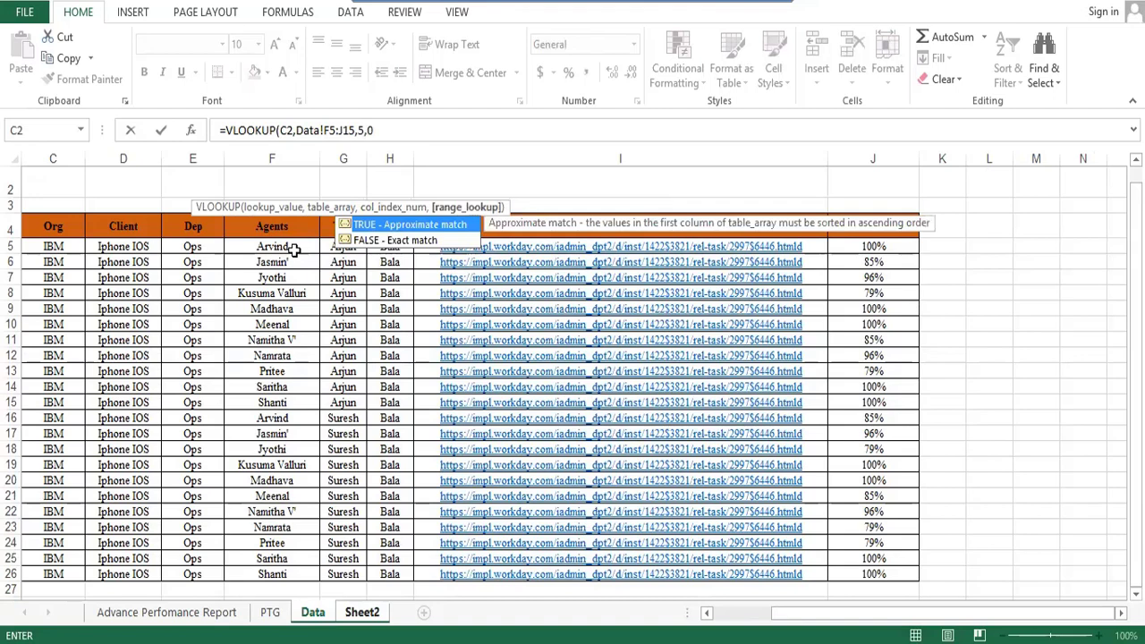
pyautogui.write(')')
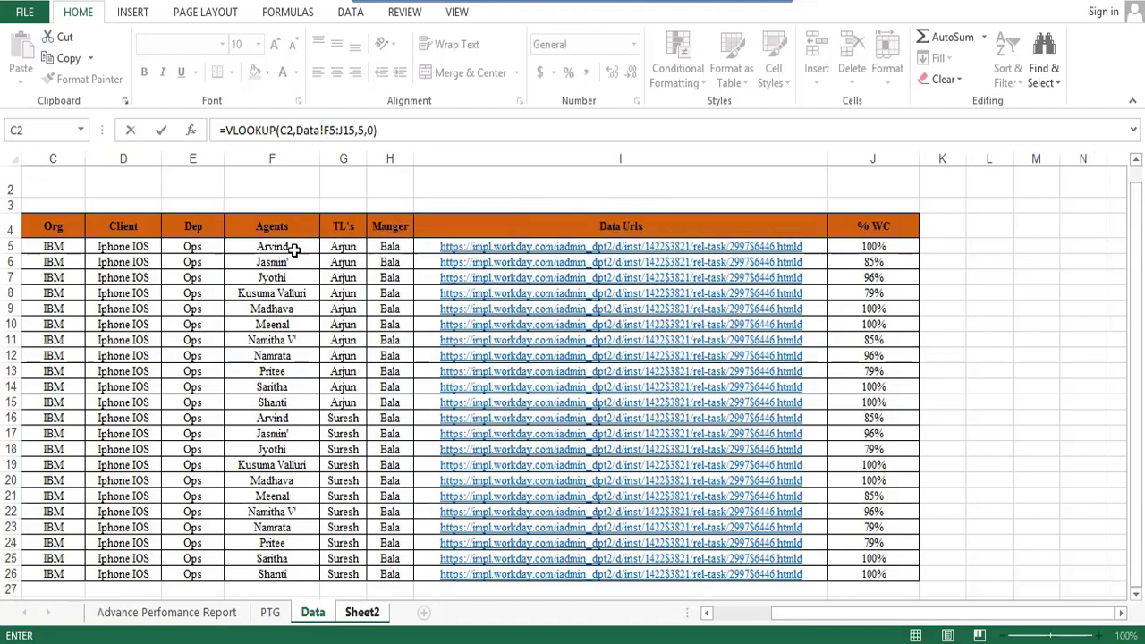
pyautogui.press('Return')
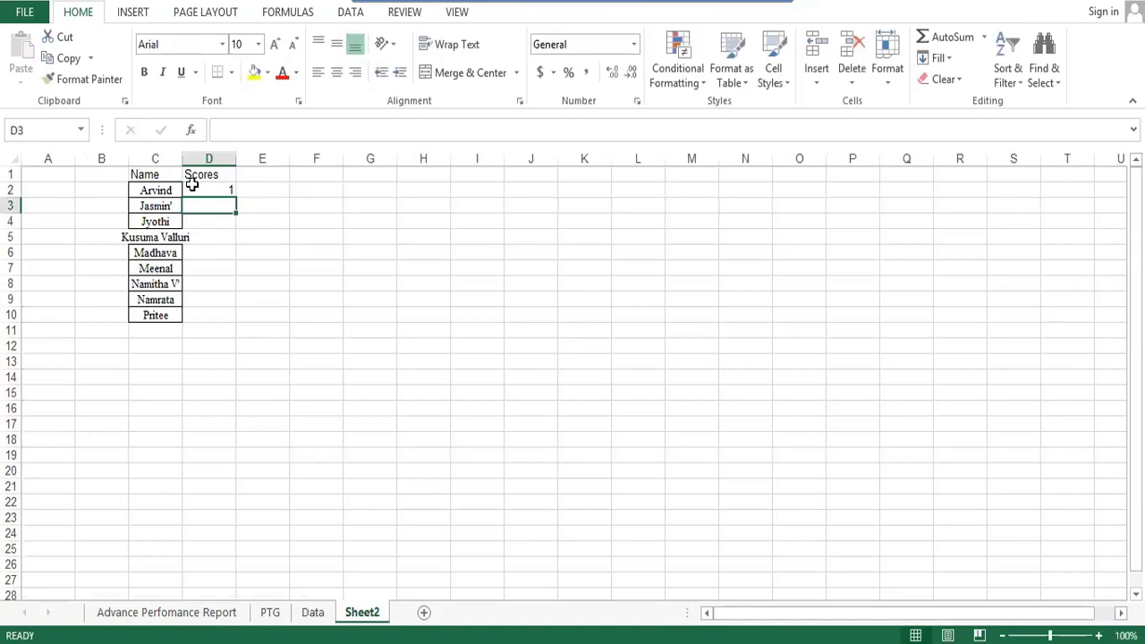
# - Fill the VLOOKUP formula from D2 down through D10 in the Scores column
pyautogui.click(191, 185)
pyautogui.hotkey('shift', 'Down')
pyautogui.hotkey('shift', 'Down')
pyautogui.hotkey('shift', 'Down')
pyautogui.hotkey('shift', 'Down')
pyautogui.hotkey('shift', 'Down')
pyautogui.hotkey('shift', 'Down')
pyautogui.hotkey('shift', 'Down')
pyautogui.hotkey('shift', 'Down')
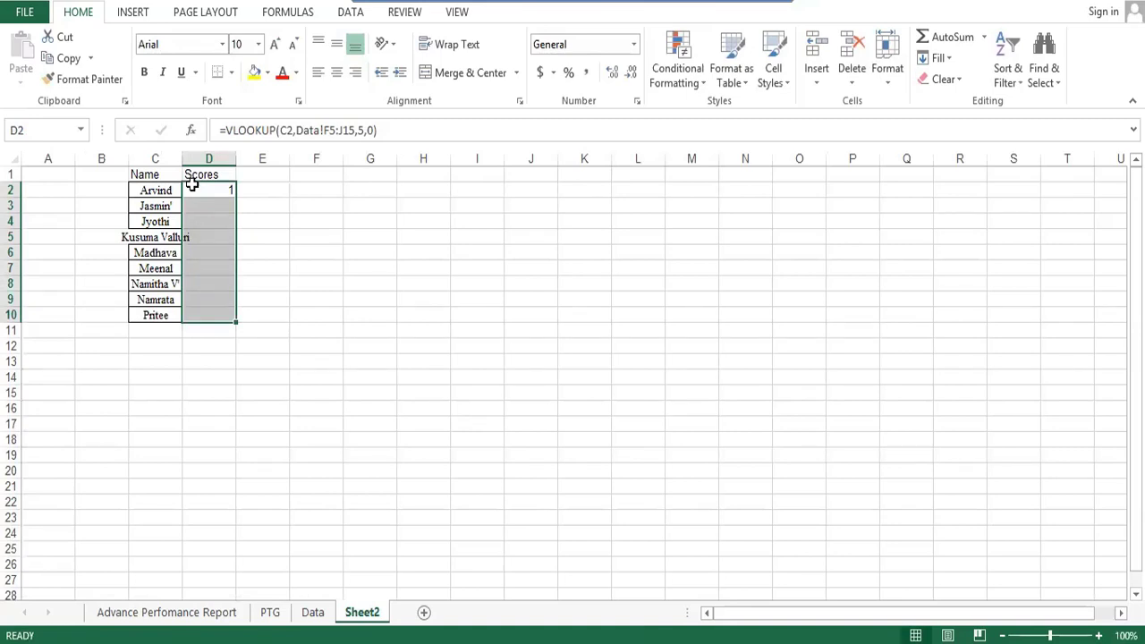
pyautogui.hotkey('ctrl', 'd')
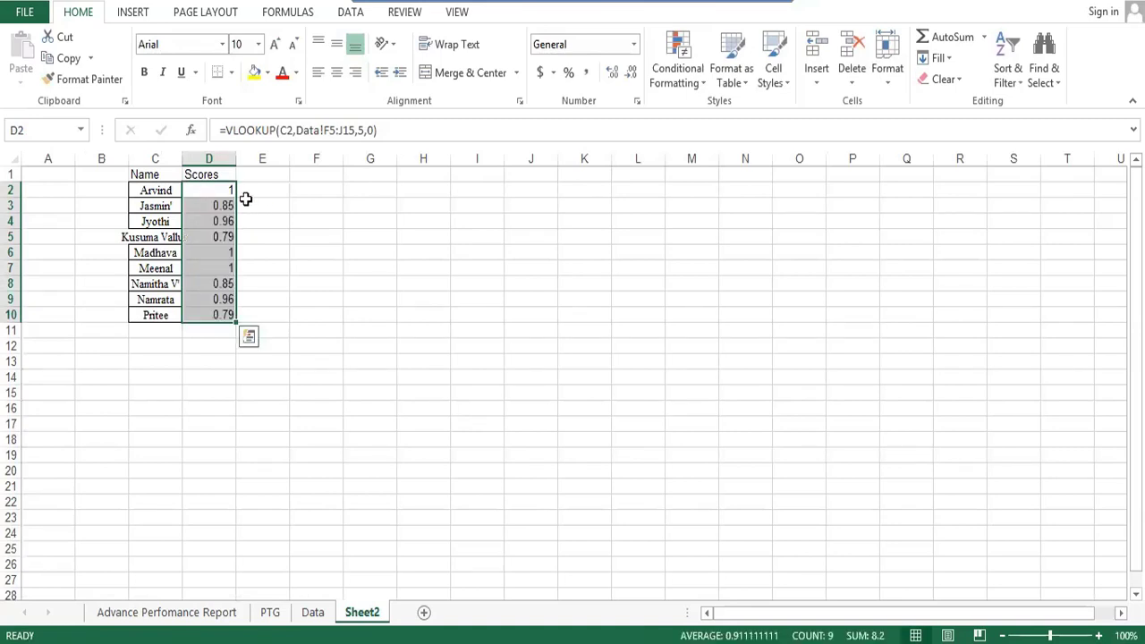
pyautogui.click(283, 202)
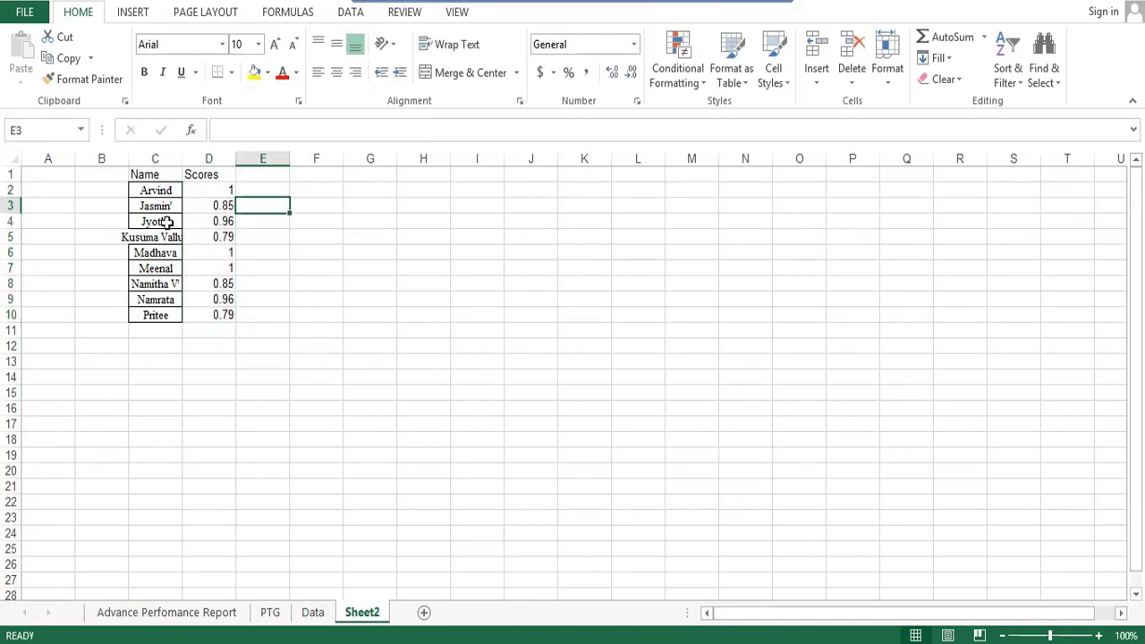
# - Enter the formula =D2*100 in cell E2 next to the first score
pyautogui.click(156, 191)
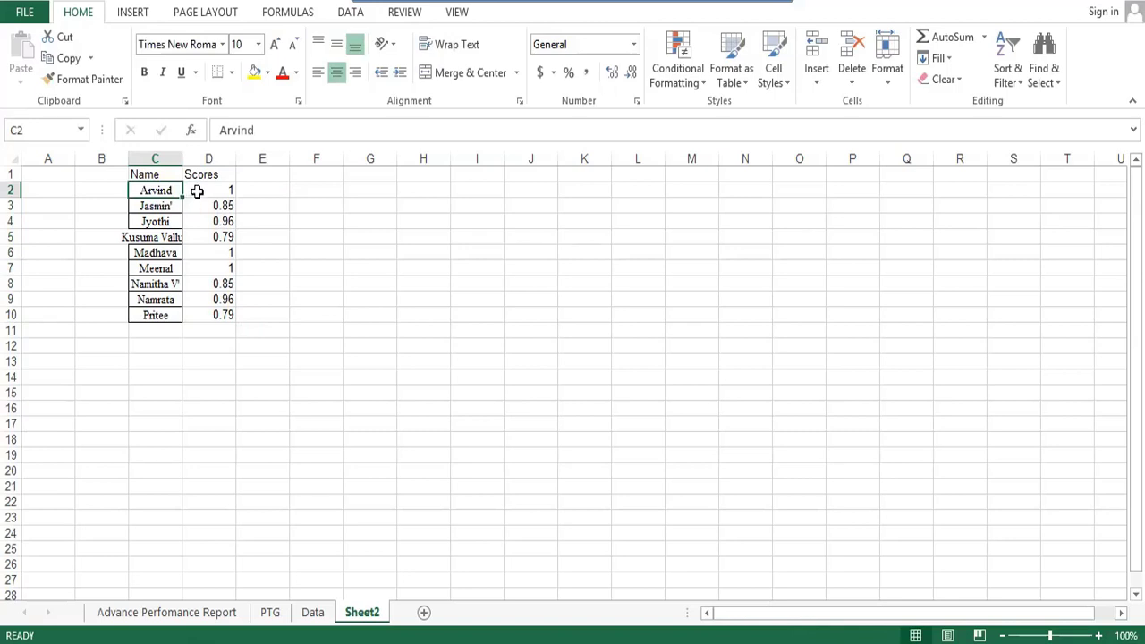
pyautogui.click(197, 191)
pyautogui.click(245, 190)
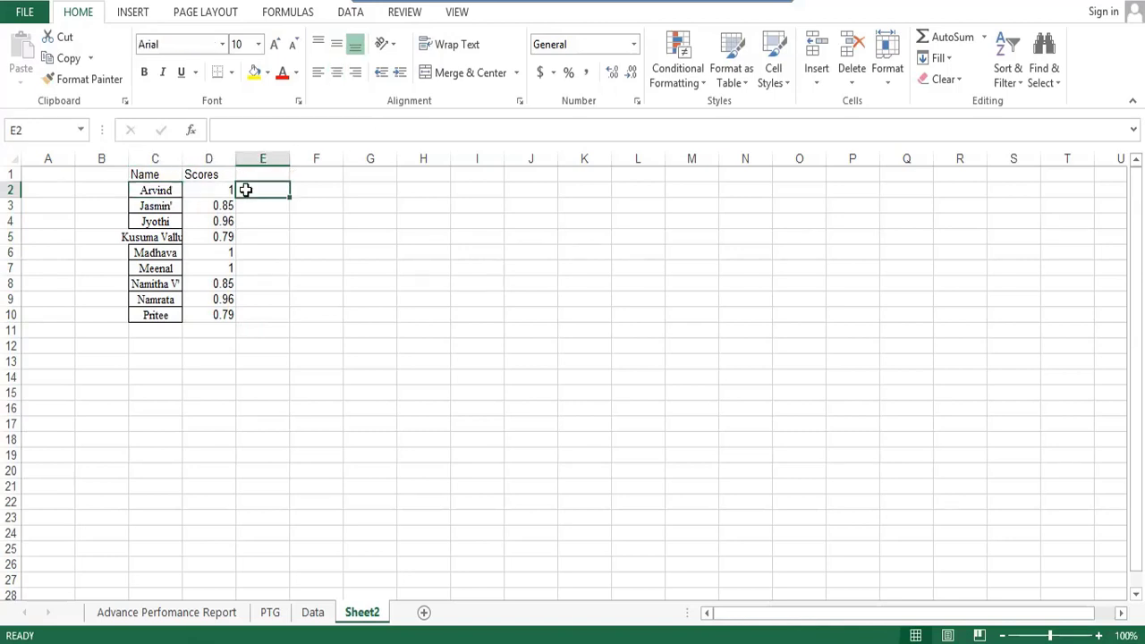
pyautogui.write('=')
pyautogui.press('Left')
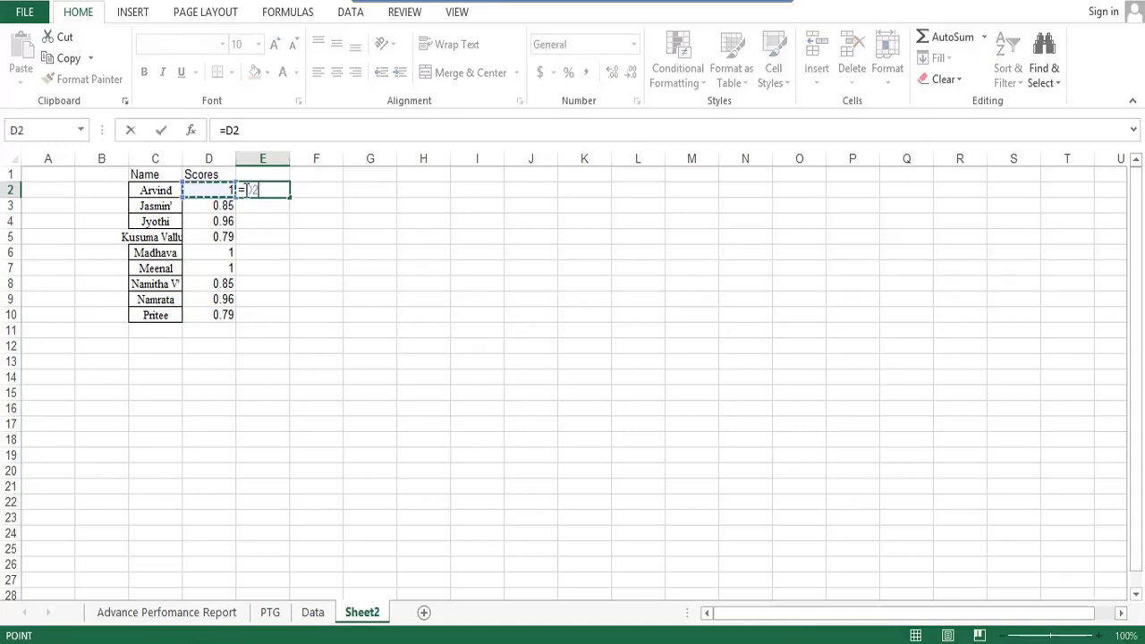
pyautogui.write('&')
pyautogui.press('BackSpace')
pyautogui.write('*100')
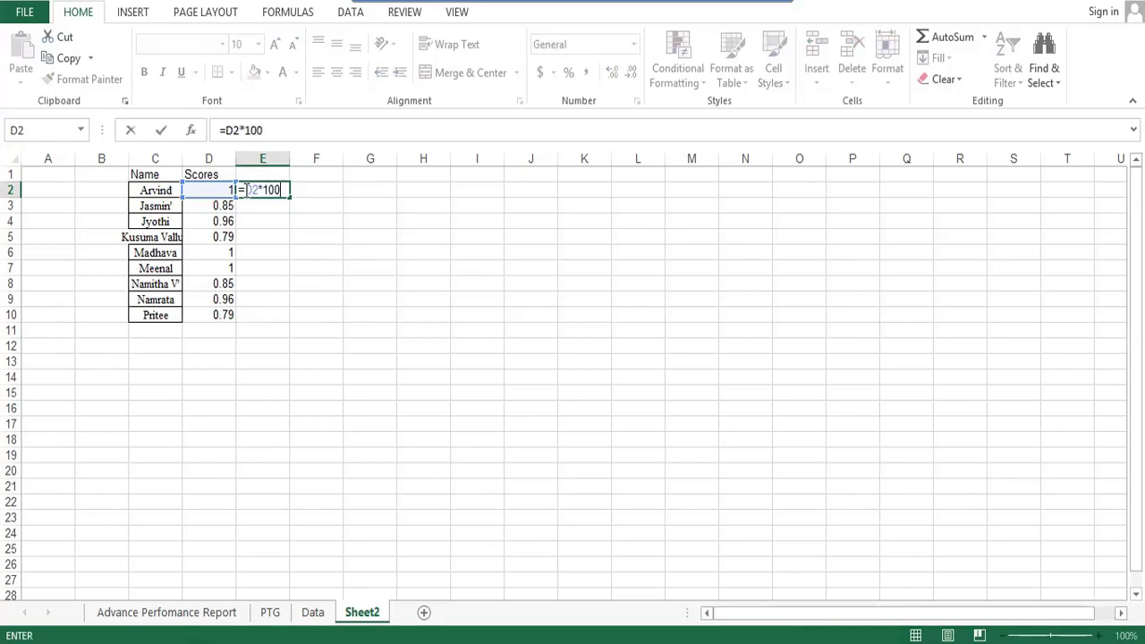
pyautogui.press('Return')
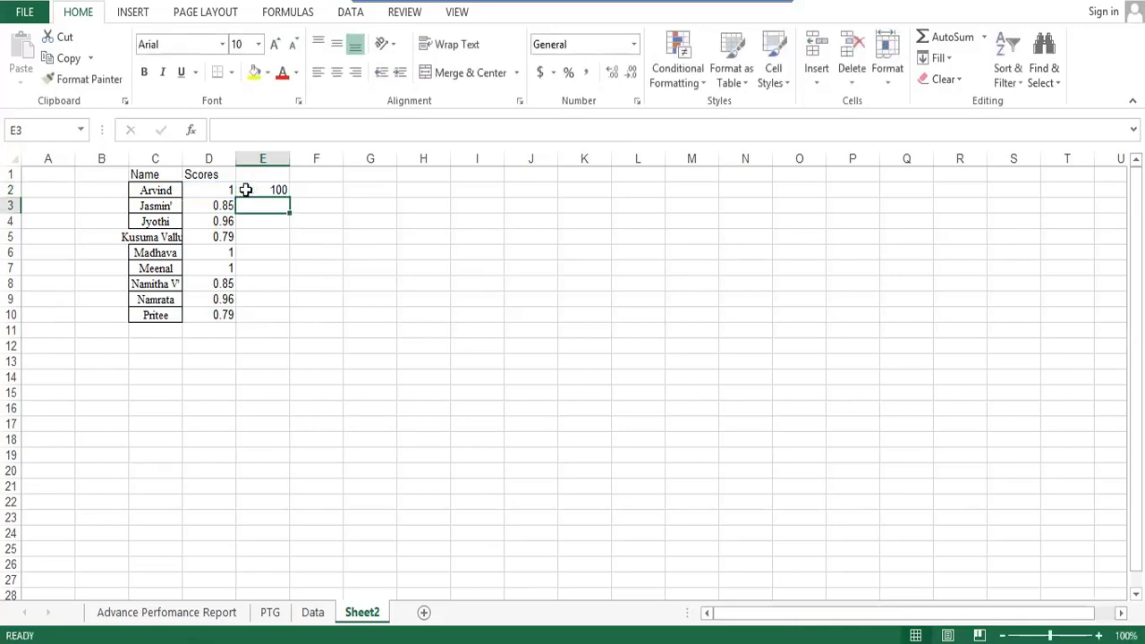
# - Fill the =D2*100 formula from E2 down through E10
pyautogui.click(245, 190)
pyautogui.hotkey('shift', 'Down')
pyautogui.hotkey('shift', 'Down')
pyautogui.hotkey('shift', 'Down')
pyautogui.hotkey('shift', 'Down')
pyautogui.hotkey('shift', 'Down')
pyautogui.hotkey('shift', 'Down')
pyautogui.hotkey('shift', 'Down')
pyautogui.hotkey('shift', 'Down')
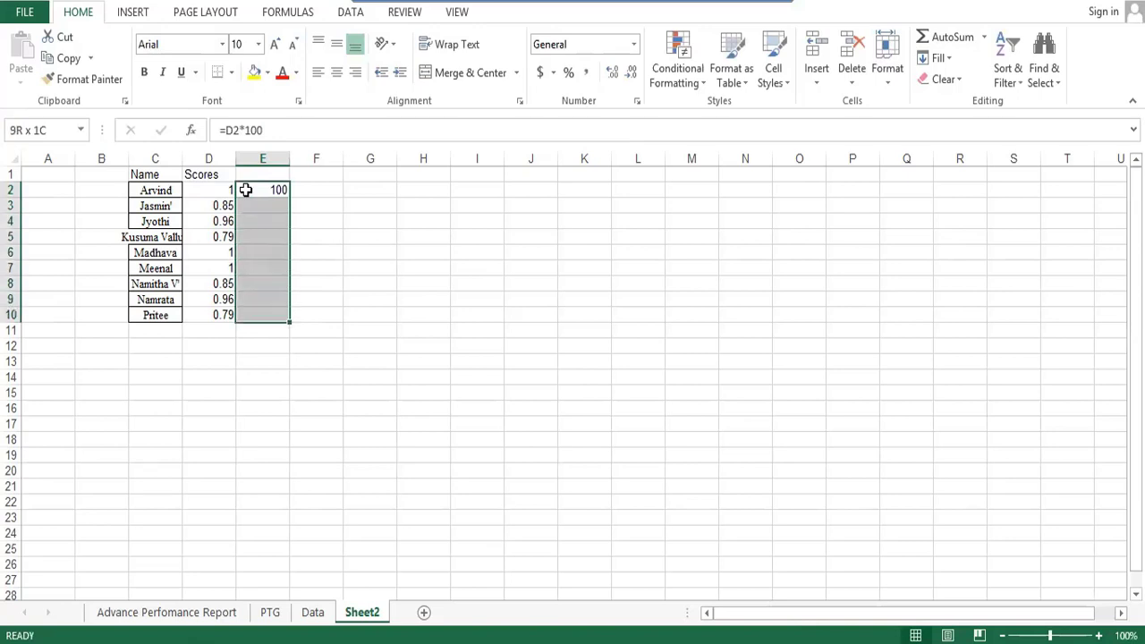
pyautogui.hotkey('ctrl', 'd')
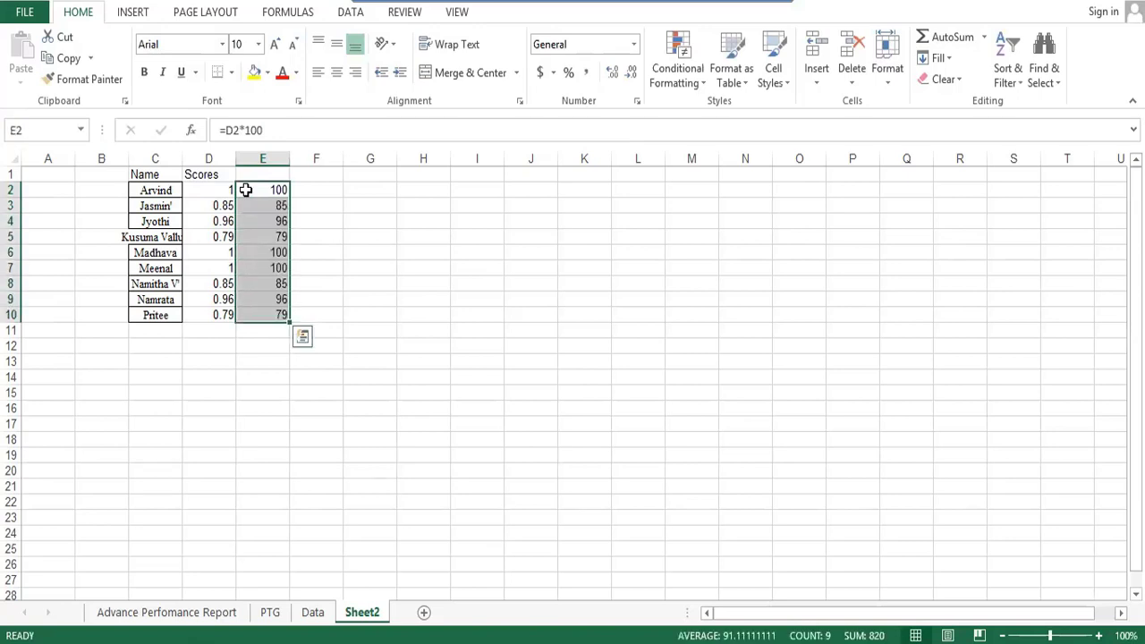
pyautogui.click(329, 266)
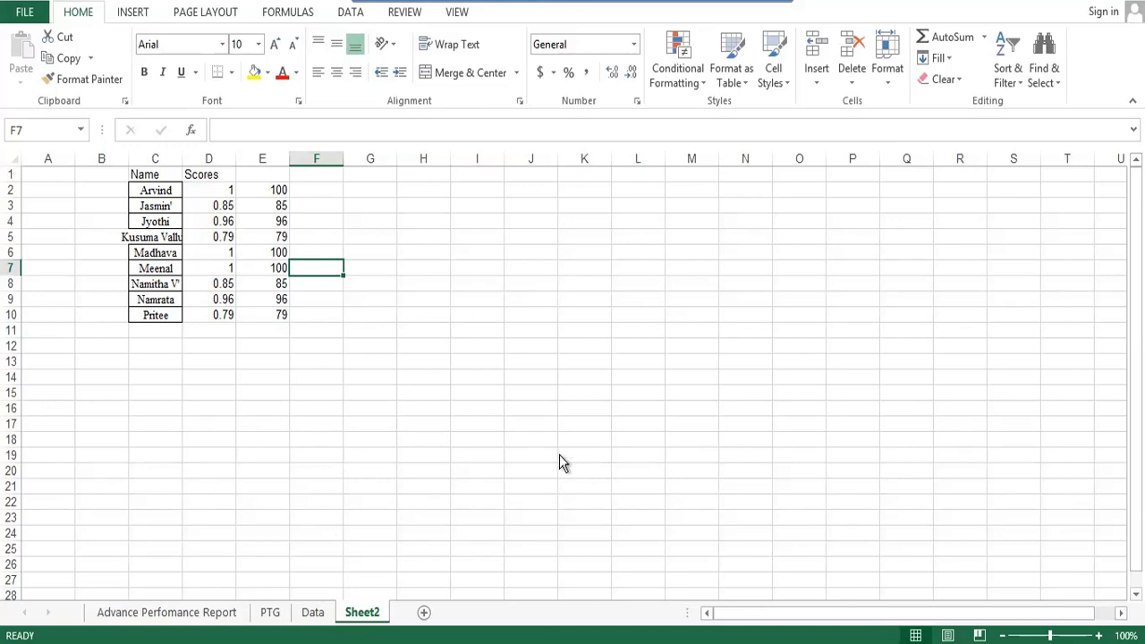
# - Auto-fit the Name column on Sheet2 to its contents and apply all borders to the range C1:E10
pyautogui.click(311, 614)
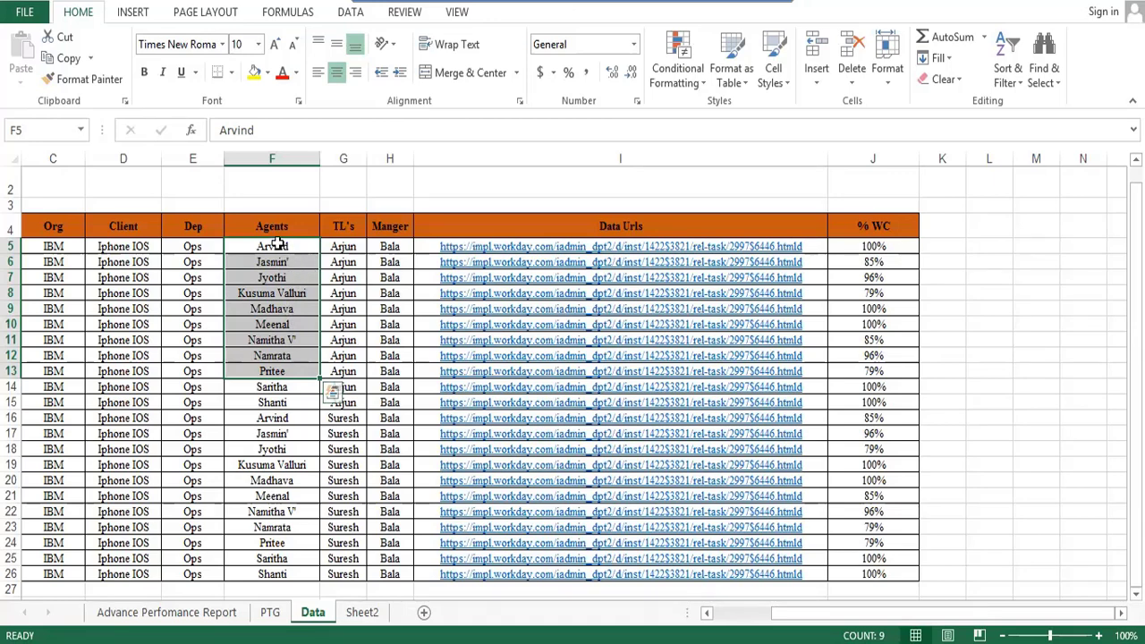
pyautogui.click(361, 612)
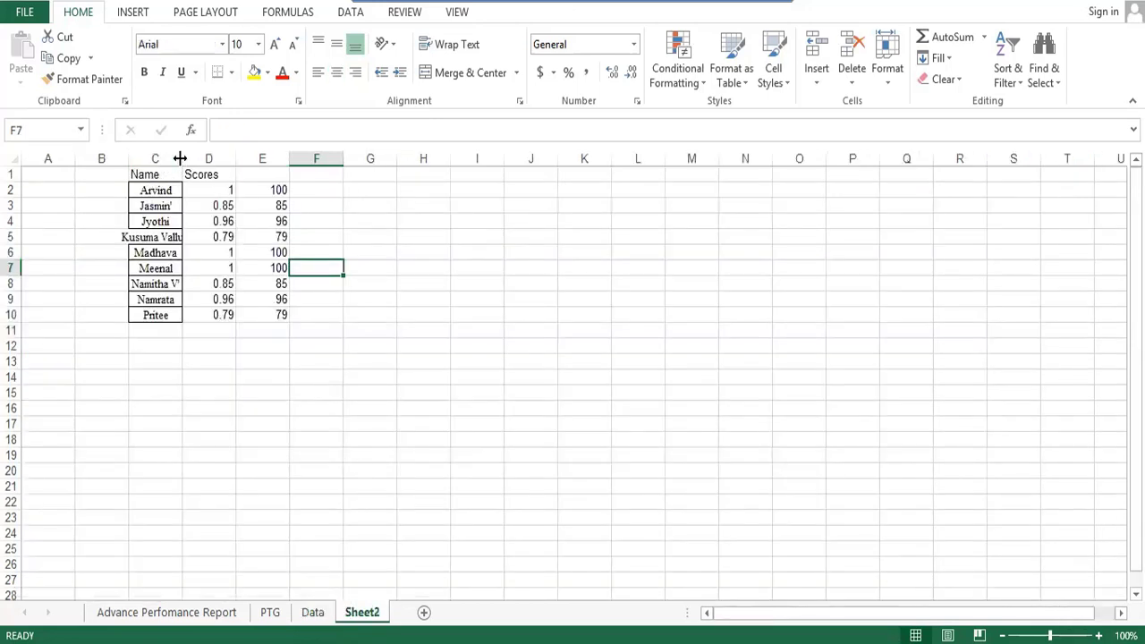
pyautogui.doubleClick(179, 158)
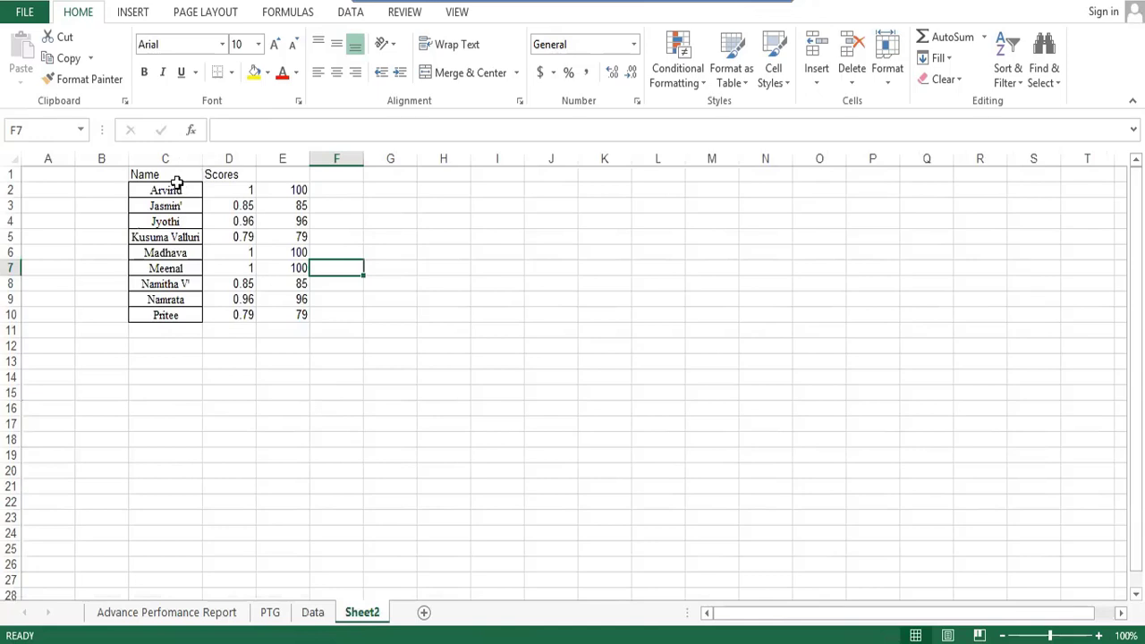
pyautogui.moveTo(174, 176); pyautogui.dragTo(305, 319)
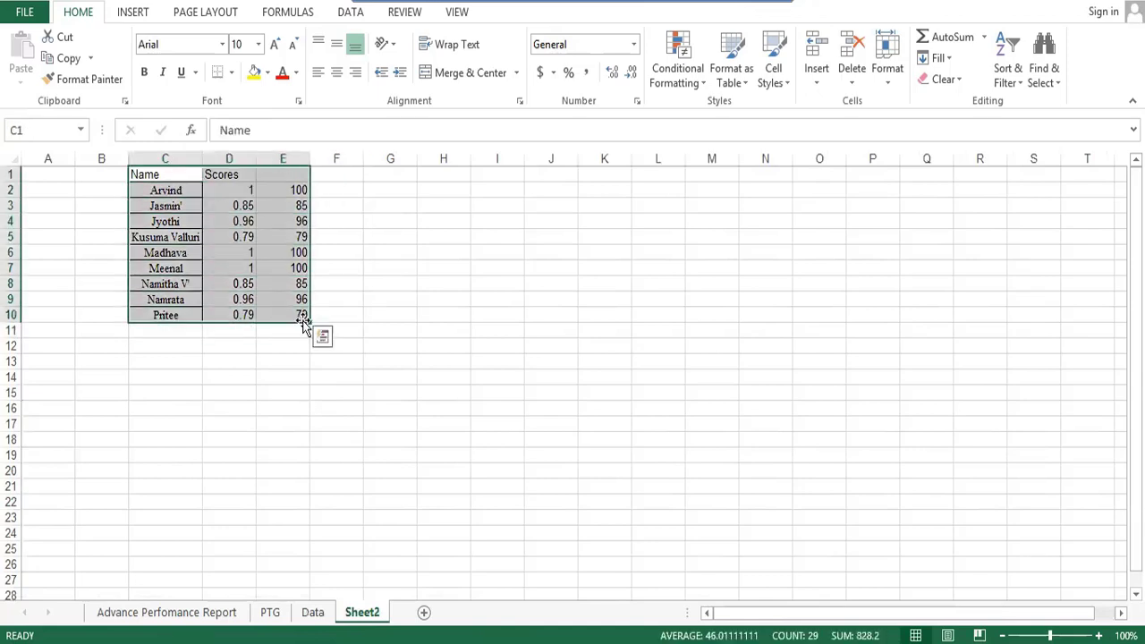
pyautogui.click(232, 73)
pyautogui.click(267, 234)
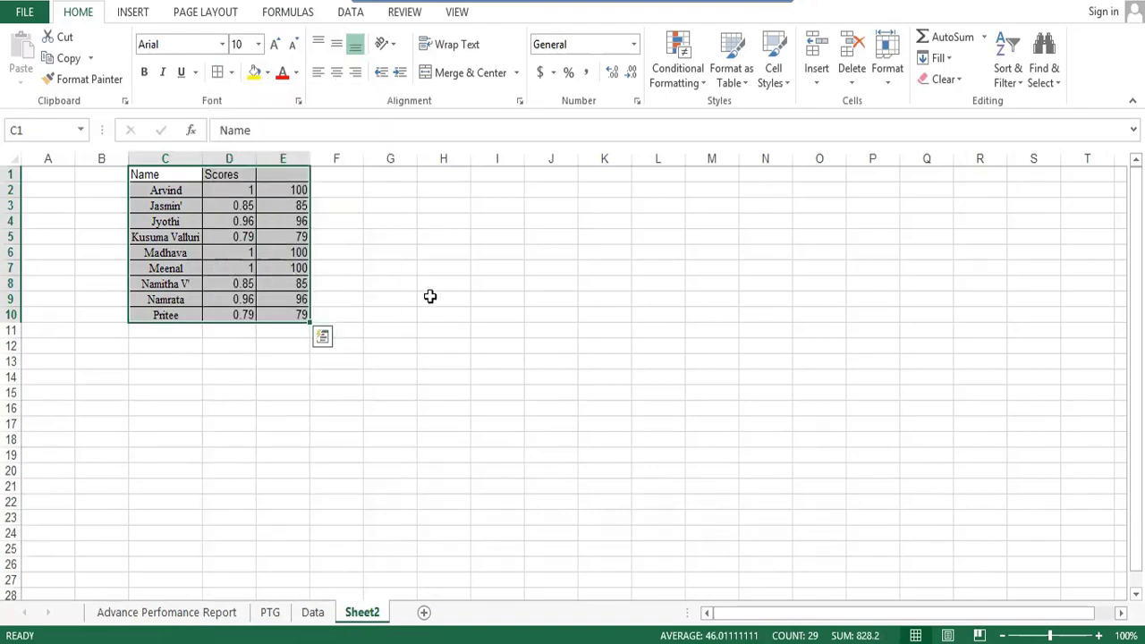
# - Try to insert the VLOOKUP function in the Agents header cell F4 of the Data sheet from the =V suggestions
pyautogui.click(313, 613)
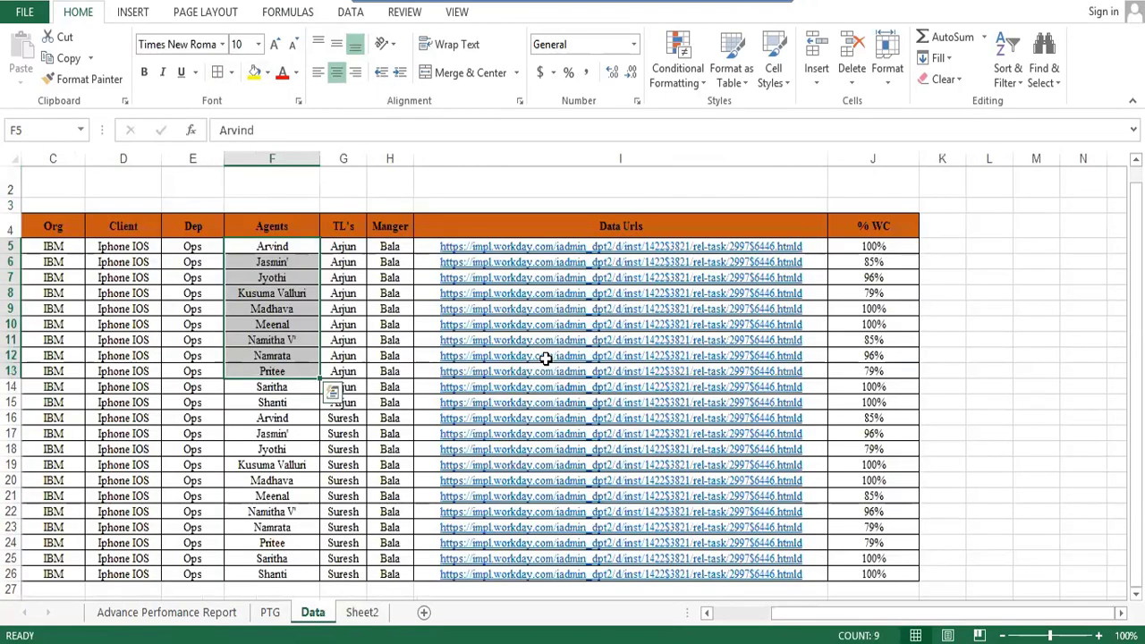
pyautogui.click(260, 229)
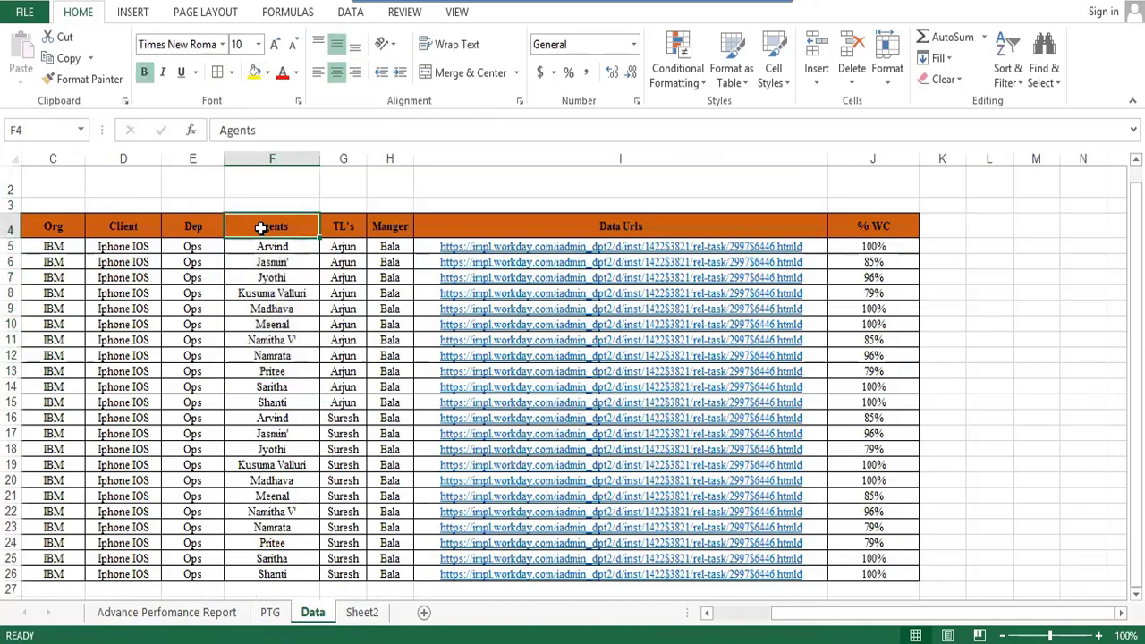
pyautogui.write('=')
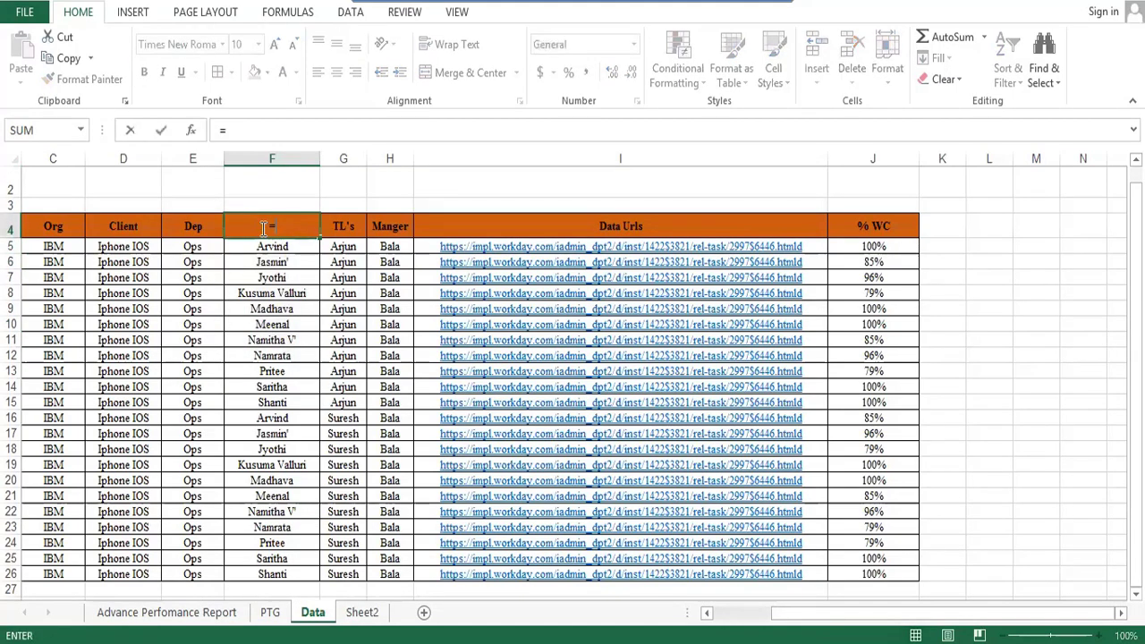
pyautogui.write('V')
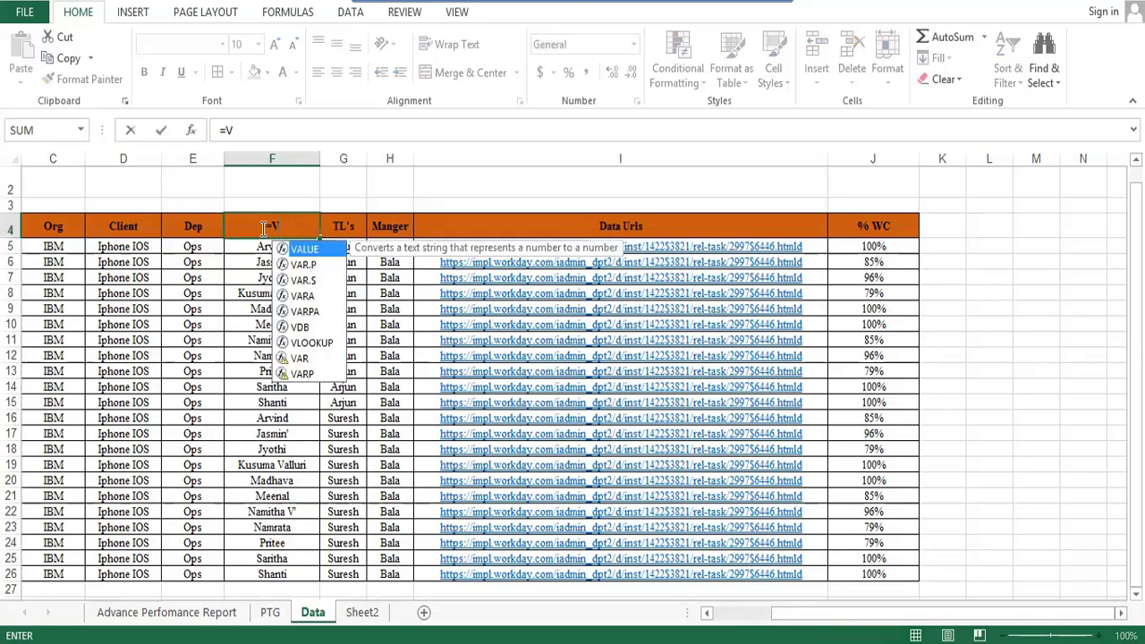
pyautogui.press('Down')
pyautogui.press('Down')
pyautogui.press('Down')
pyautogui.press('Down')
pyautogui.press('Down')
pyautogui.press('Down')
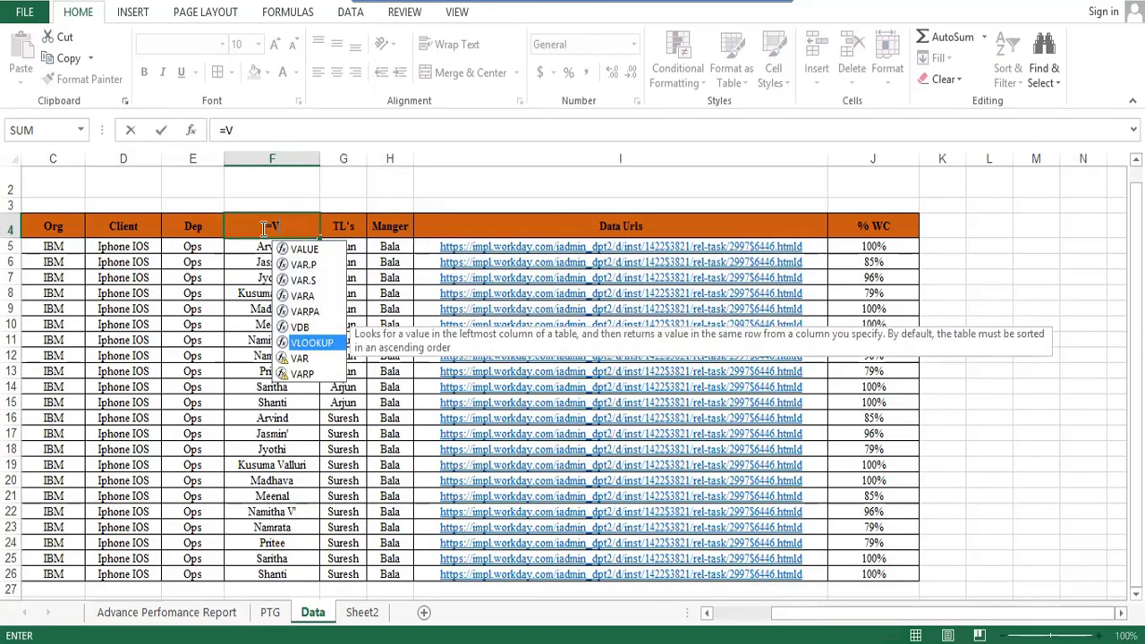
pyautogui.press('Return')
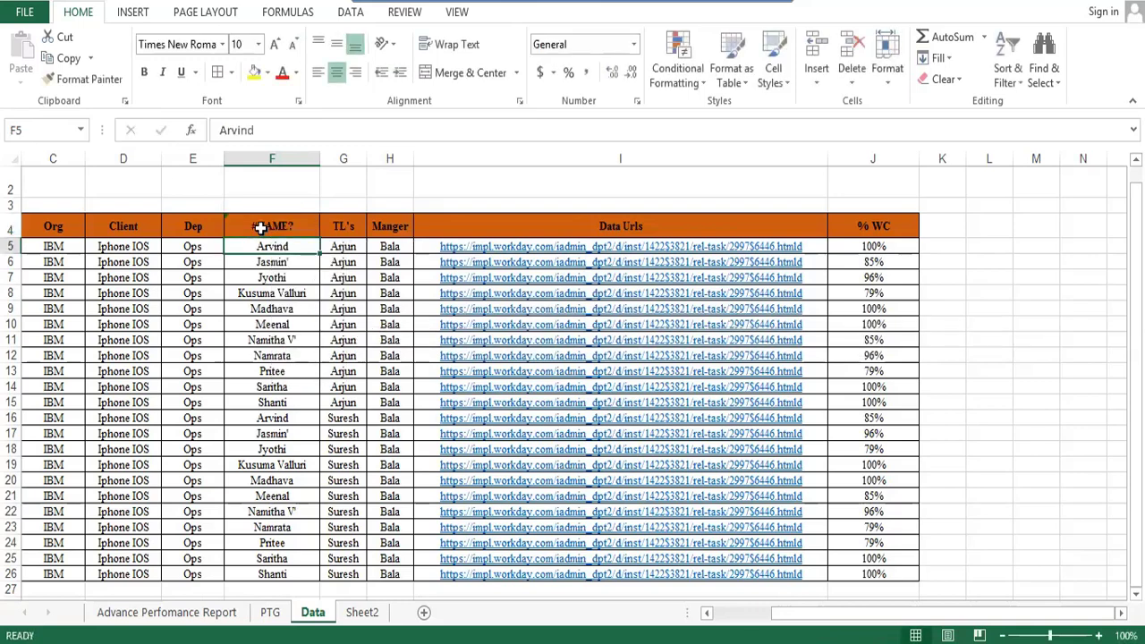
# - Begin a =Vlookup formula in the Agents header cell F4 of the Data sheet
pyautogui.click(260, 228)
pyautogui.write('=v')
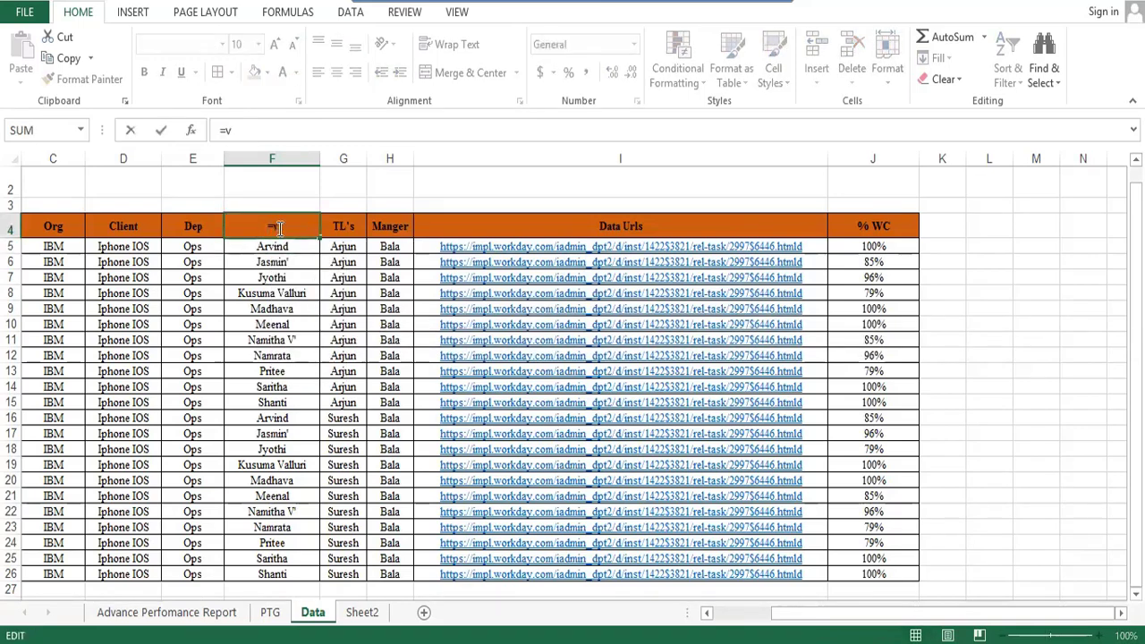
pyautogui.write('LO')
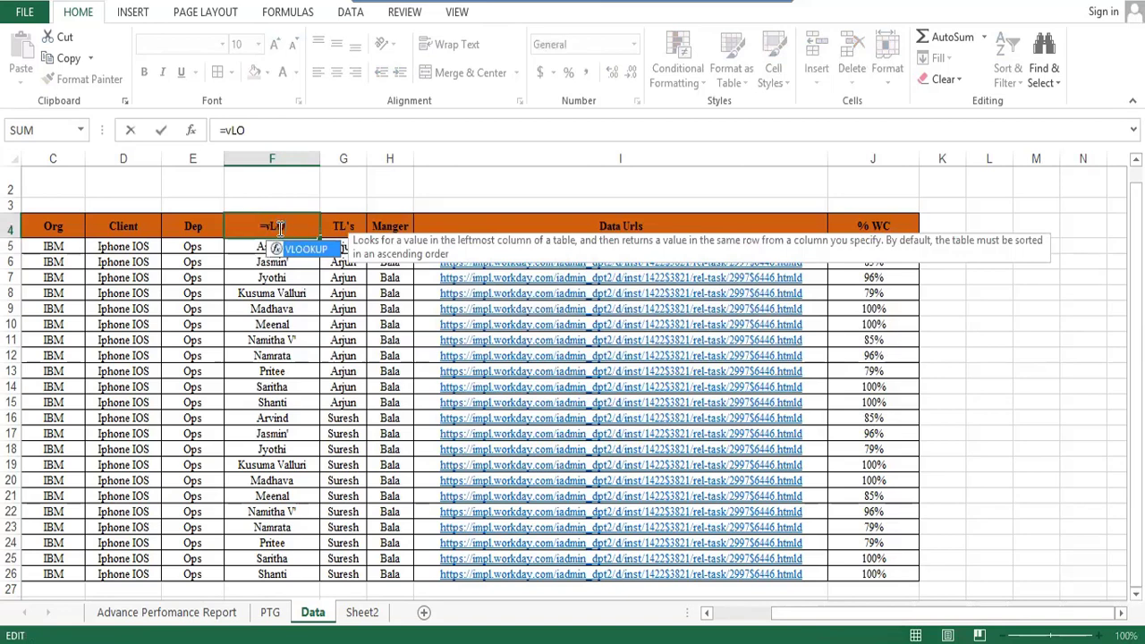
pyautogui.press('BackSpace')
pyautogui.press('BackSpace')
pyautogui.press('BackSpace')
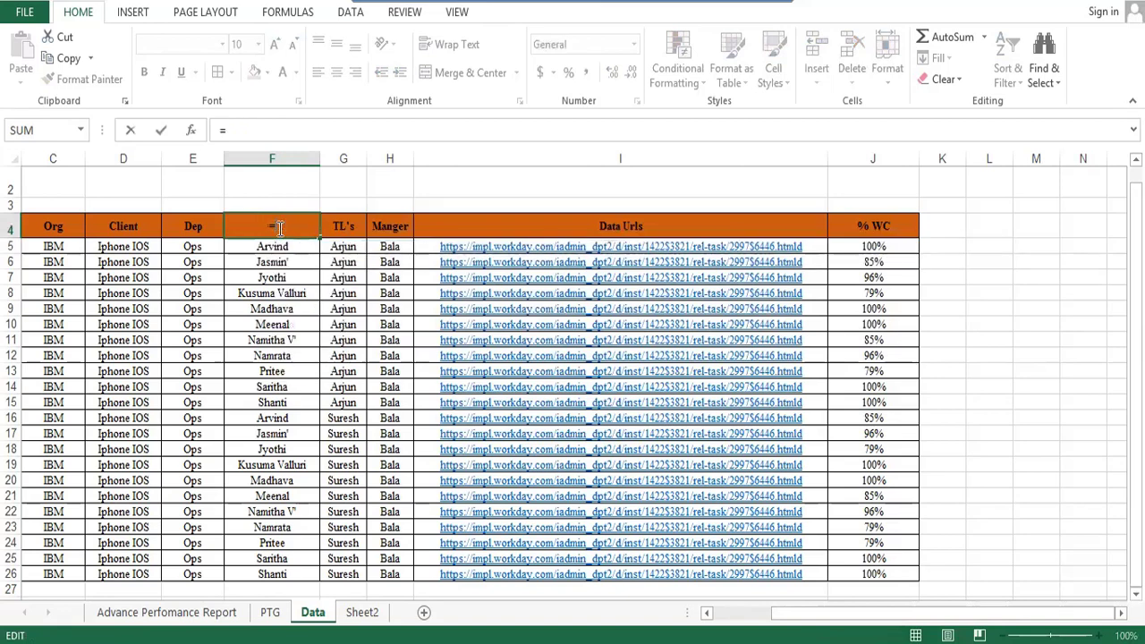
pyautogui.write('Vloo')
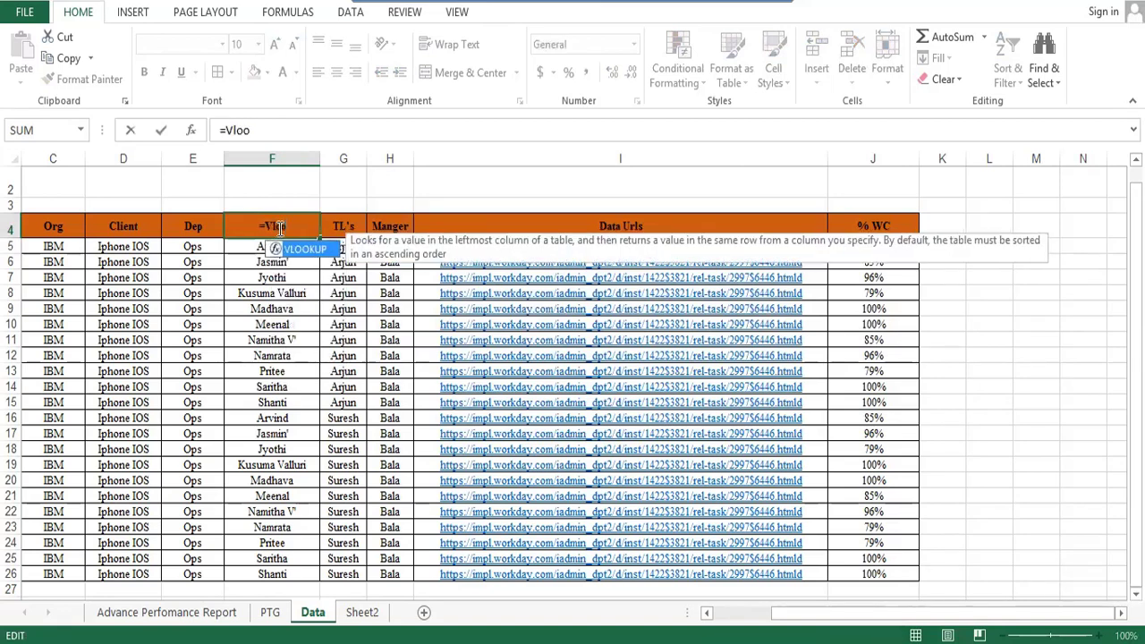
pyautogui.write('kup')
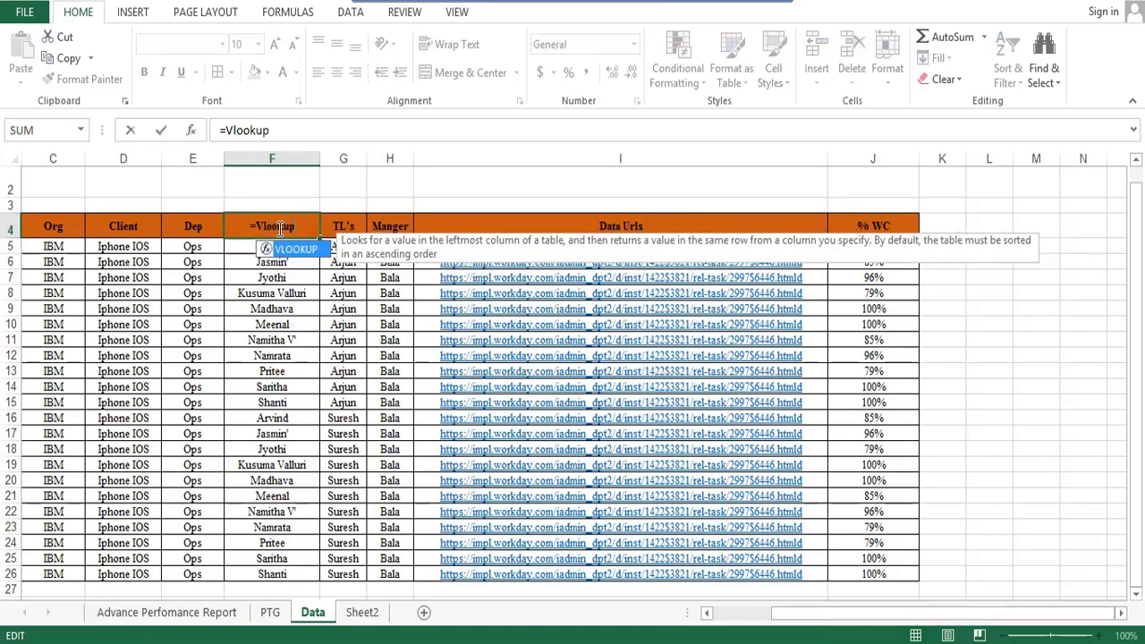
pyautogui.press('Escape')
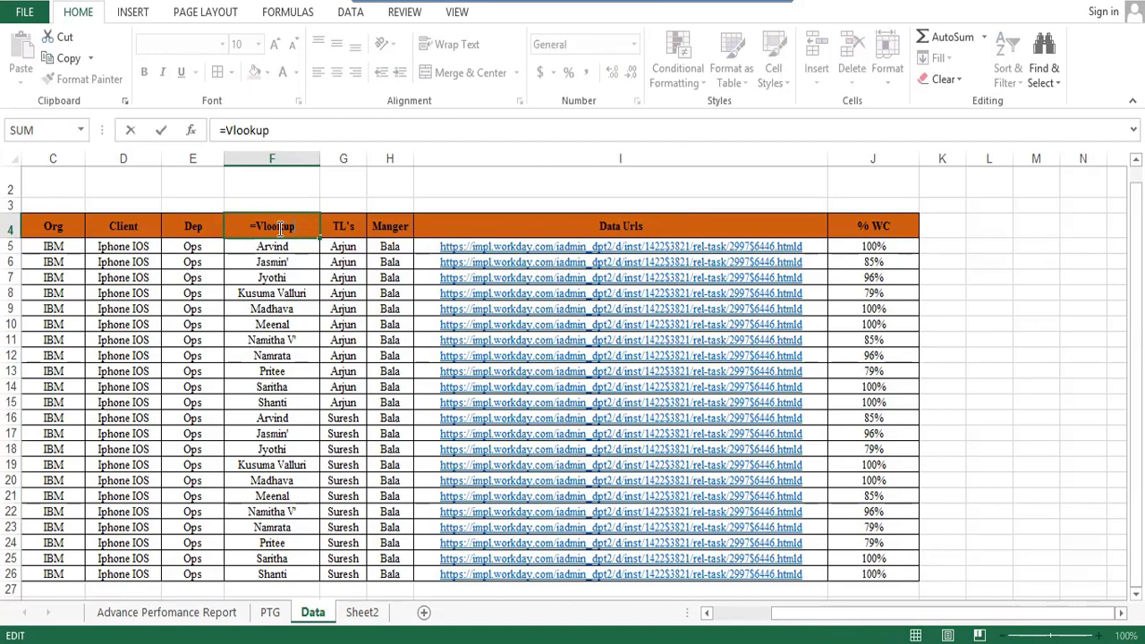
# - Try to extend the formula in header cell F4 to =Vlookup,5,6,7,8
pyautogui.write(',5,67')
pyautogui.press('BackSpace')
pyautogui.write(',7,8')
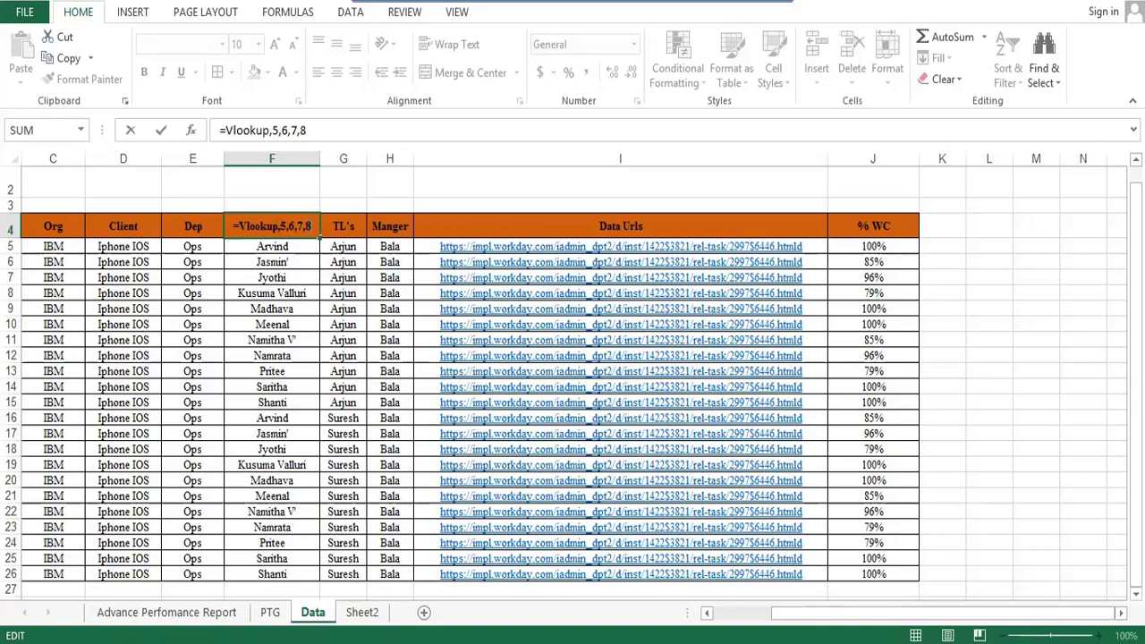
pyautogui.click(315, 280)
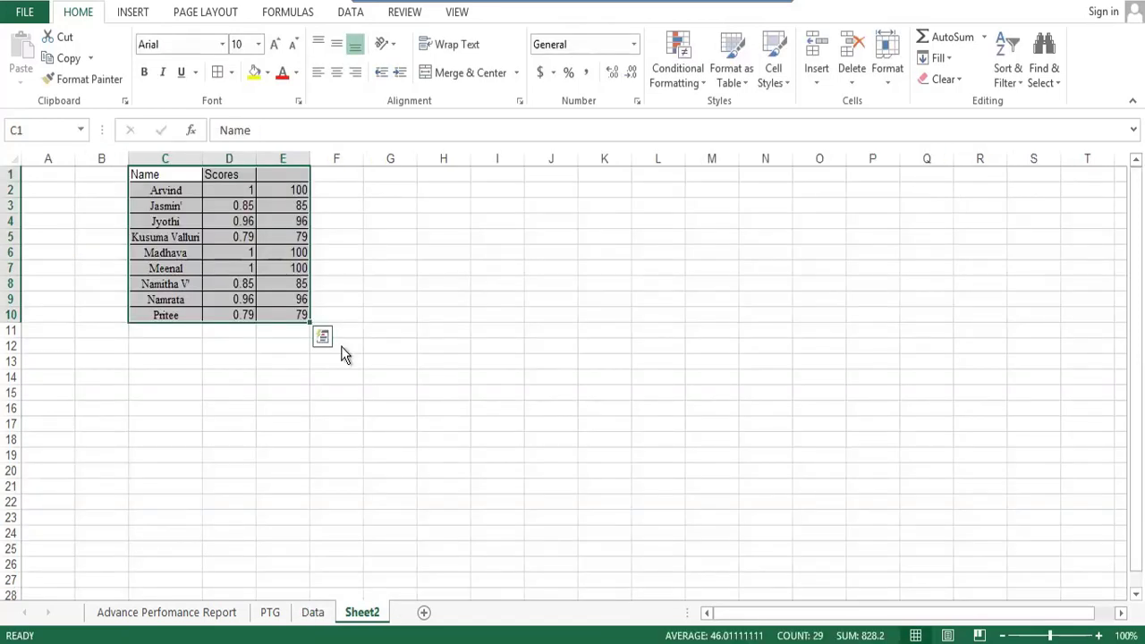
# - Enter the formula =D2:E10 in the Name header cell C1 of Sheet2
pyautogui.click(152, 175)
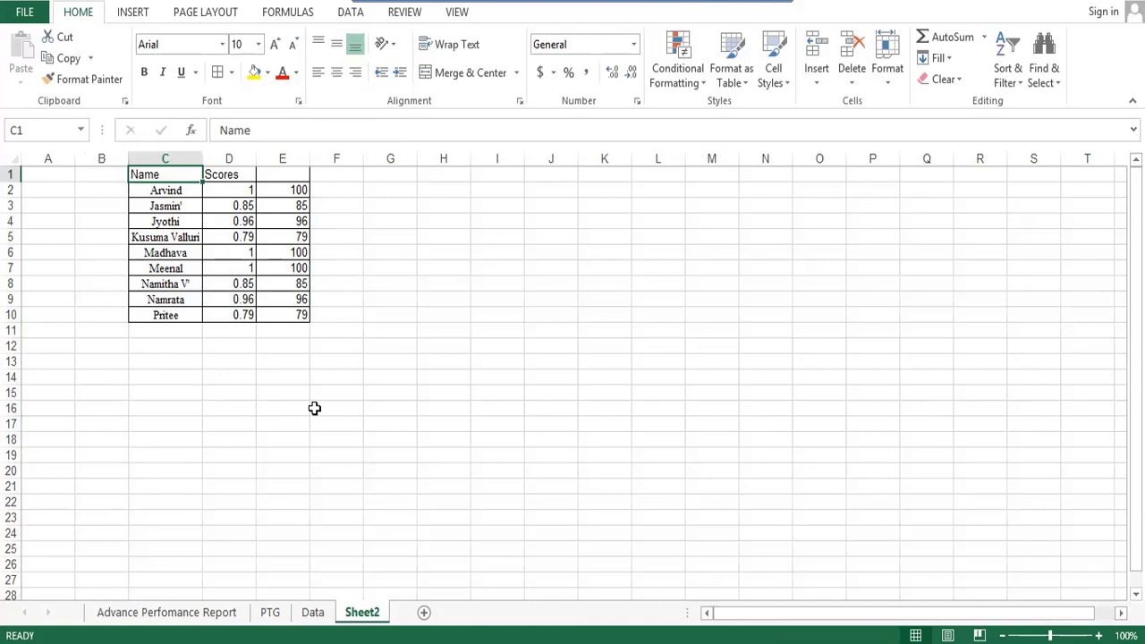
pyautogui.write('=')
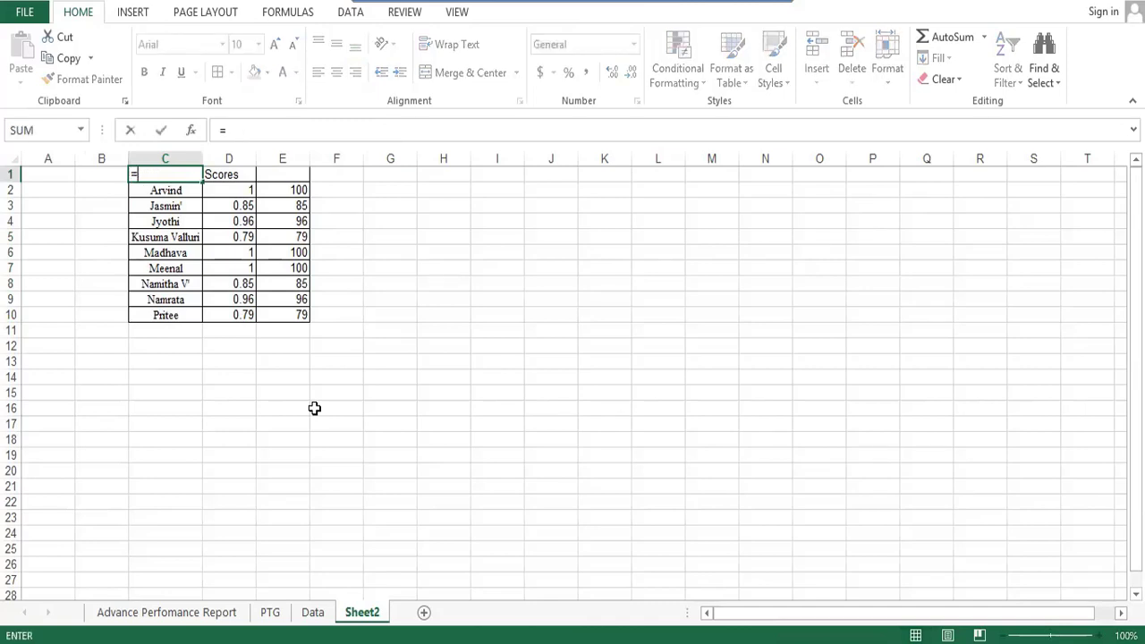
pyautogui.write('(vl')
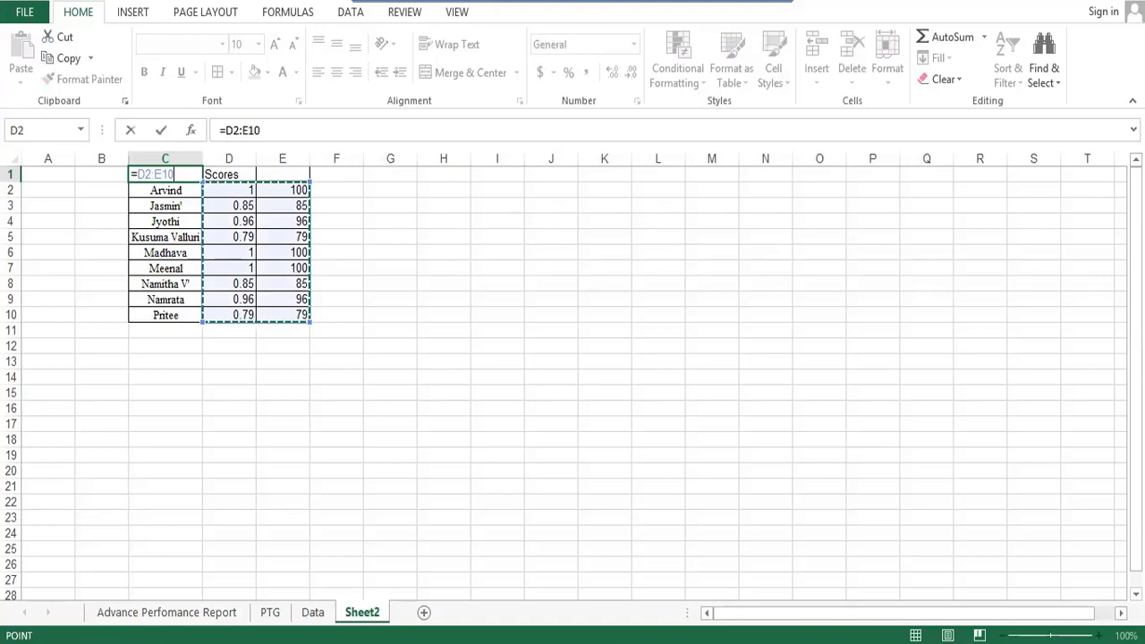
pyautogui.press('F2')
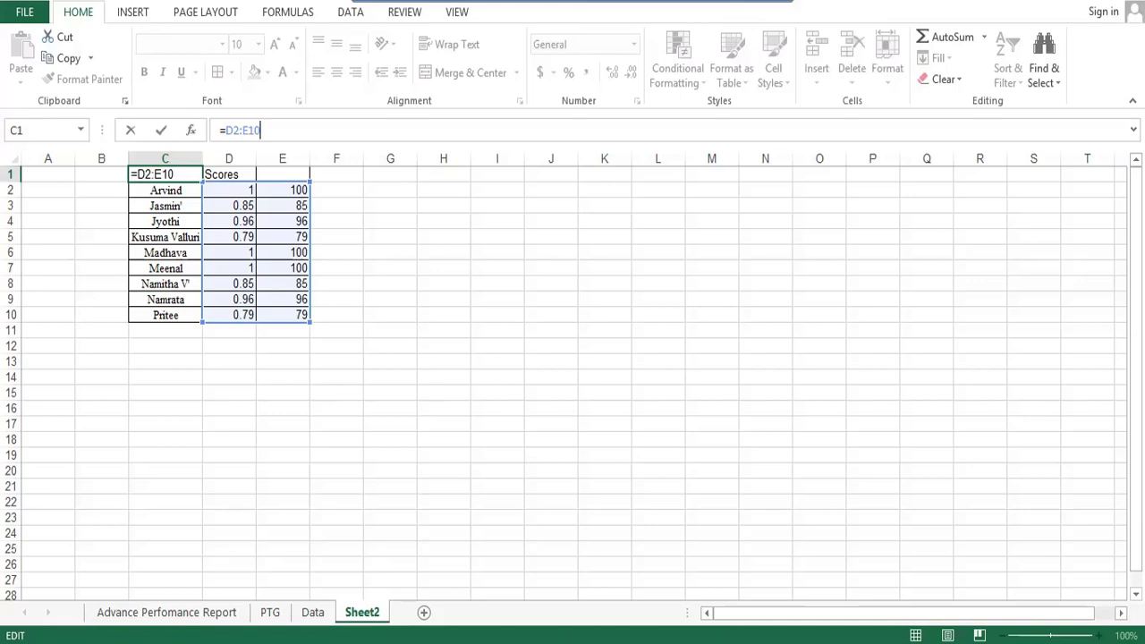
pyautogui.write(')')
pyautogui.press('BackSpace')
pyautogui.press('Return')
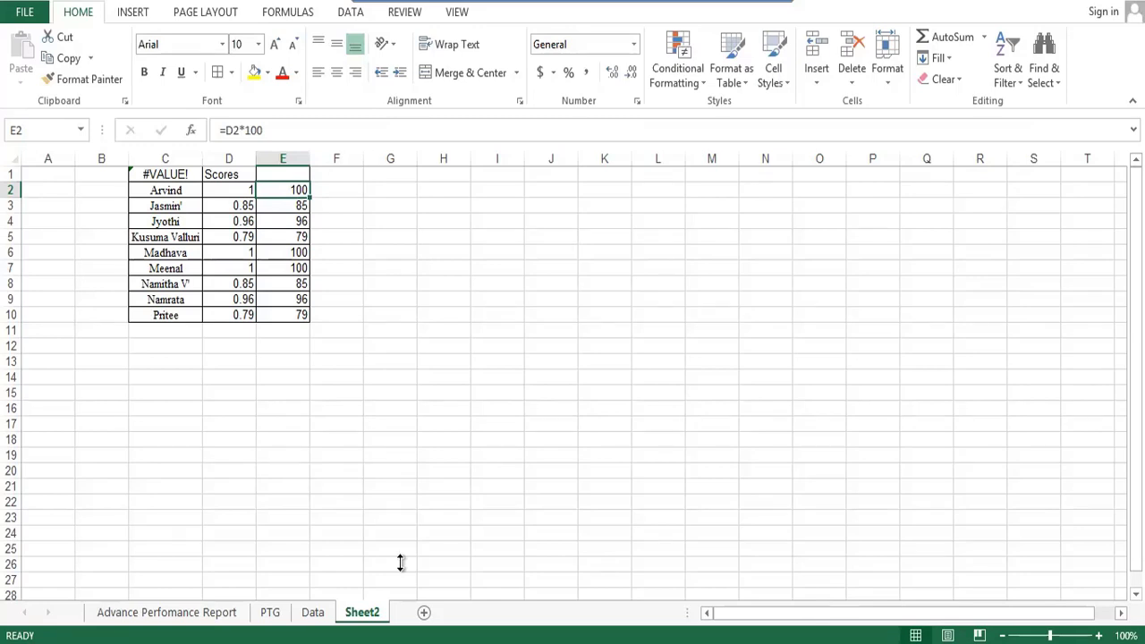
# - Select the percentage scores in J5:J12 on the Data sheet
pyautogui.click(314, 613)
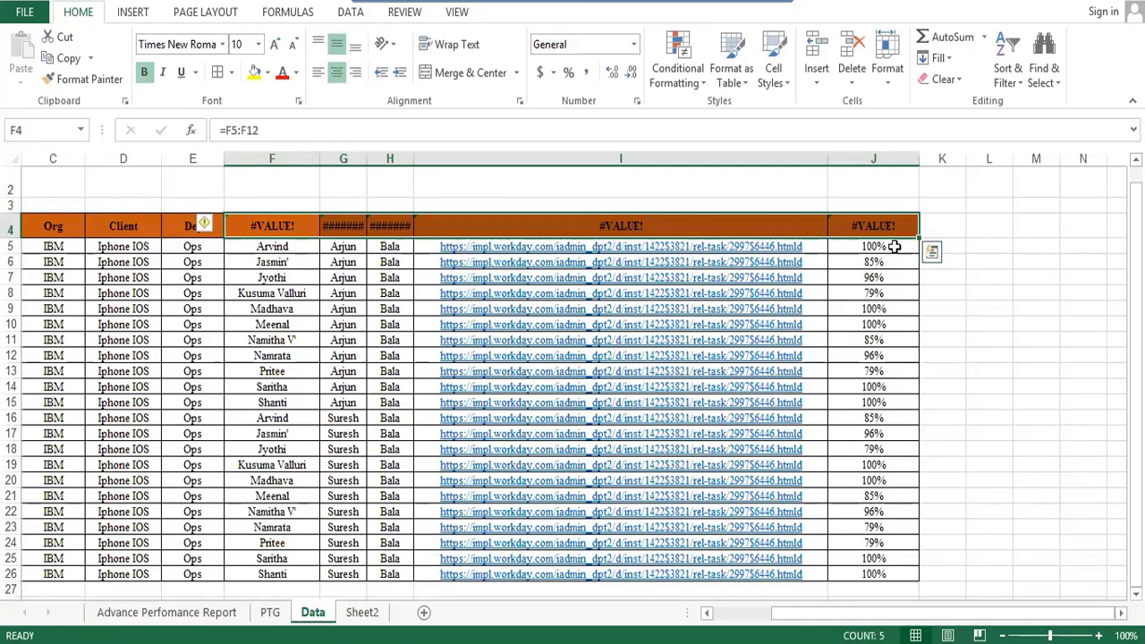
pyautogui.moveTo(894, 246); pyautogui.dragTo(881, 355)
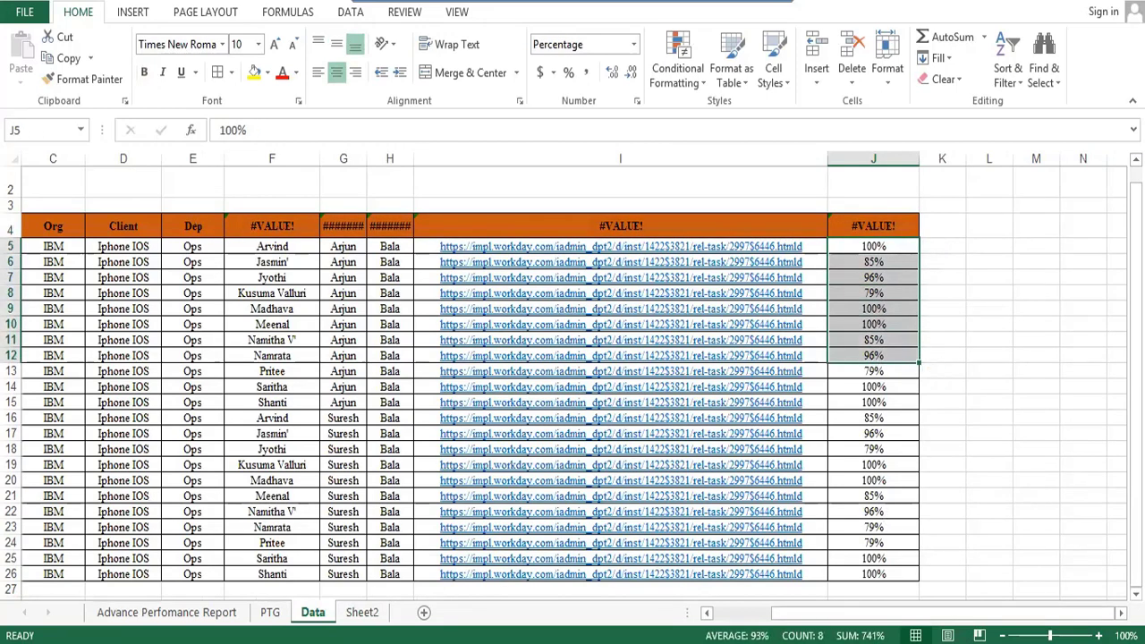